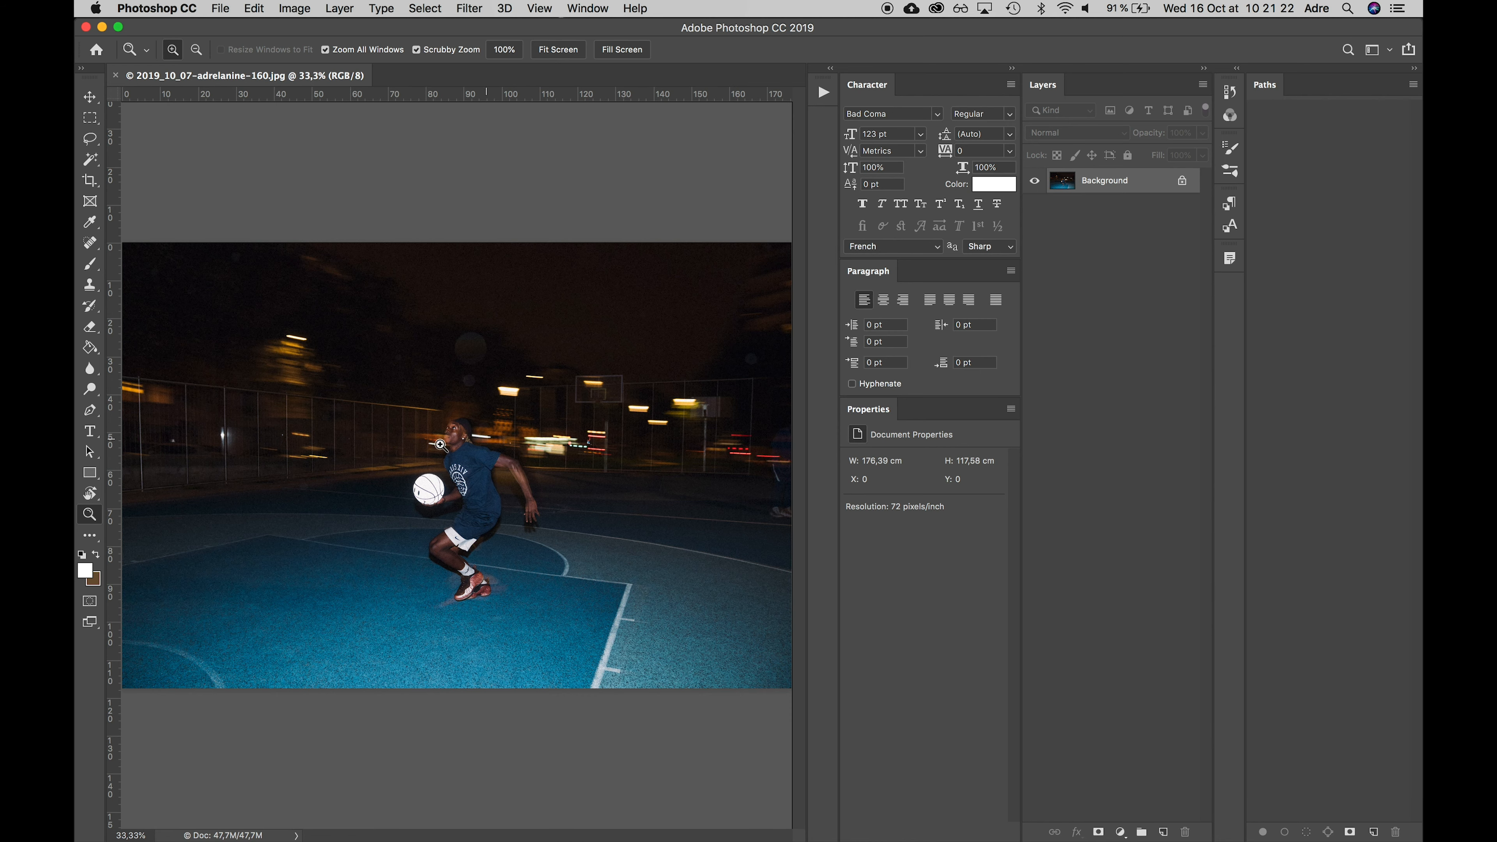
Switch to Finder and bring the JPEG photos numbered 161 to 166 from the BP14 folder into the open Photoshop document
key(super+Tab)
click(371, 441)
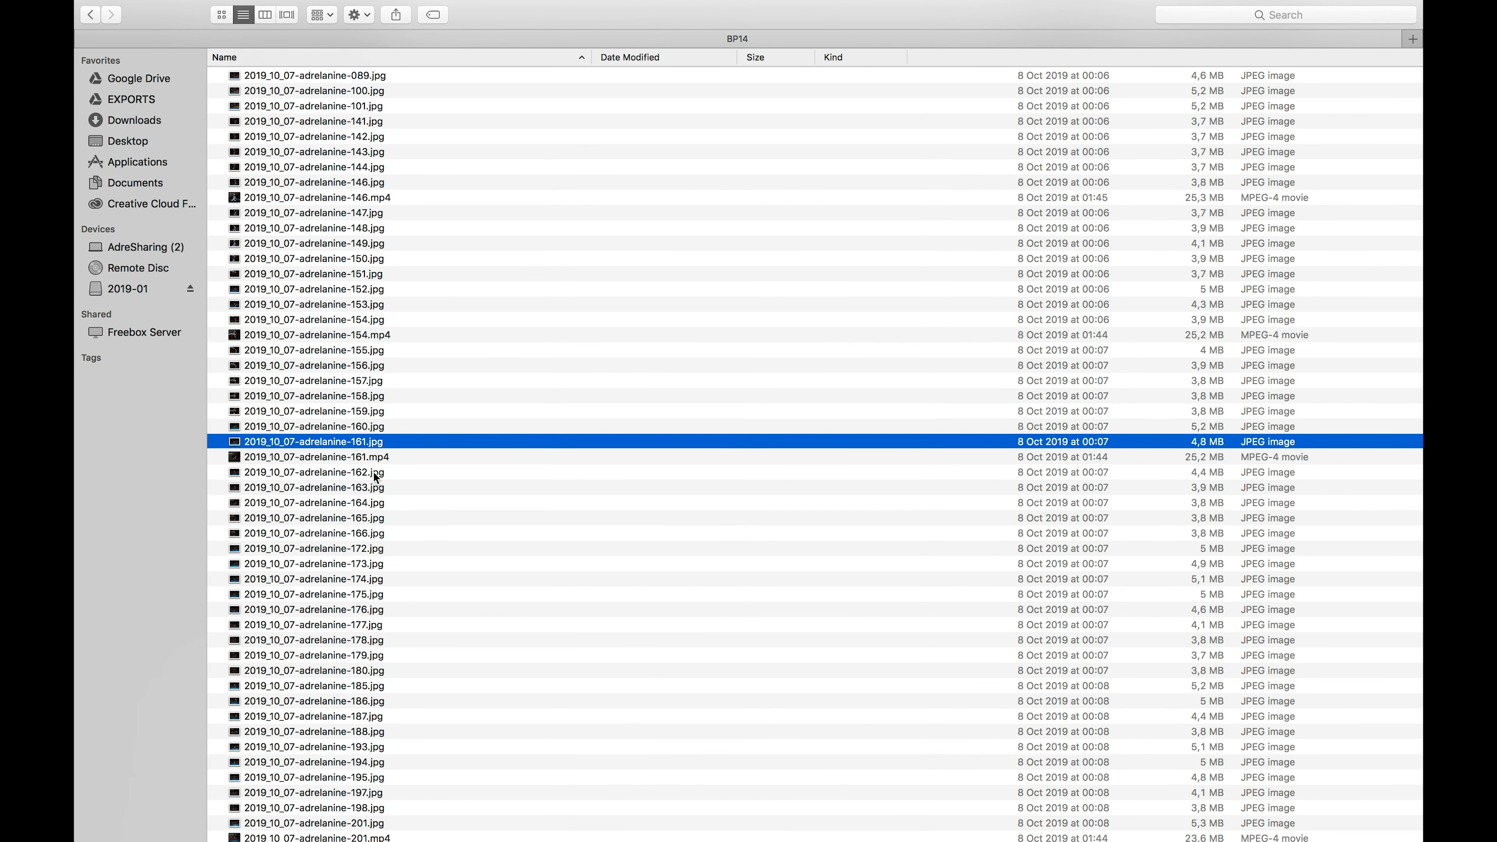
super+click(376, 472)
super+click(378, 487)
super+click(380, 503)
super+click(383, 518)
super+click(387, 534)
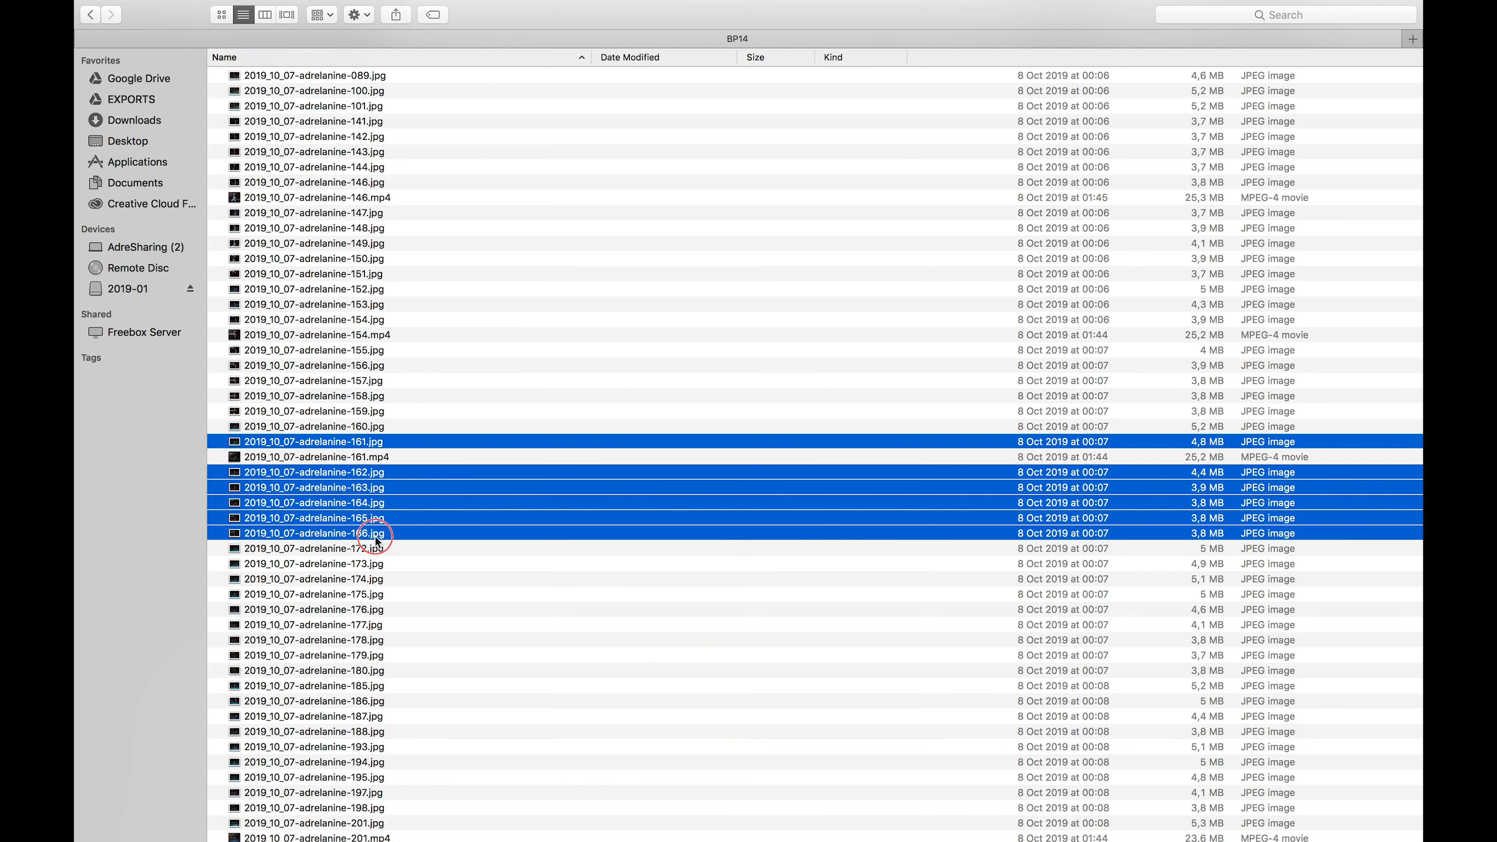
drag(387, 530, 531, 469)
key(super+Tab)
Accept the placement of all six photos at their original size as separate layers
key(Return)
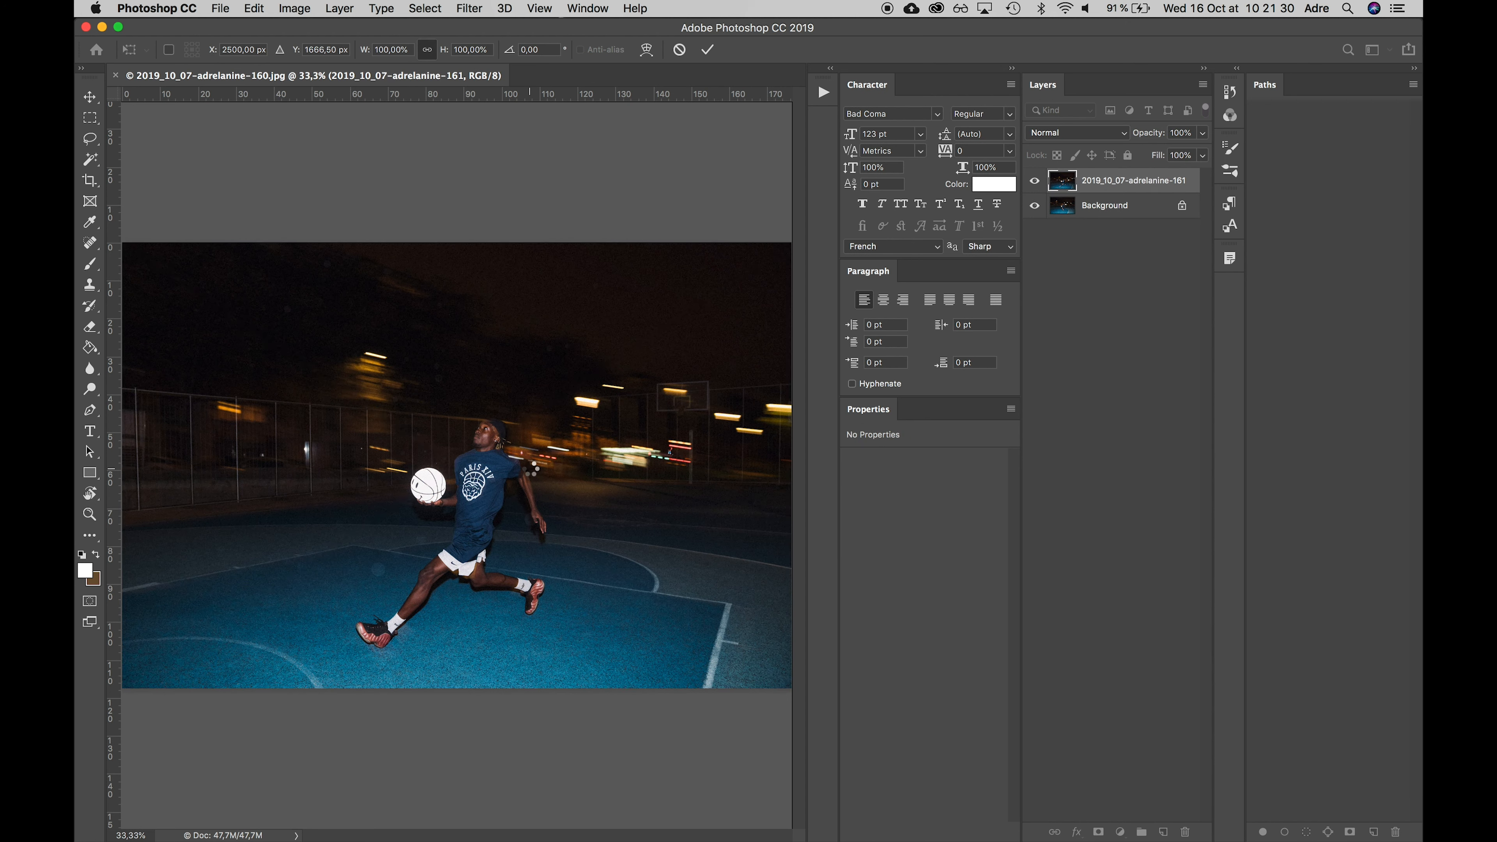
key(Return)
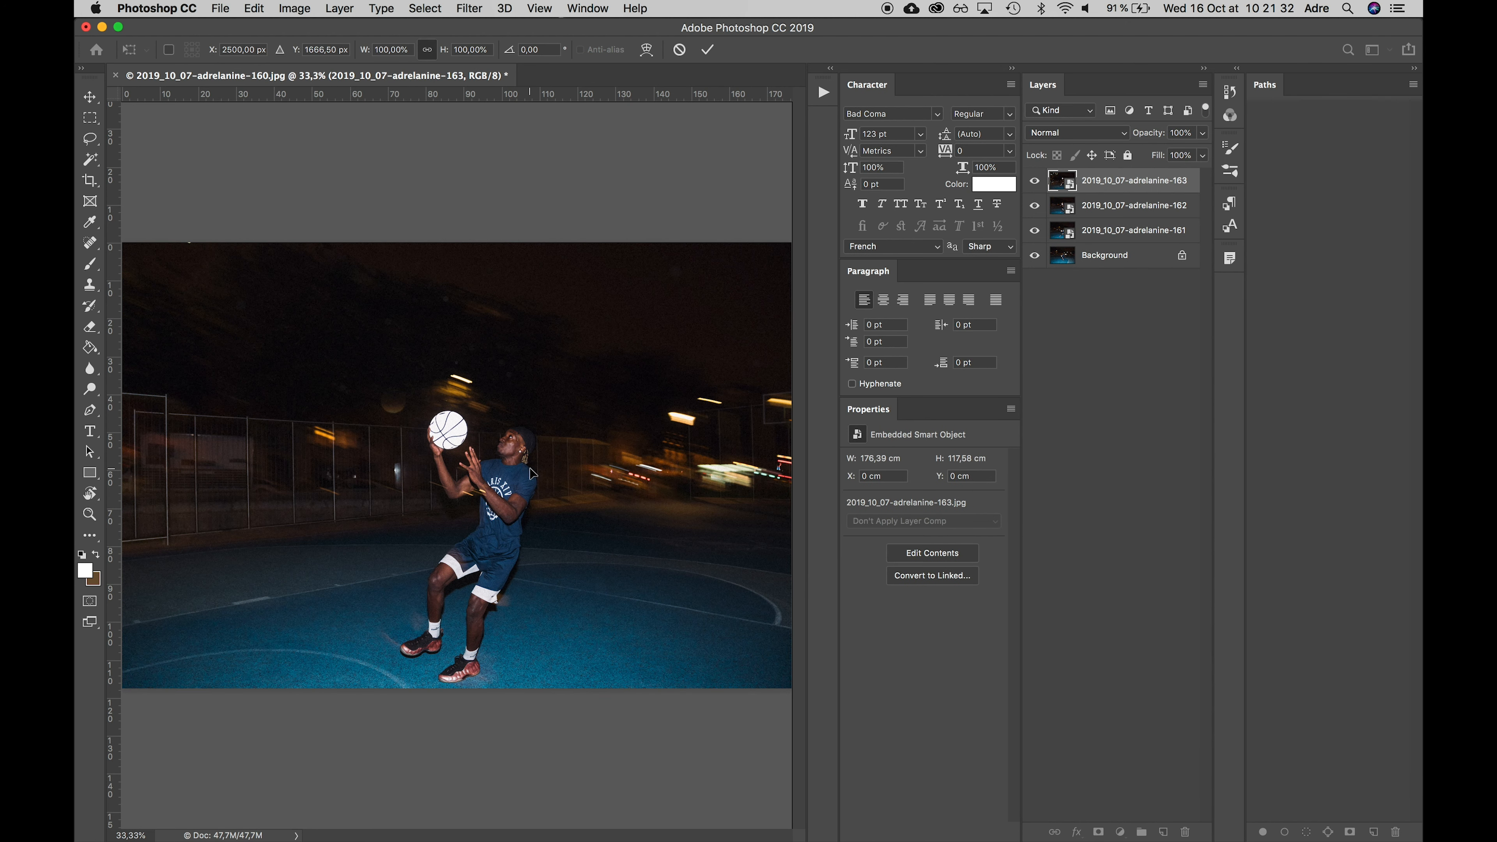
key(Return)
key(Return)
key(Return)
key(Return)
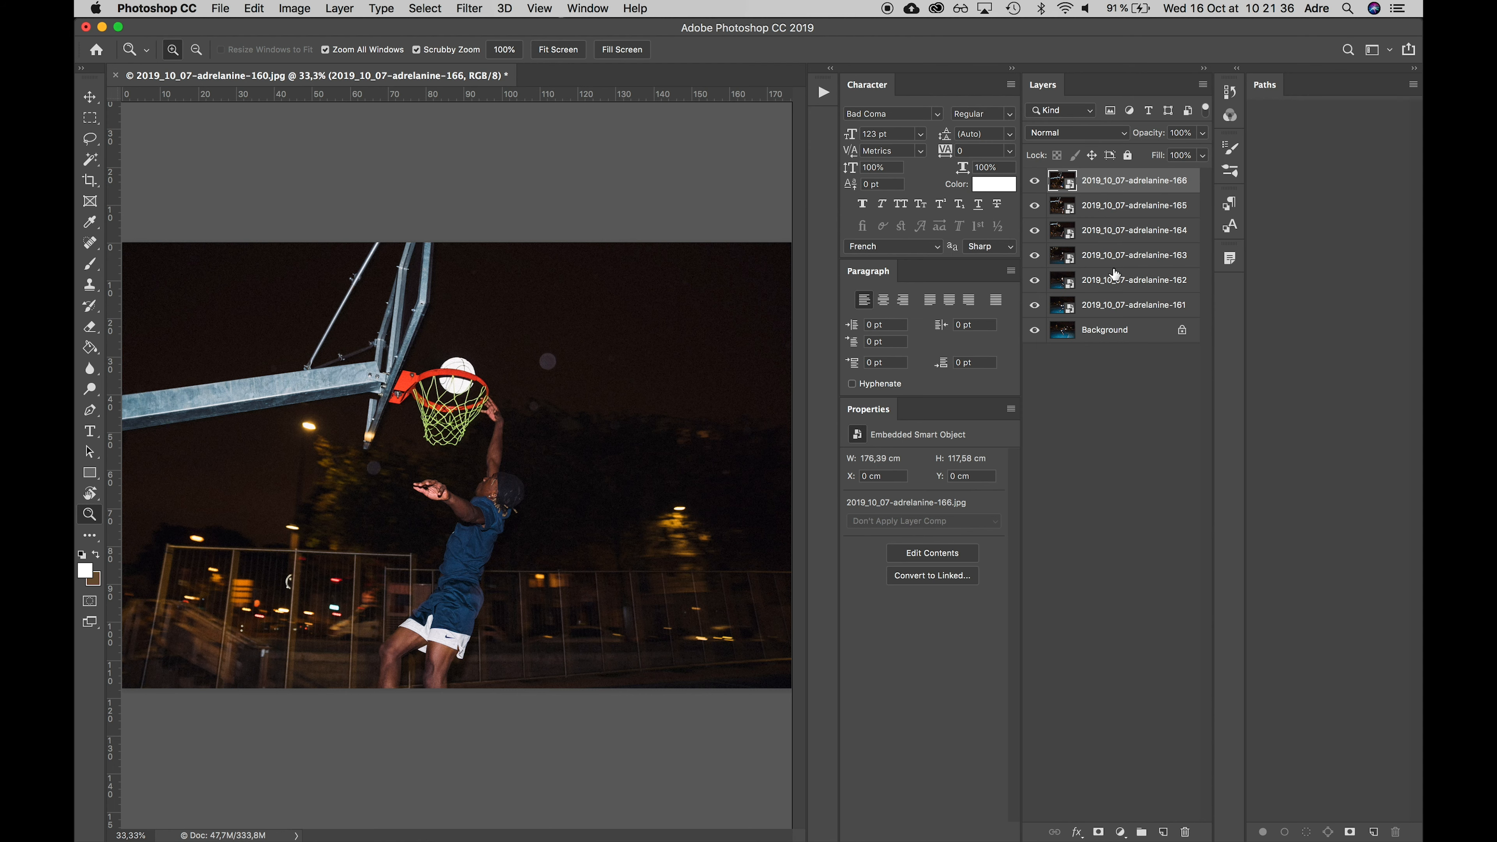
Toggle the visibility of photo layers 161 to 166, ending with all six hidden and only the Background shown
drag(1037, 187, 1041, 308)
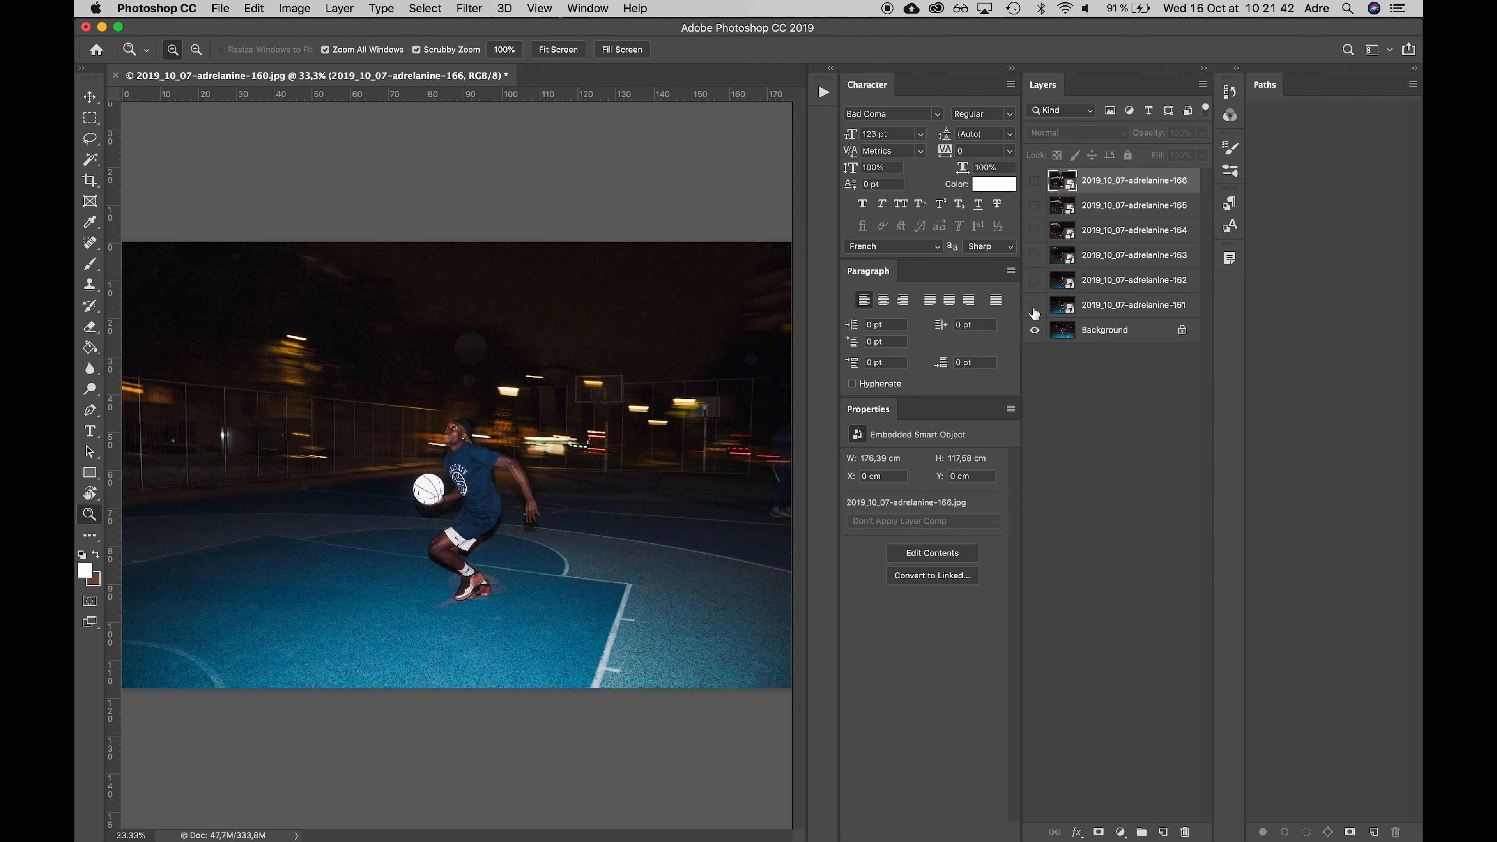
mouse_move(1034, 313)
mouse_down()
mouse_move(1039, 236)
mouse_move(1039, 288)
mouse_up()
click(1034, 205)
click(1034, 180)
click(1034, 180)
drag(1036, 206, 1041, 304)
Open the Timeline and create a frame animation from the visible Background
click(590, 9)
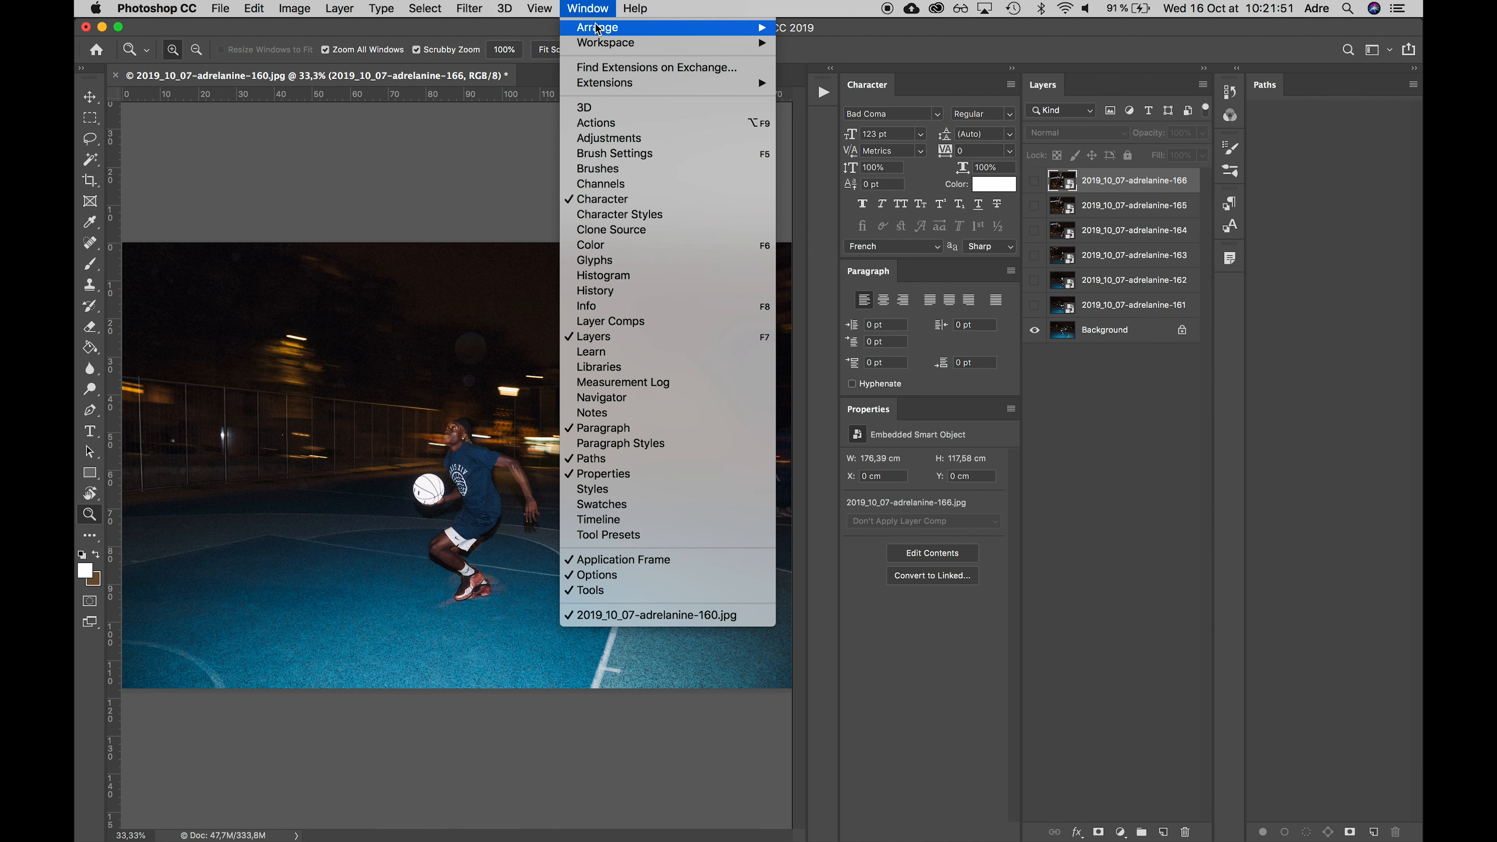
click(626, 522)
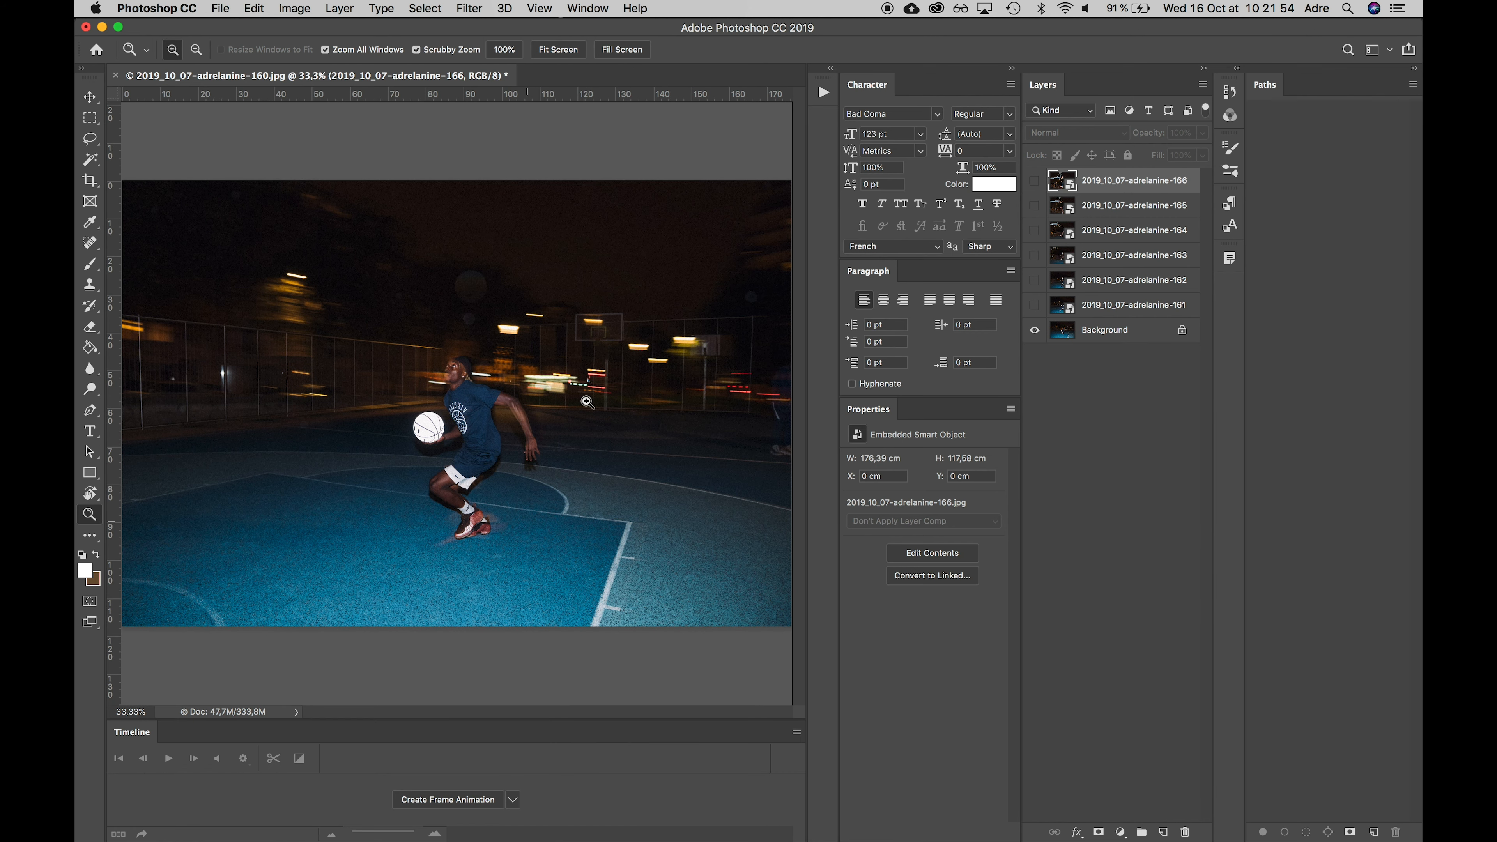
click(432, 803)
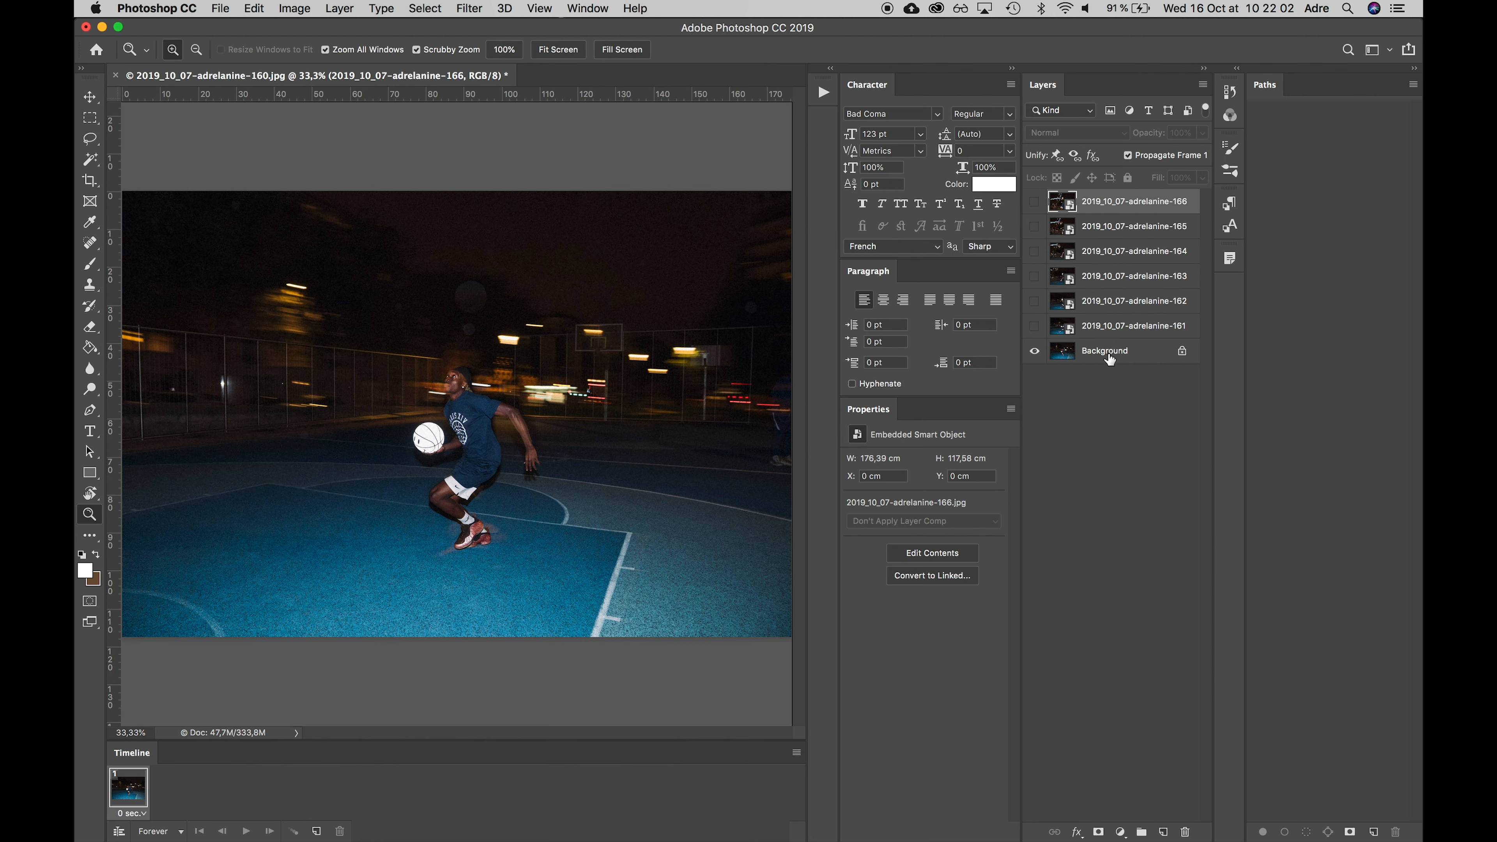
Add frames 2 and 3 to the animation, showing only layer 161 in frame 2 and only layer 162 in frame 3
click(321, 832)
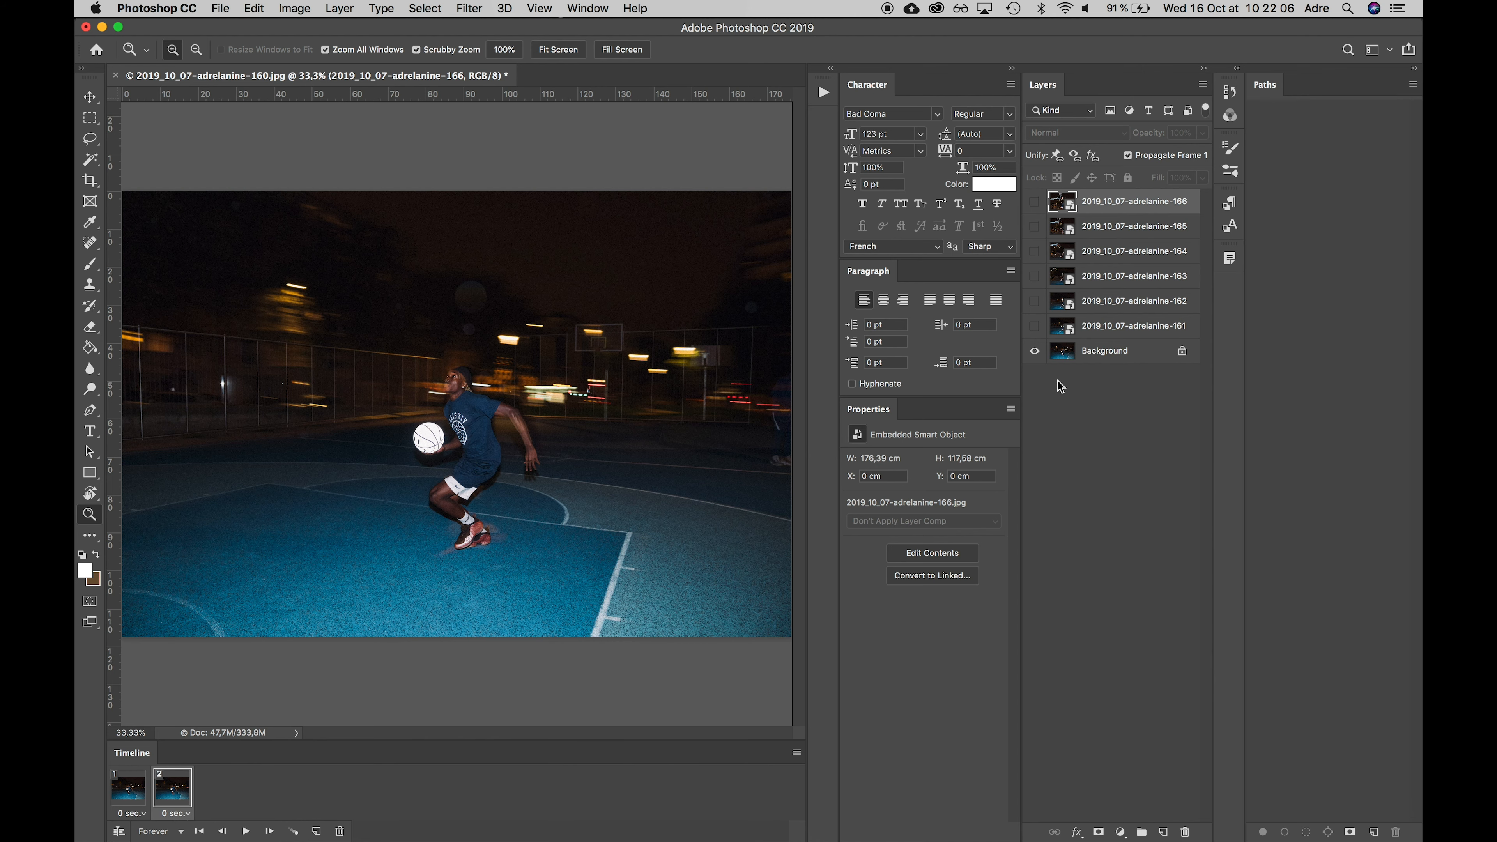
alt+click(1034, 326)
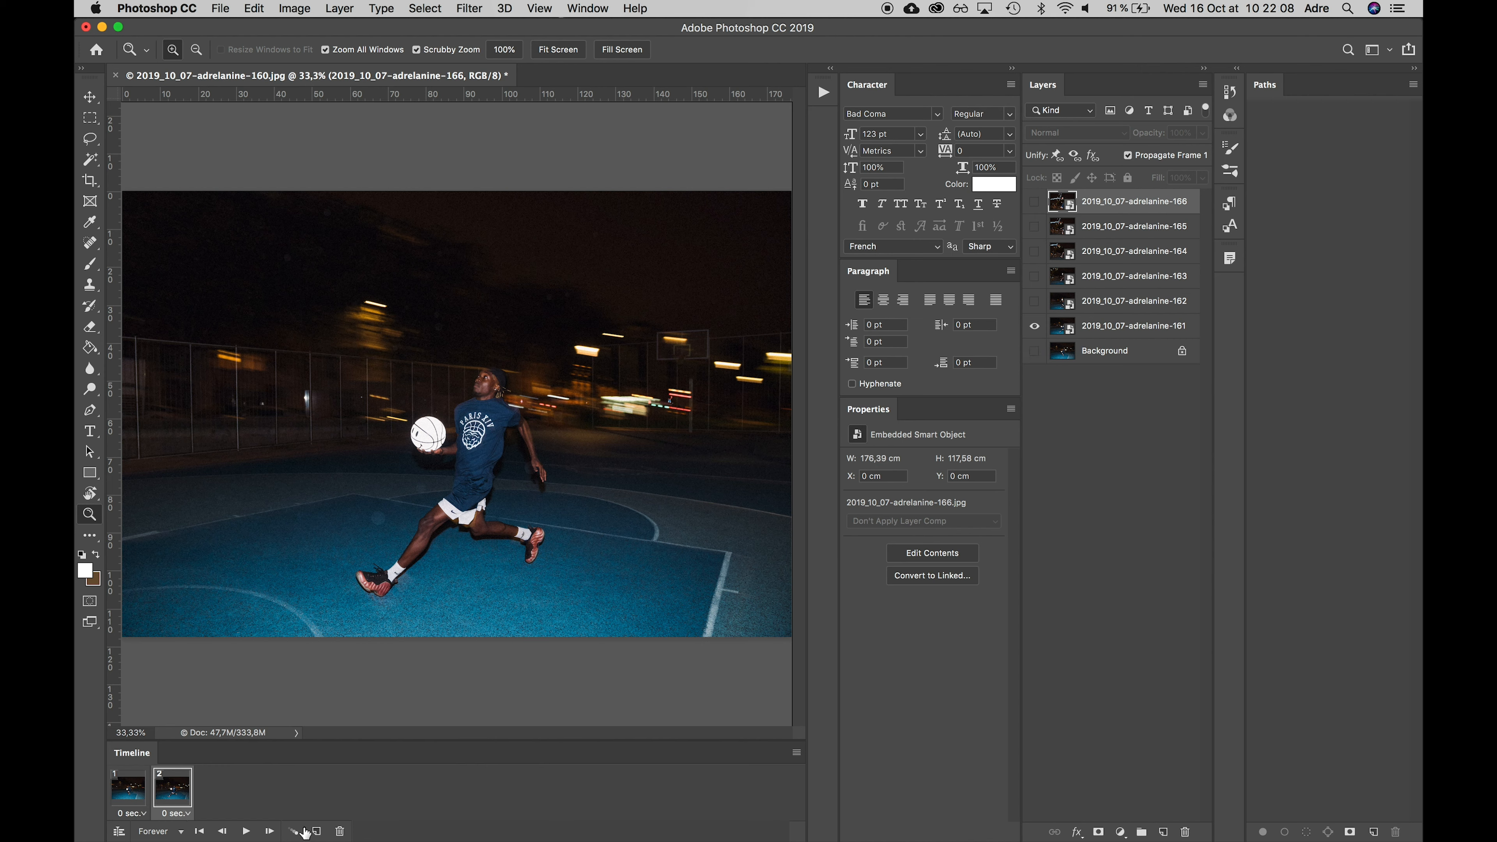
click(316, 831)
click(1034, 302)
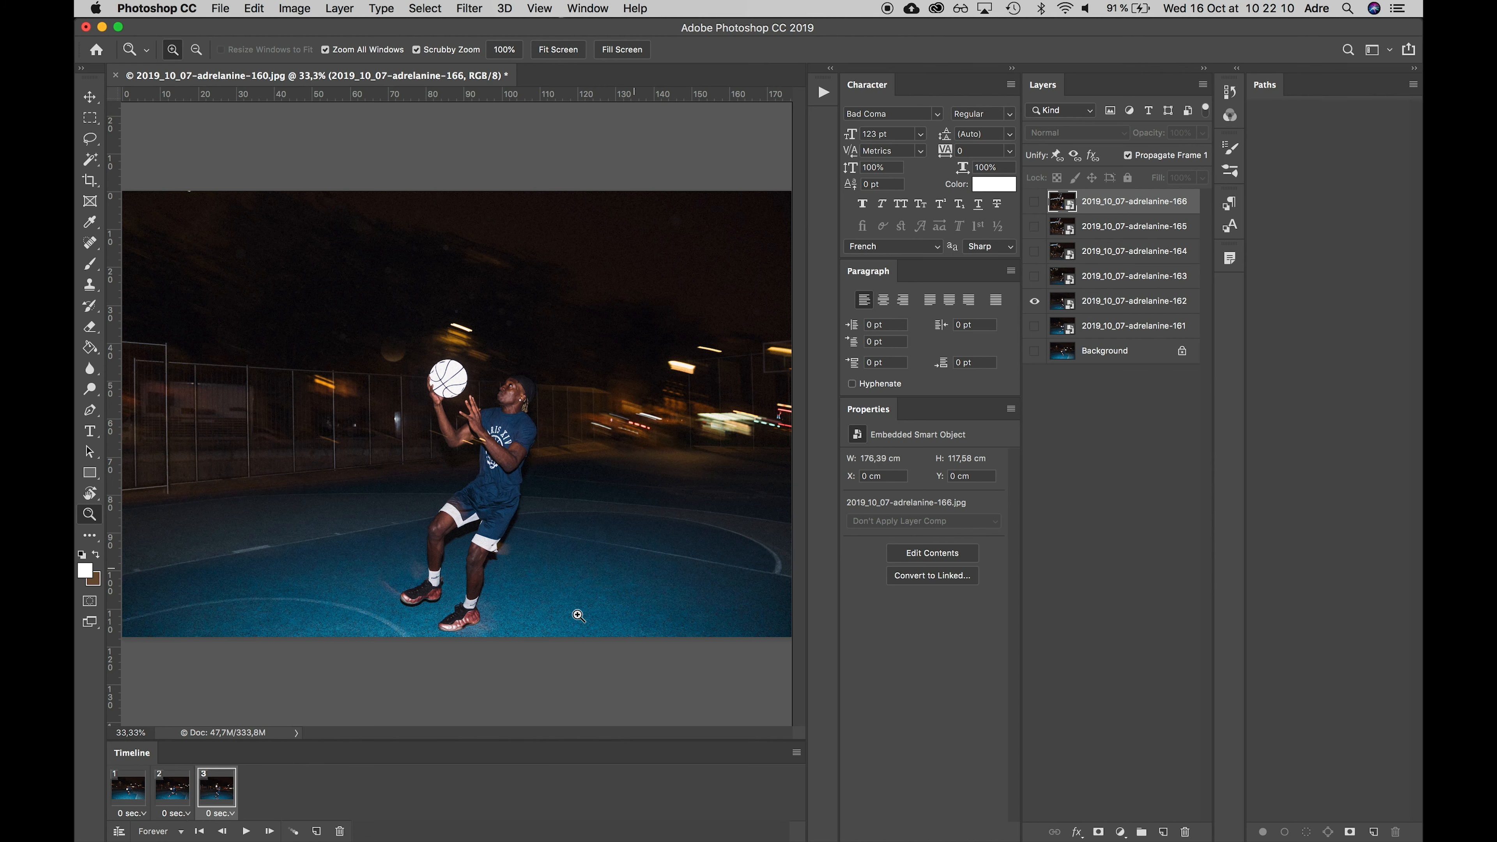
Add frames 4 and 5, showing only layer 163 in frame 4 and only layer 164 in frame 5
click(316, 832)
click(1036, 278)
click(1036, 279)
click(1036, 282)
click(317, 831)
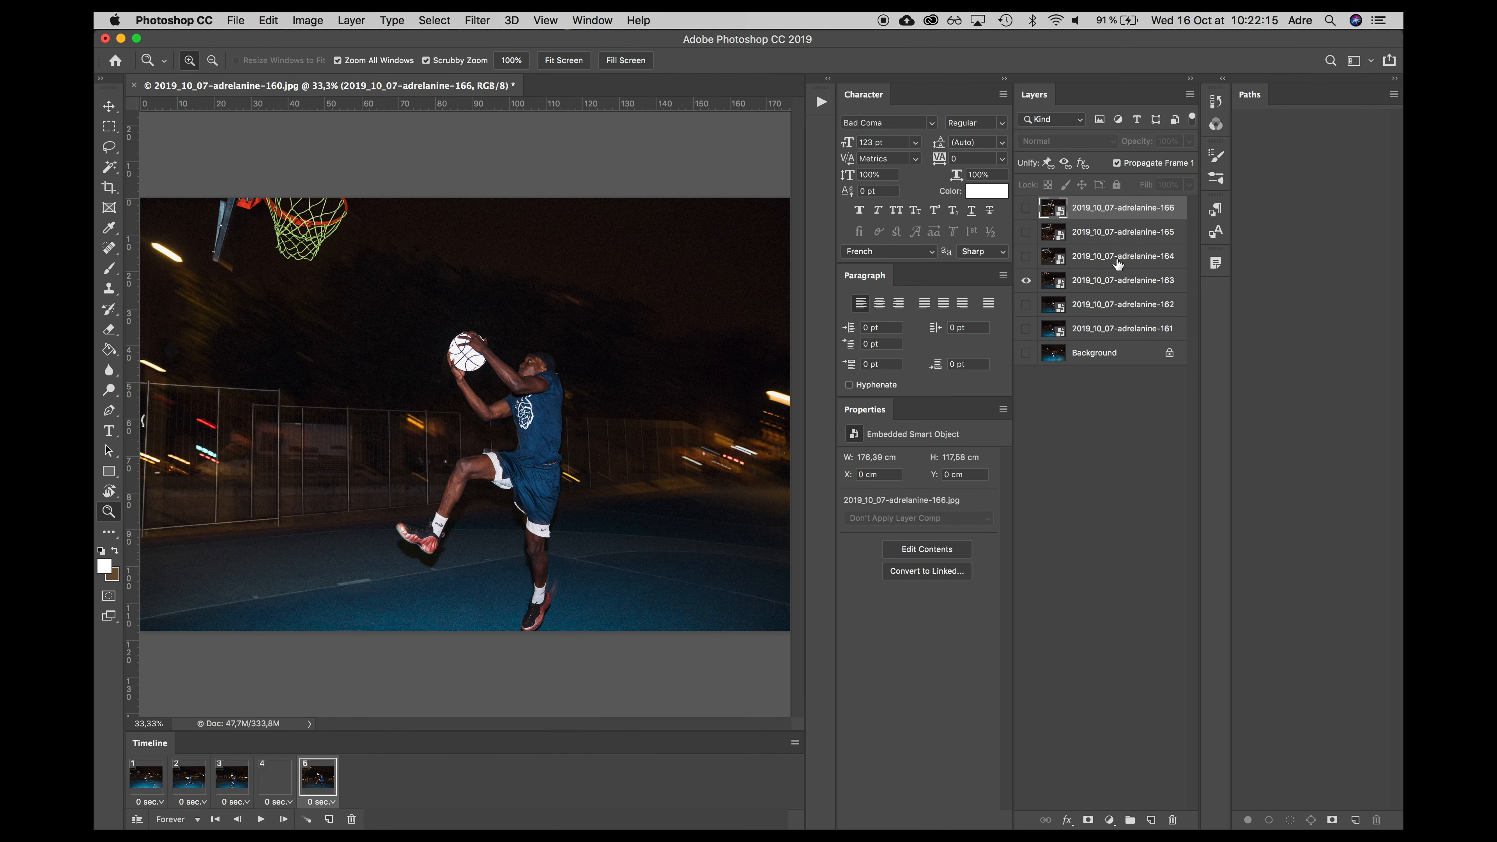
click(1034, 252)
click(1034, 277)
Add frames 6 and 7, showing only layer 165 in frame 6 and only layer 166 in frame 7
click(316, 831)
click(1034, 226)
click(1034, 252)
click(316, 832)
click(1034, 208)
click(1035, 231)
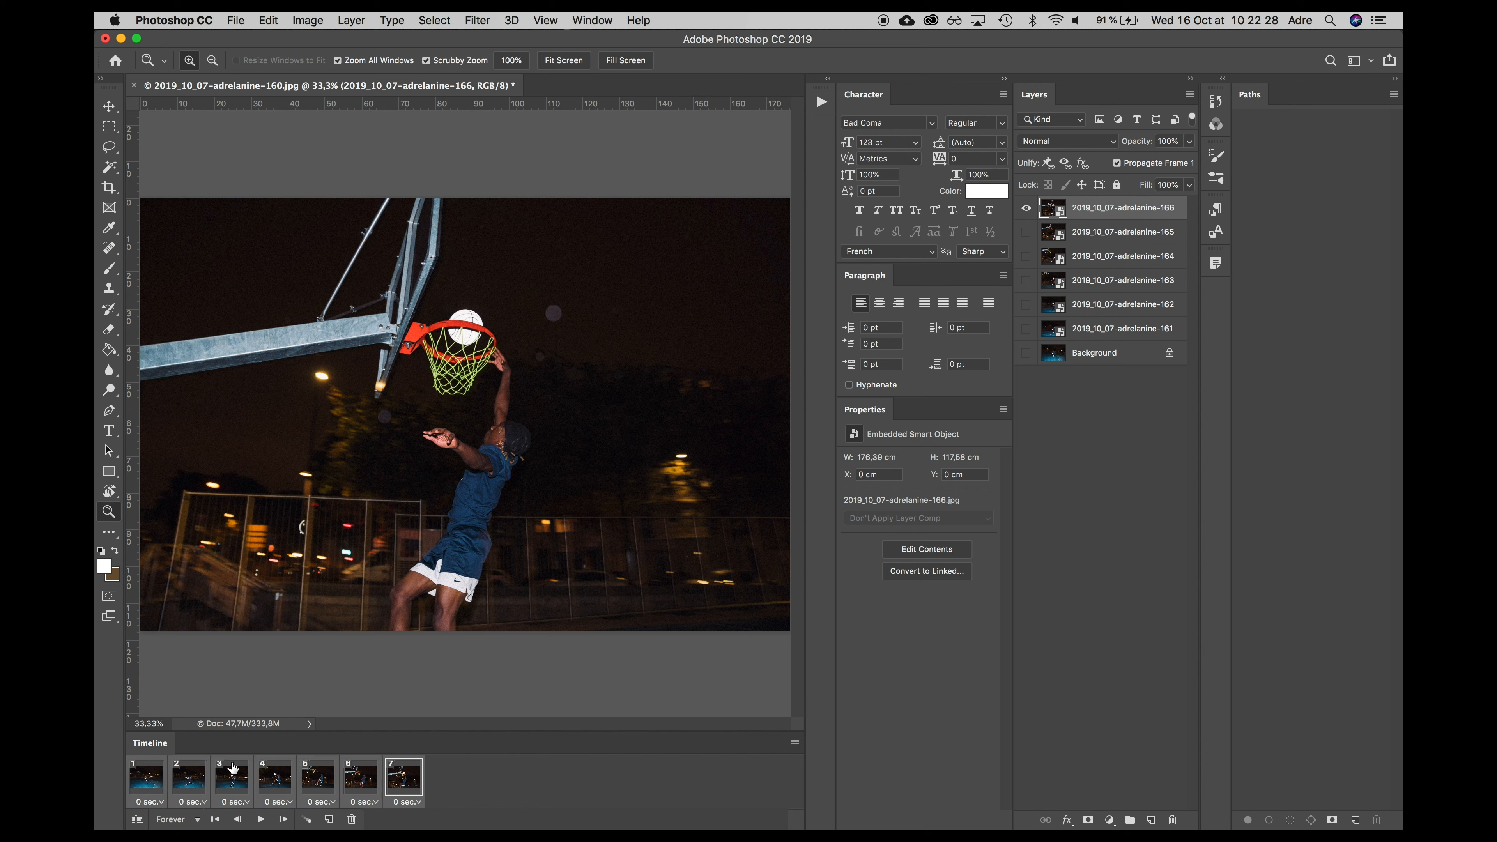
Set the delay of all seven frames to 0.1 seconds and preview the animation
click(416, 803)
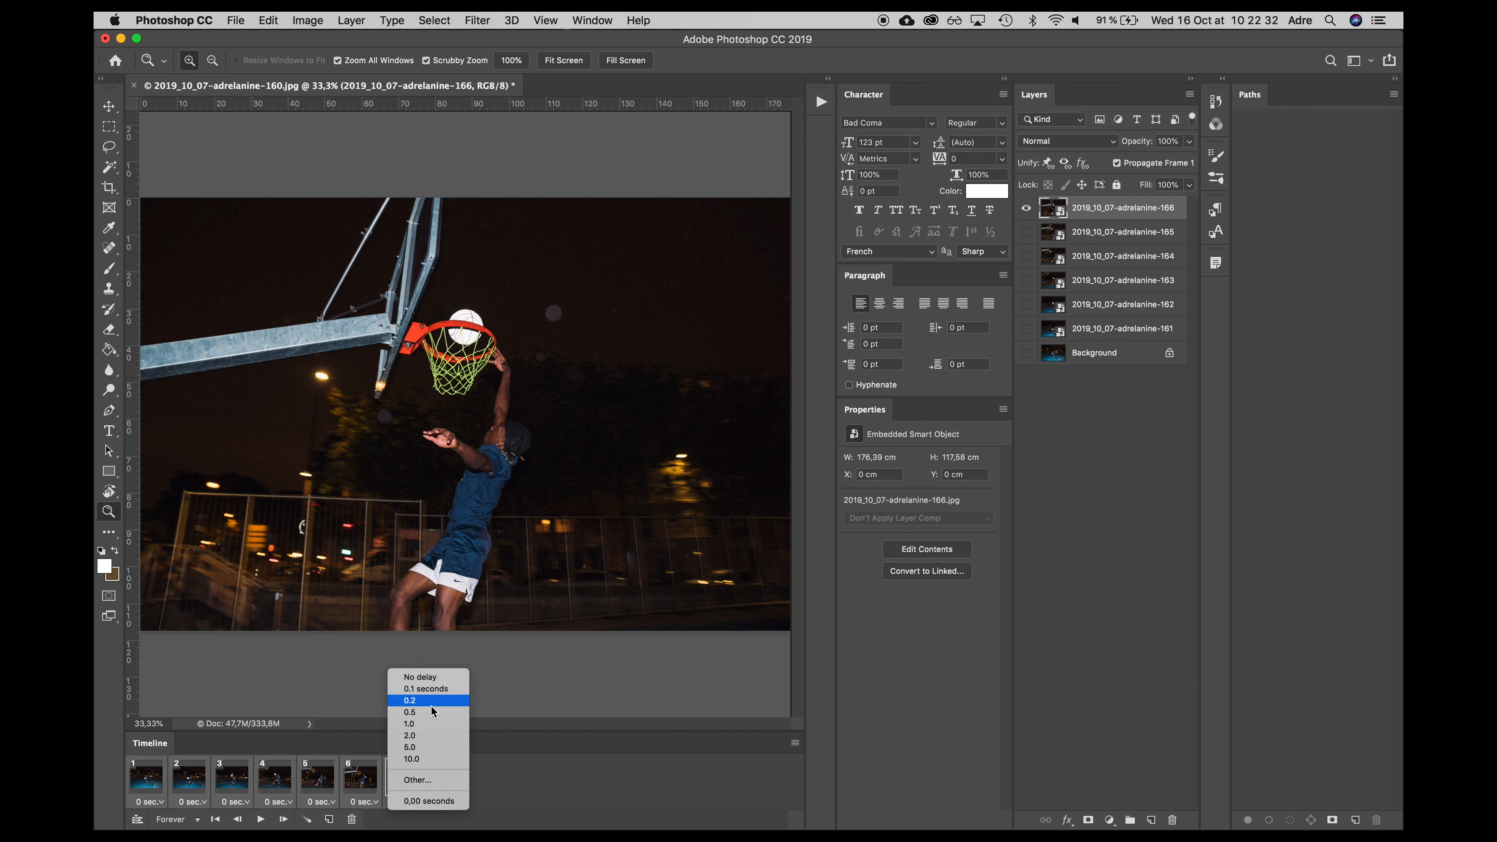
click(427, 689)
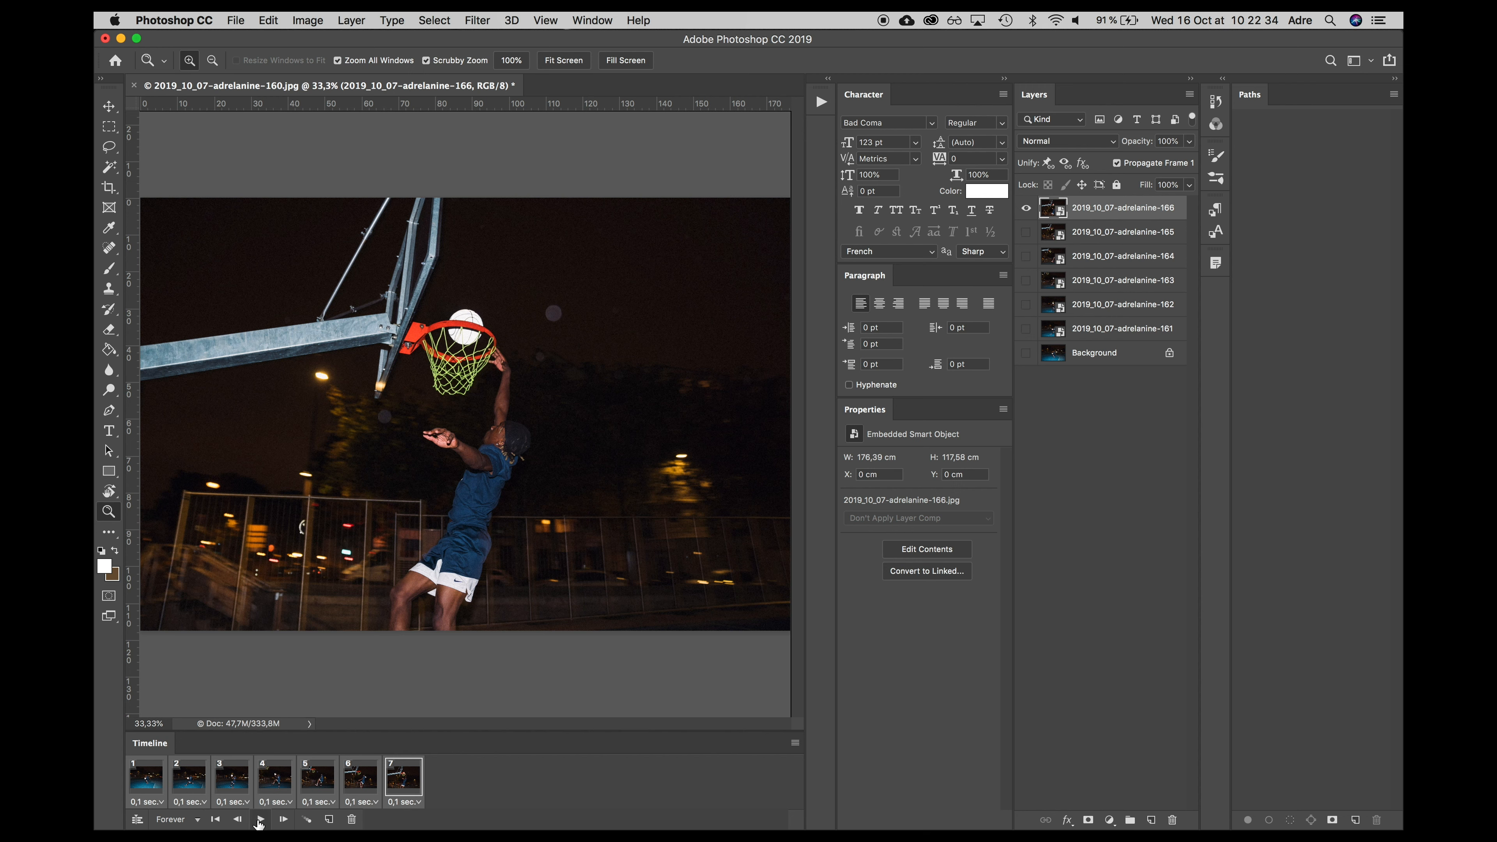
click(260, 821)
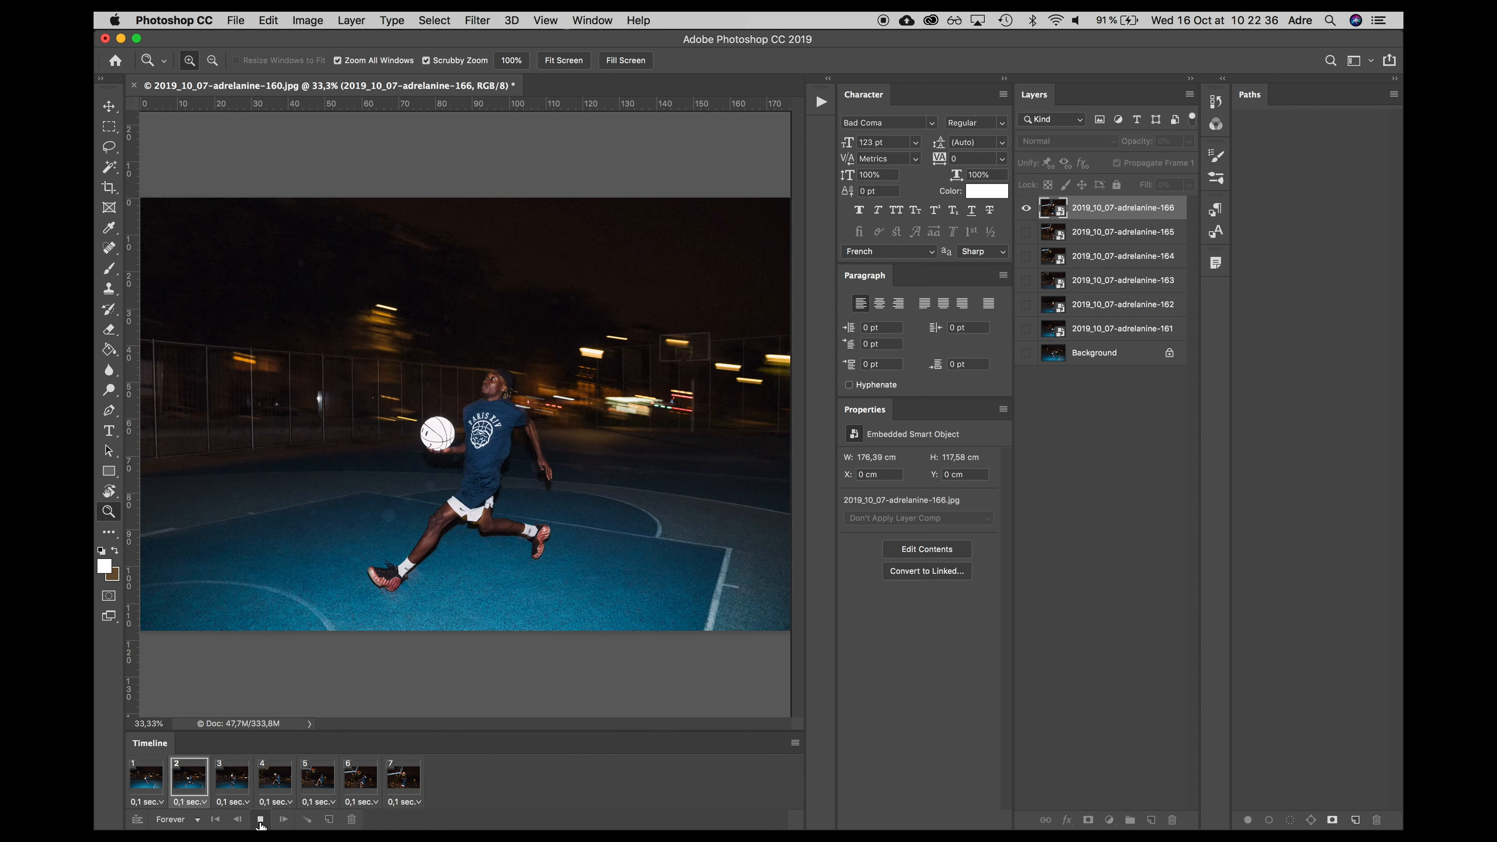
click(261, 823)
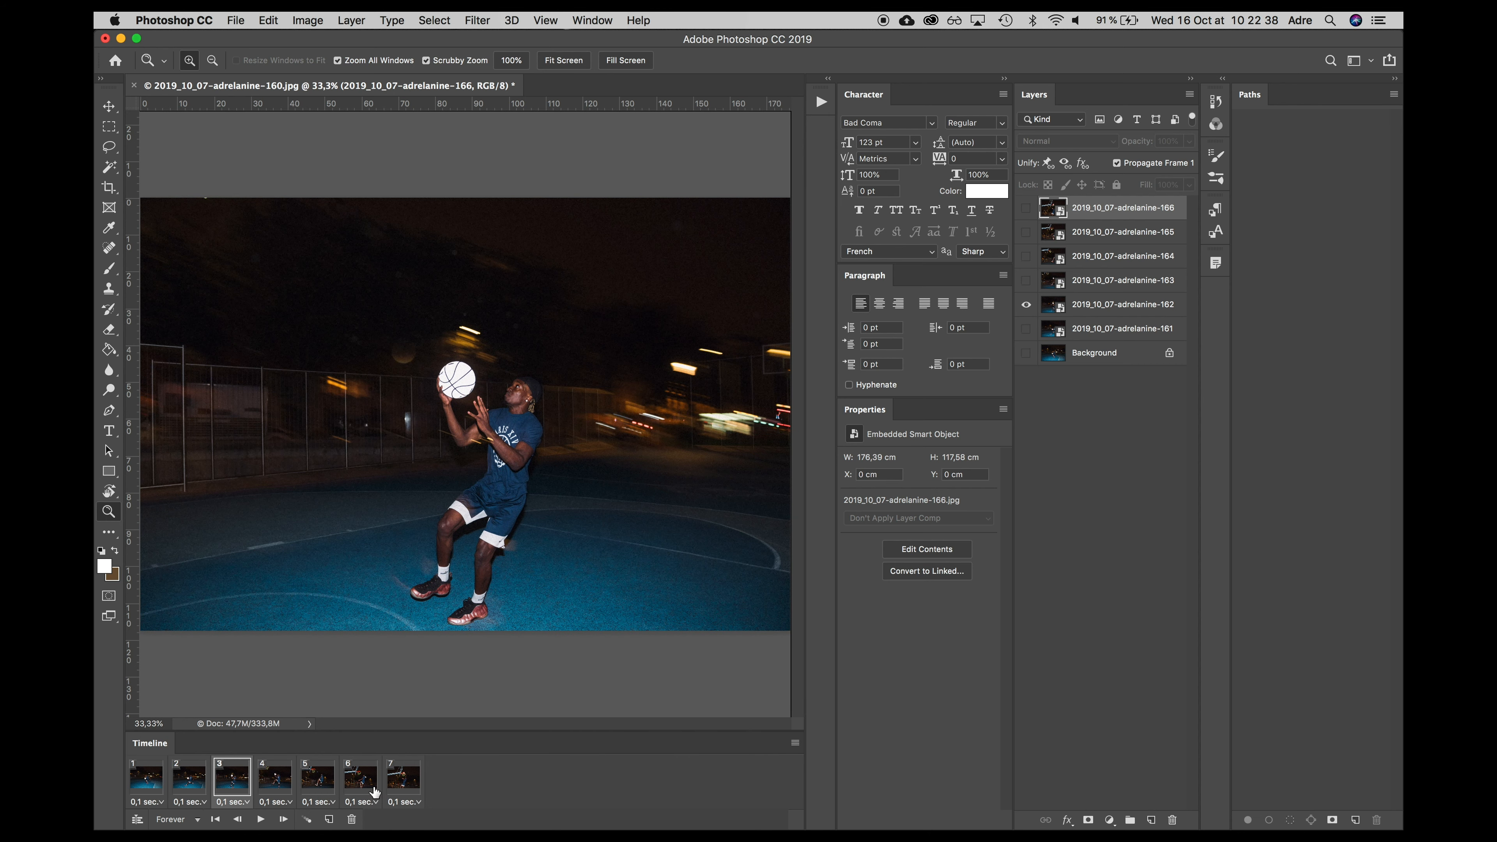
Set the delay of all seven frames to 0.2 seconds and play the animation briefly
click(401, 786)
shift+click(160, 784)
click(151, 802)
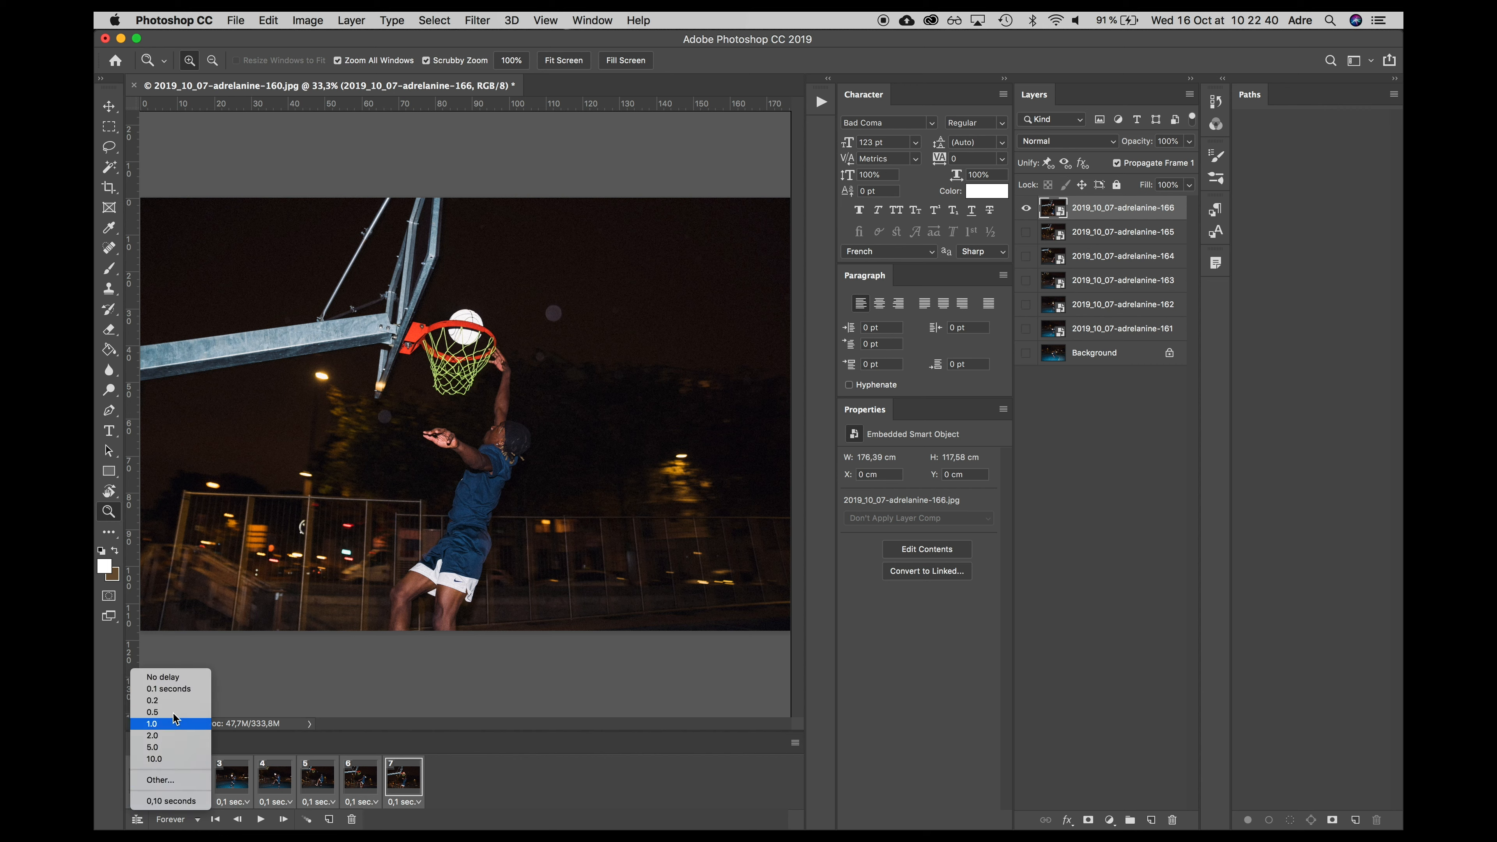
click(153, 700)
click(261, 819)
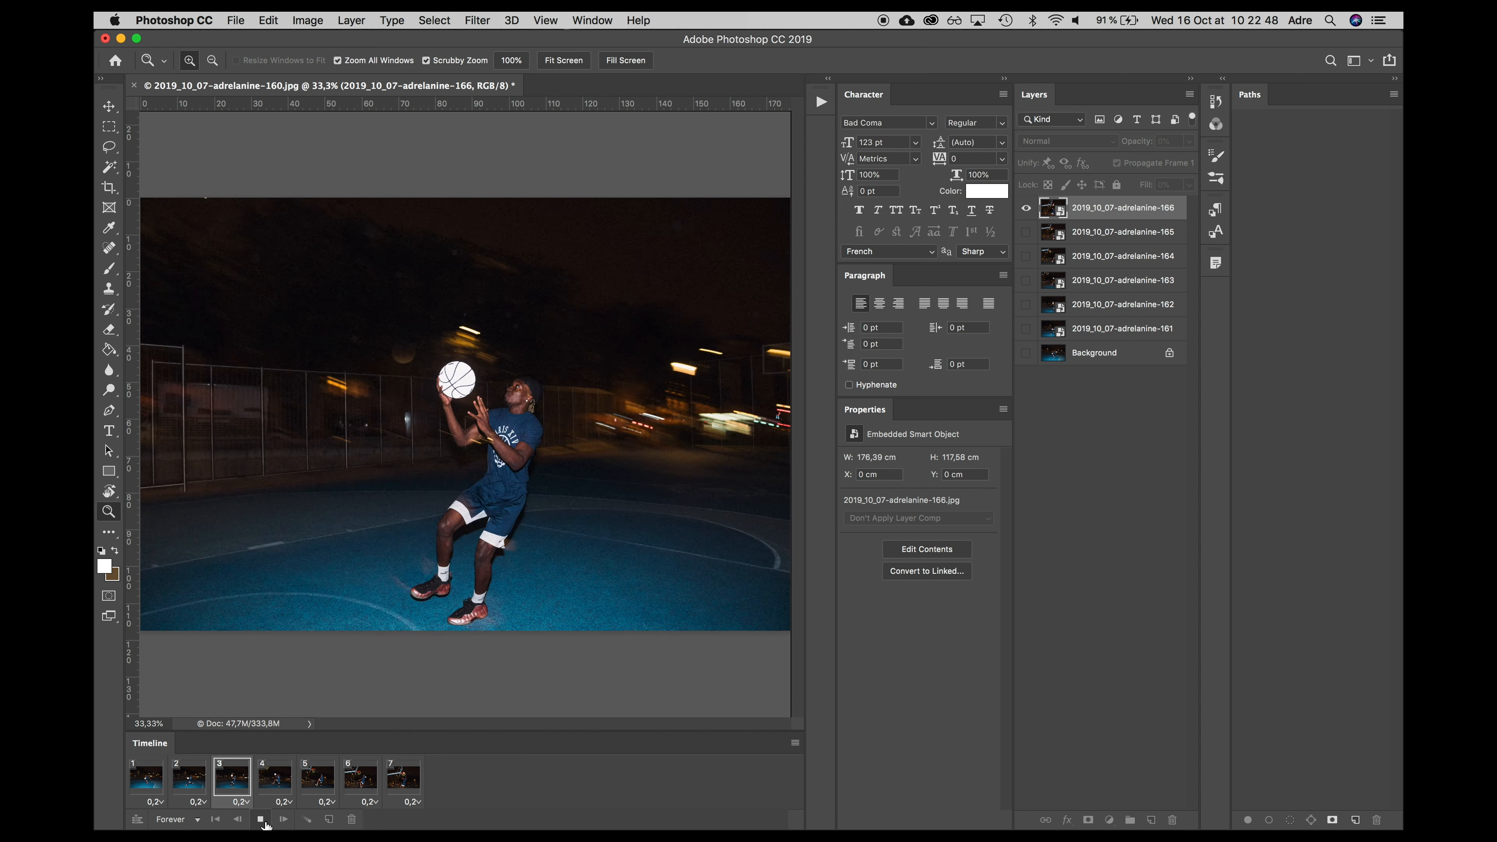
click(264, 821)
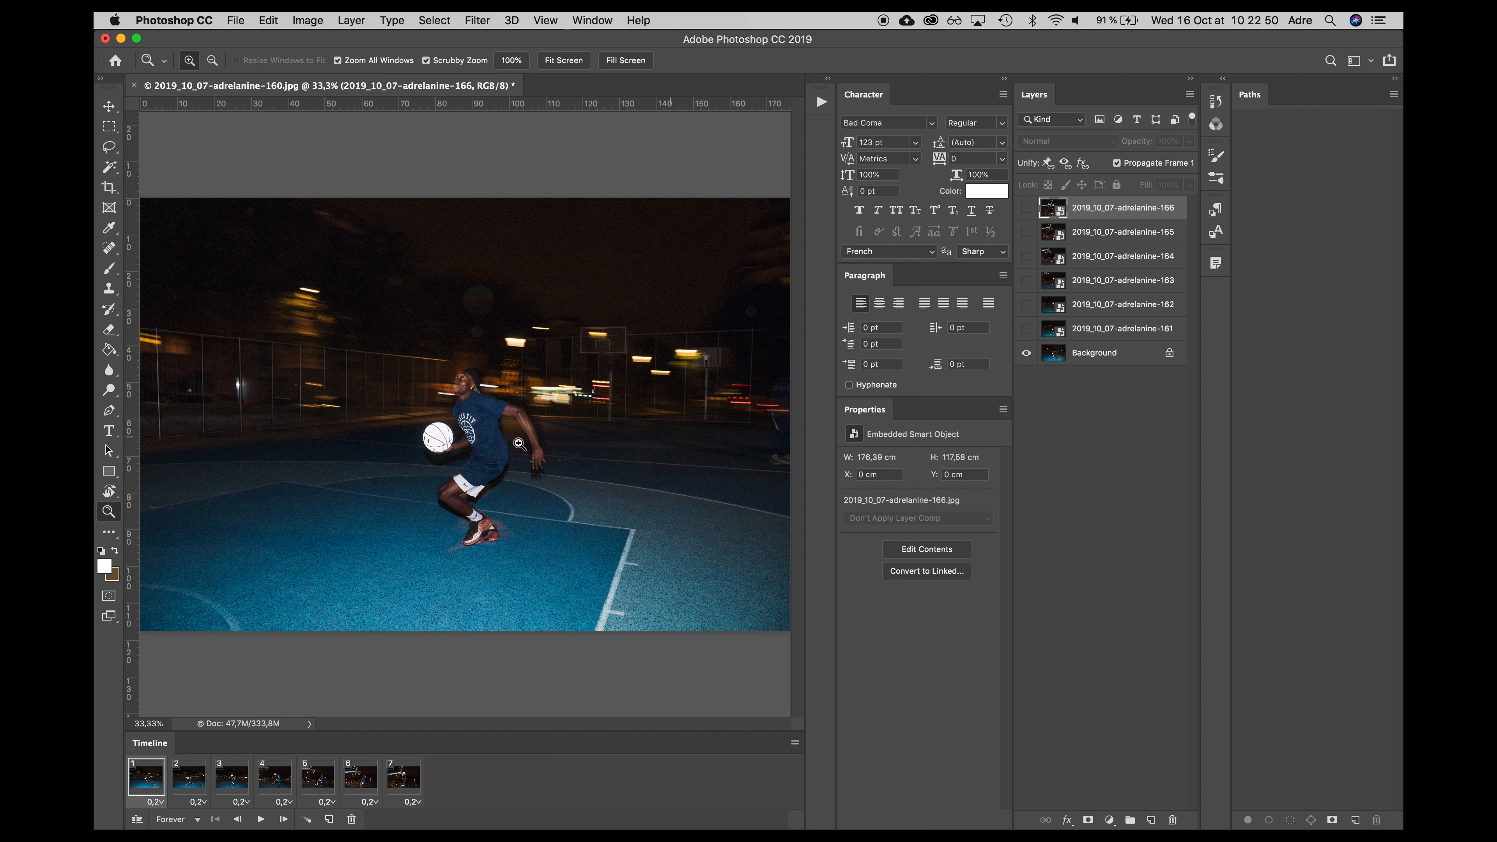
Duplicate frame 6, which shows layer 165, to the end of the animation
click(361, 779)
drag(362, 785, 436, 782)
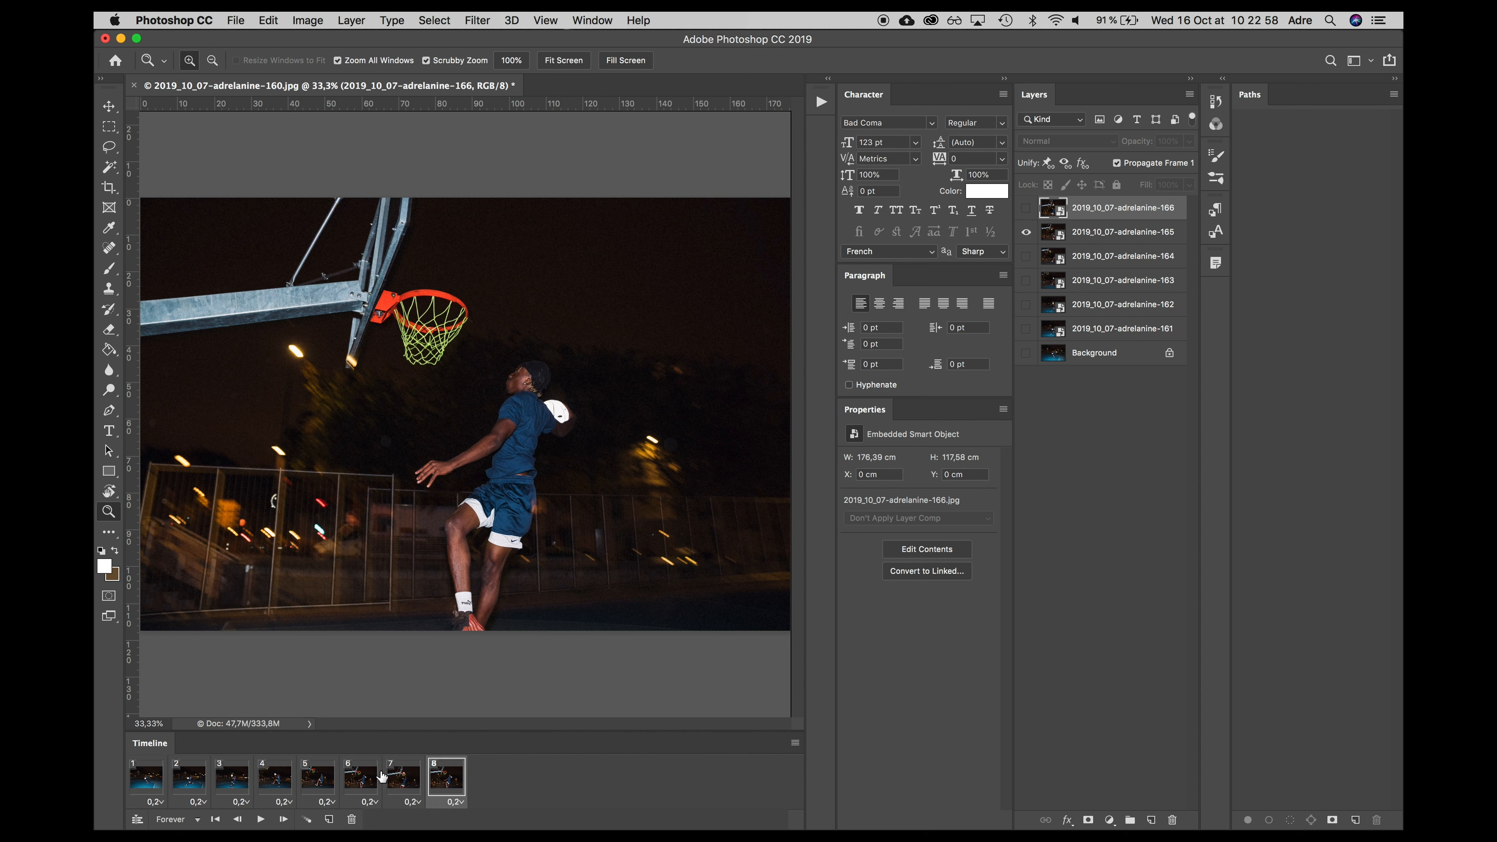
Try to copy frame 5 to the end of the animation, undoing the first attempt and deleting the extra copy
mouse_move(333, 771)
mouse_down()
mouse_move(424, 775)
mouse_move(330, 792)
mouse_up()
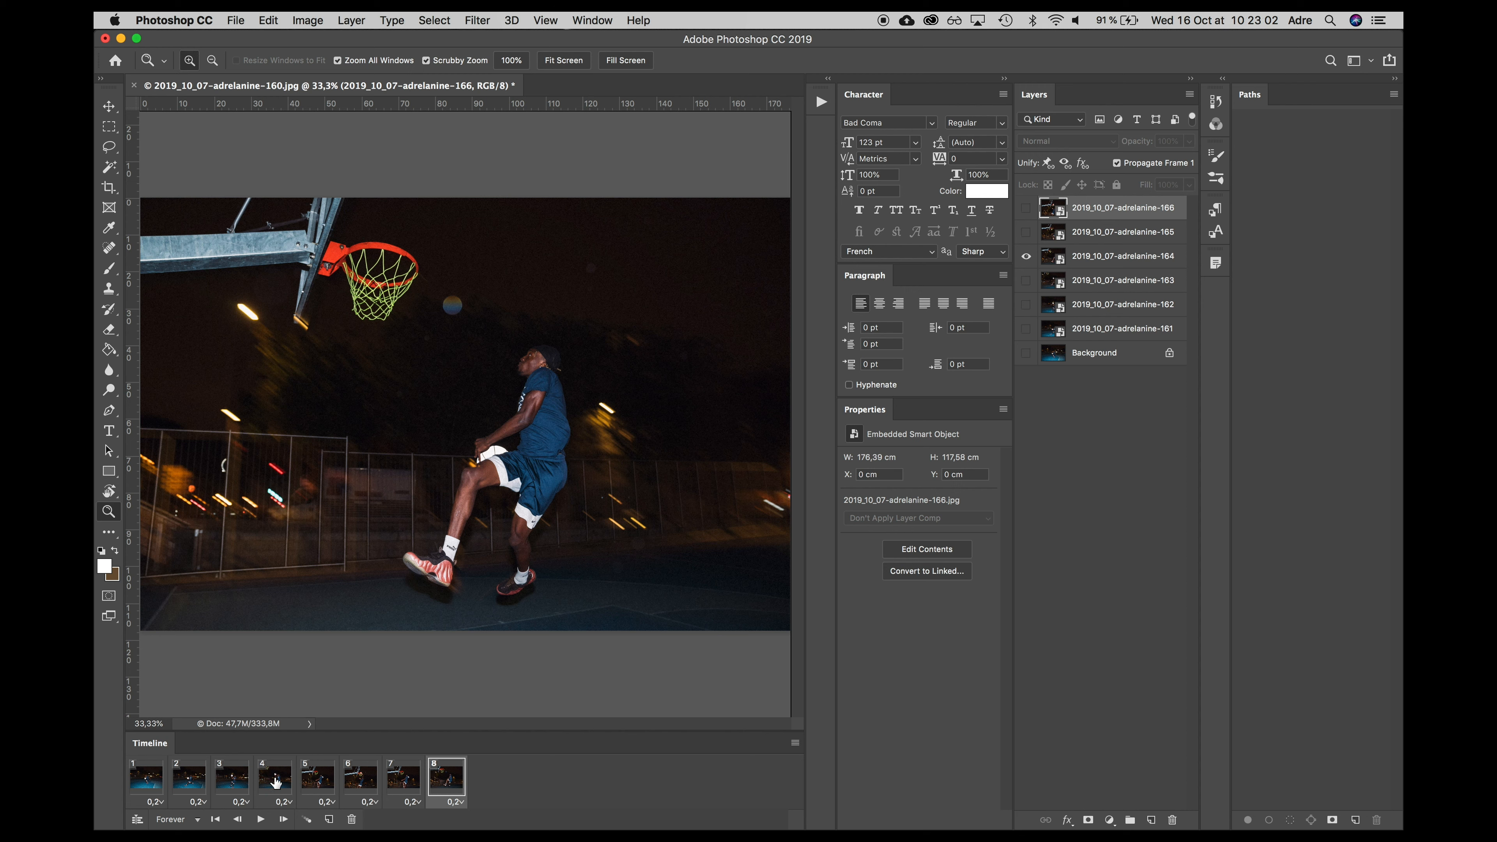
key(super+z)
drag(322, 783, 468, 791)
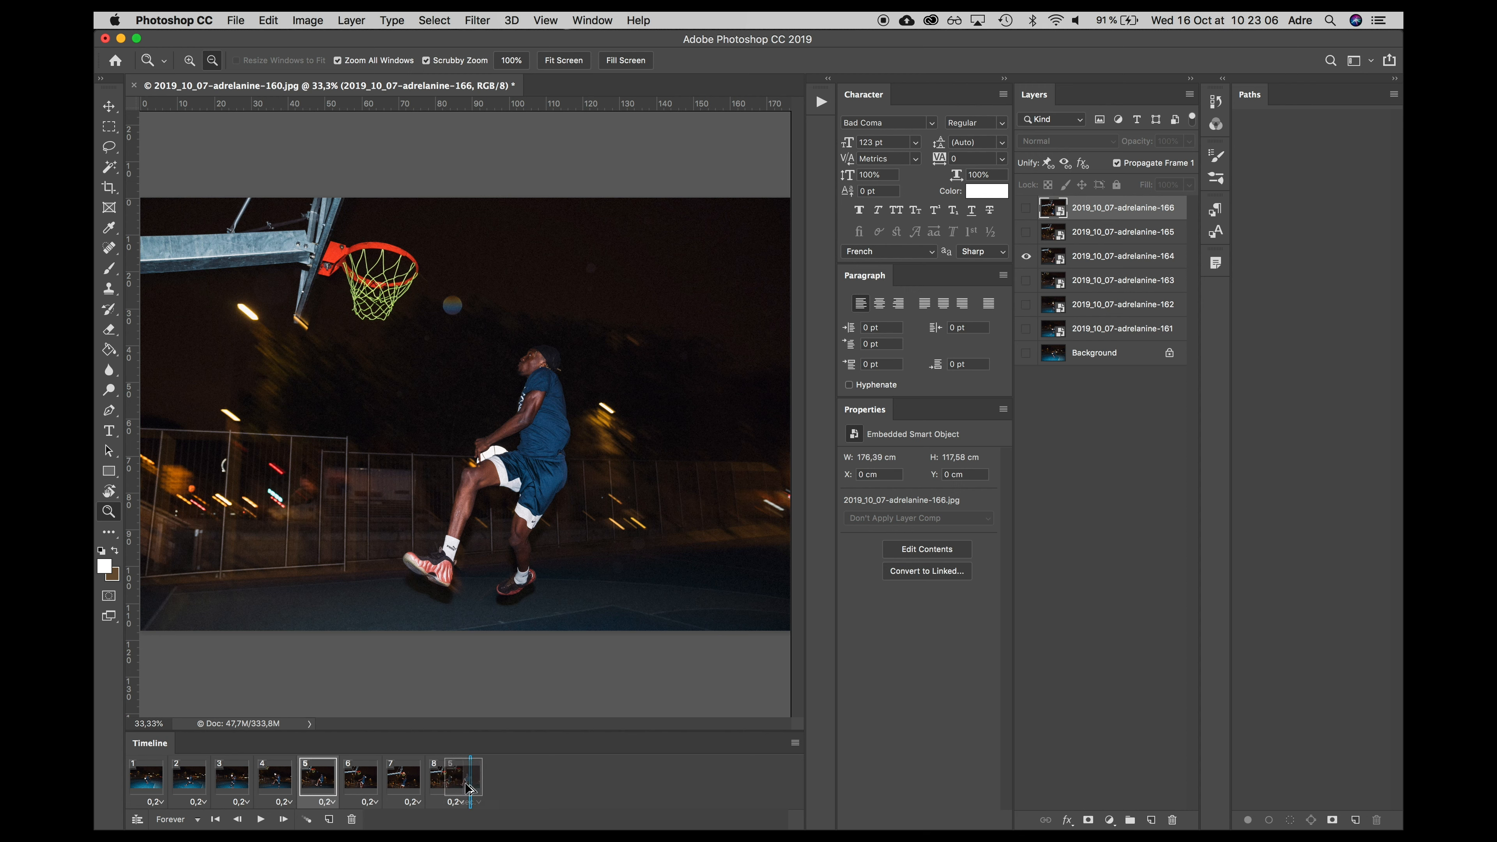
click(350, 818)
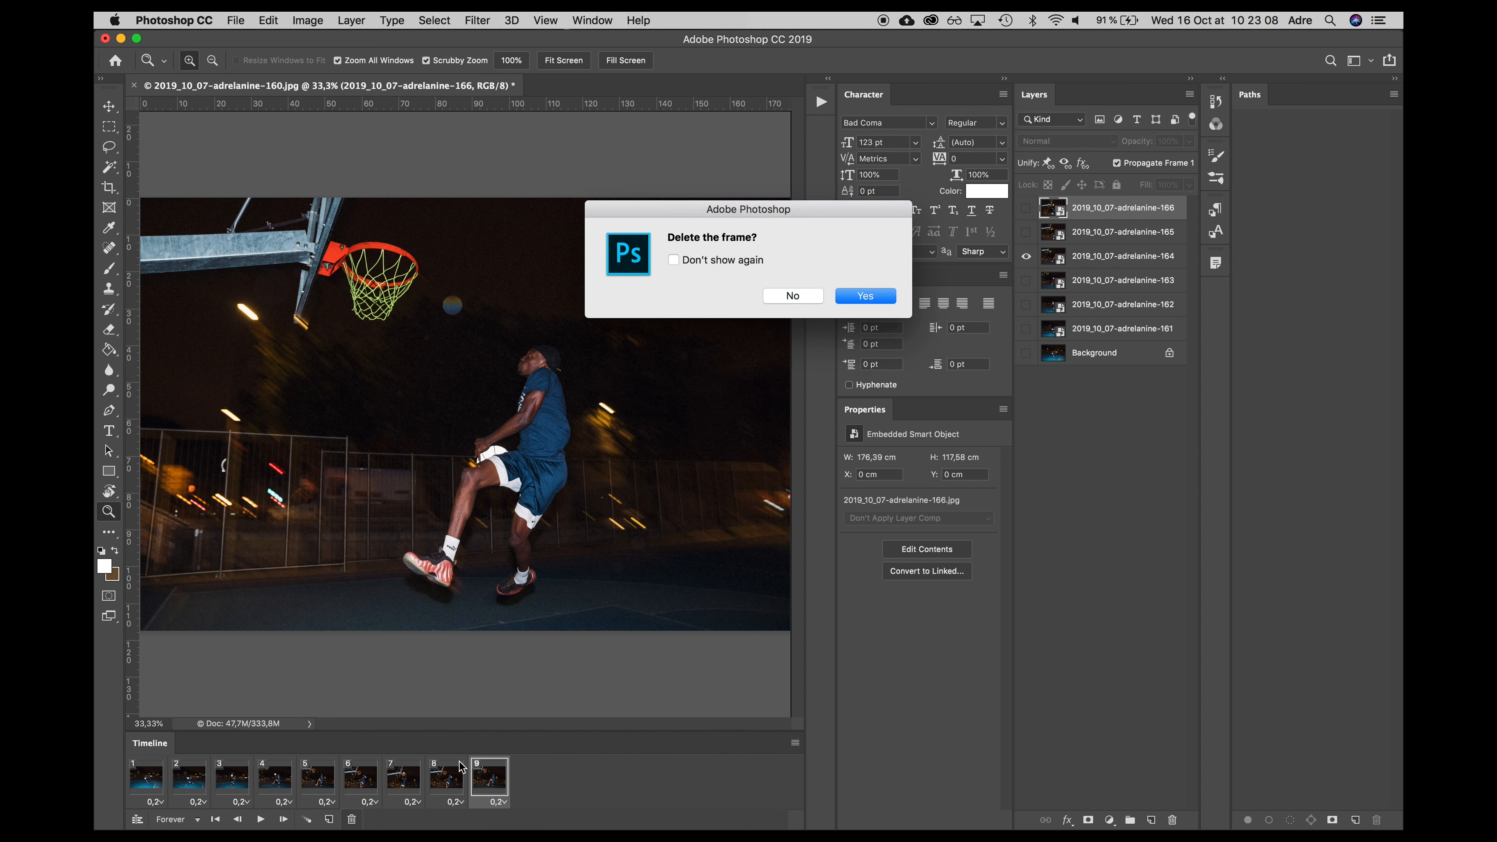
click(863, 296)
Undo moving frame 4 to the end and place a duplicate of it there instead
drag(274, 777, 500, 774)
key(alt)
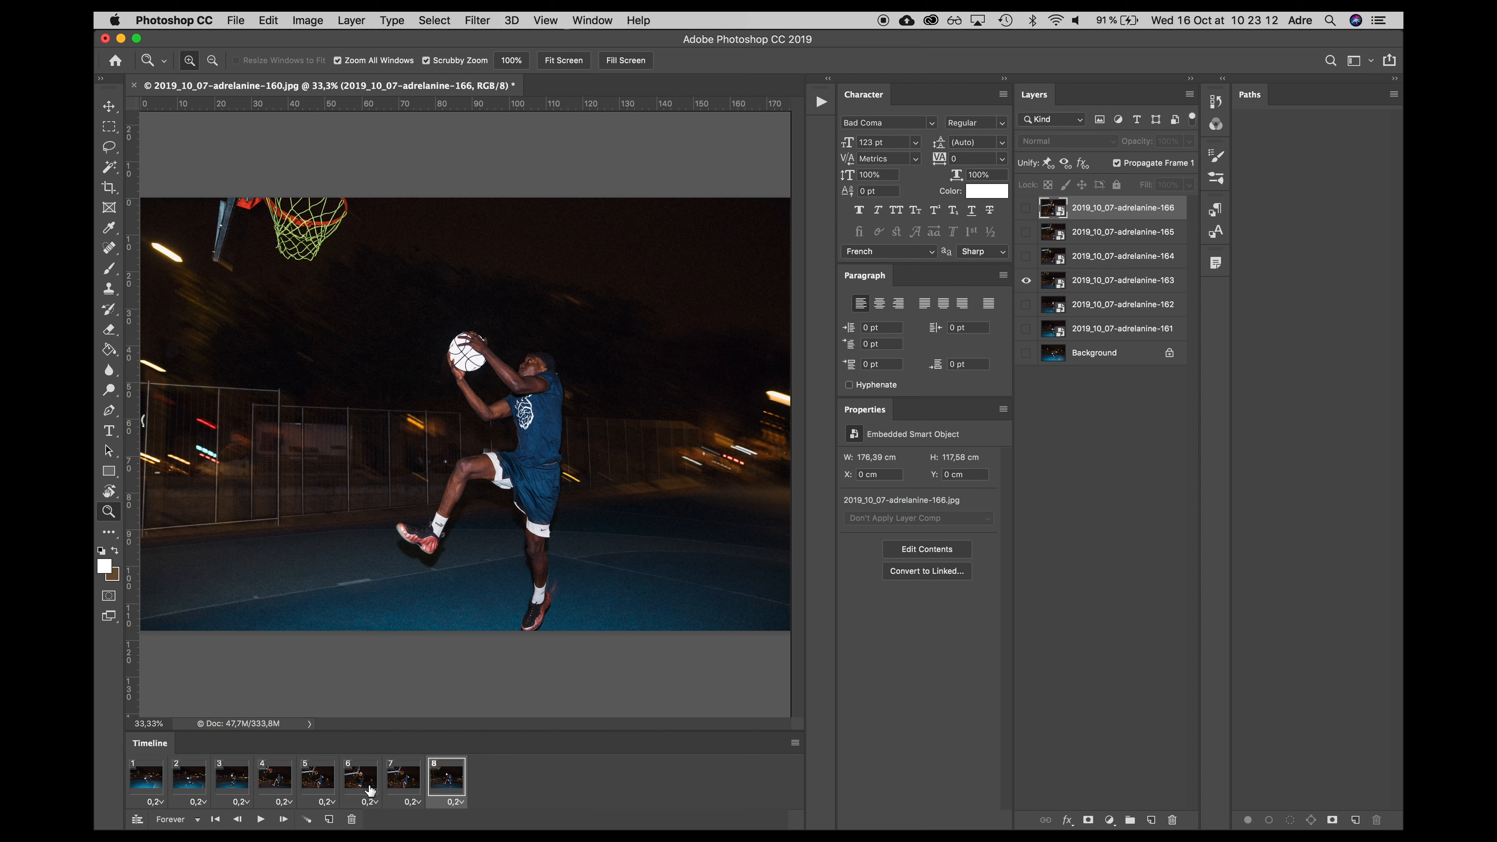
key(super+z)
drag(274, 784, 492, 778)
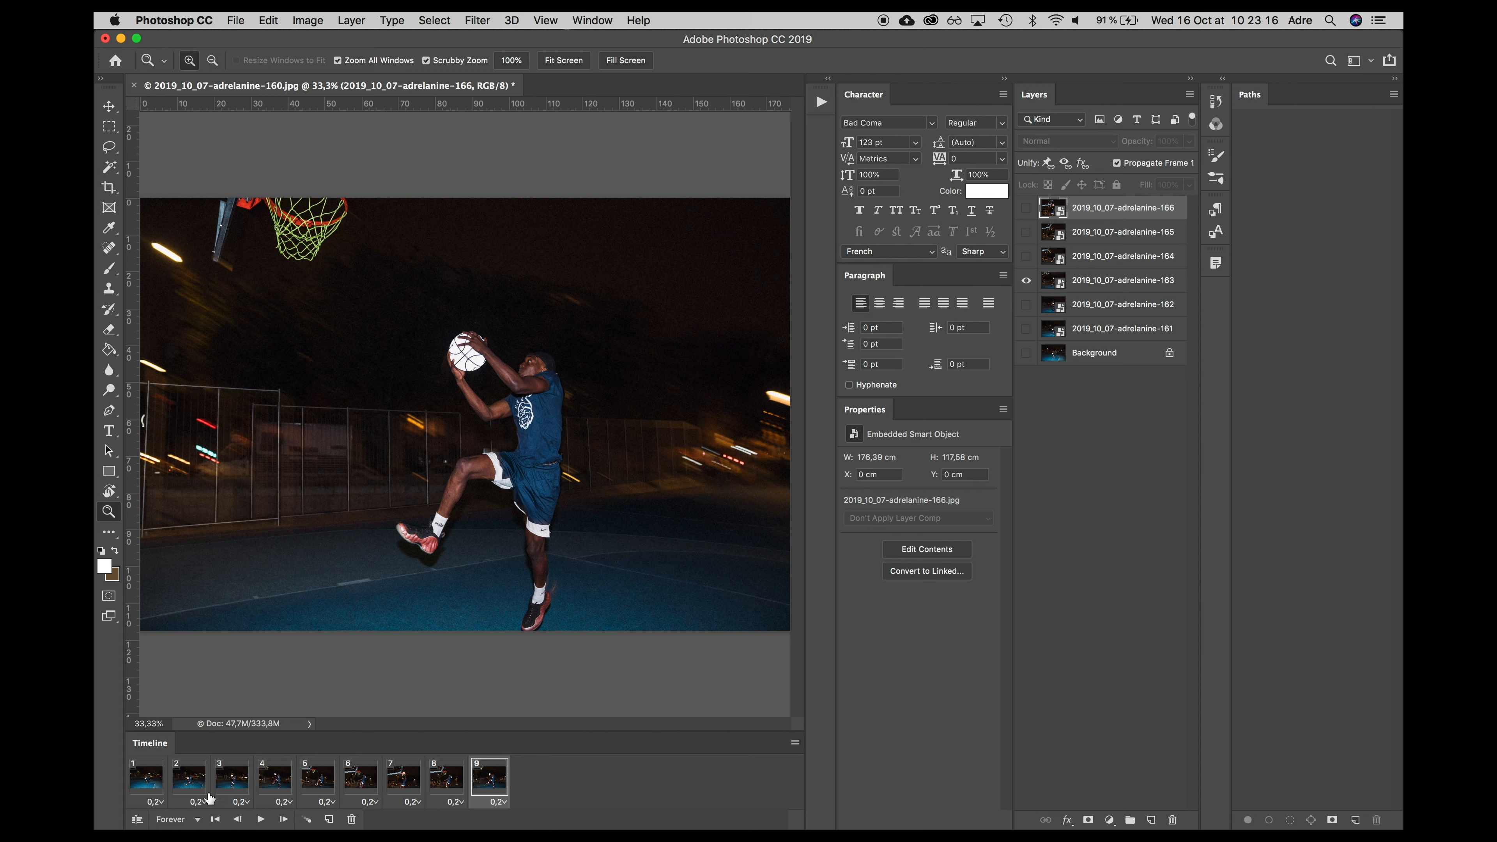
Duplicate frame 3 and frame 2, in that order, to the end of the animation
drag(233, 784, 496, 789)
key(super+z)
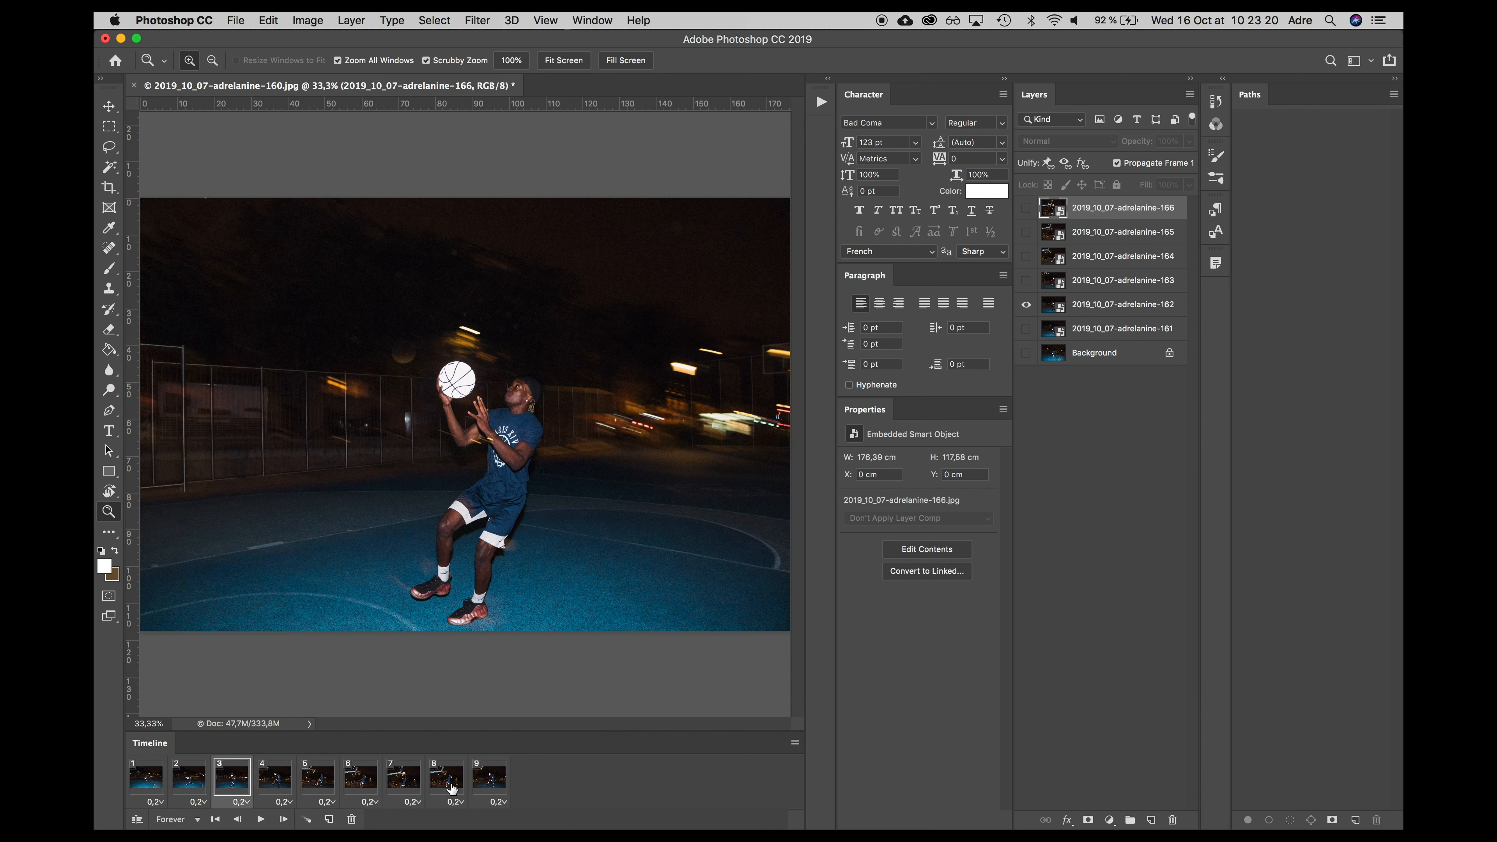
click(275, 784)
drag(233, 784, 495, 787)
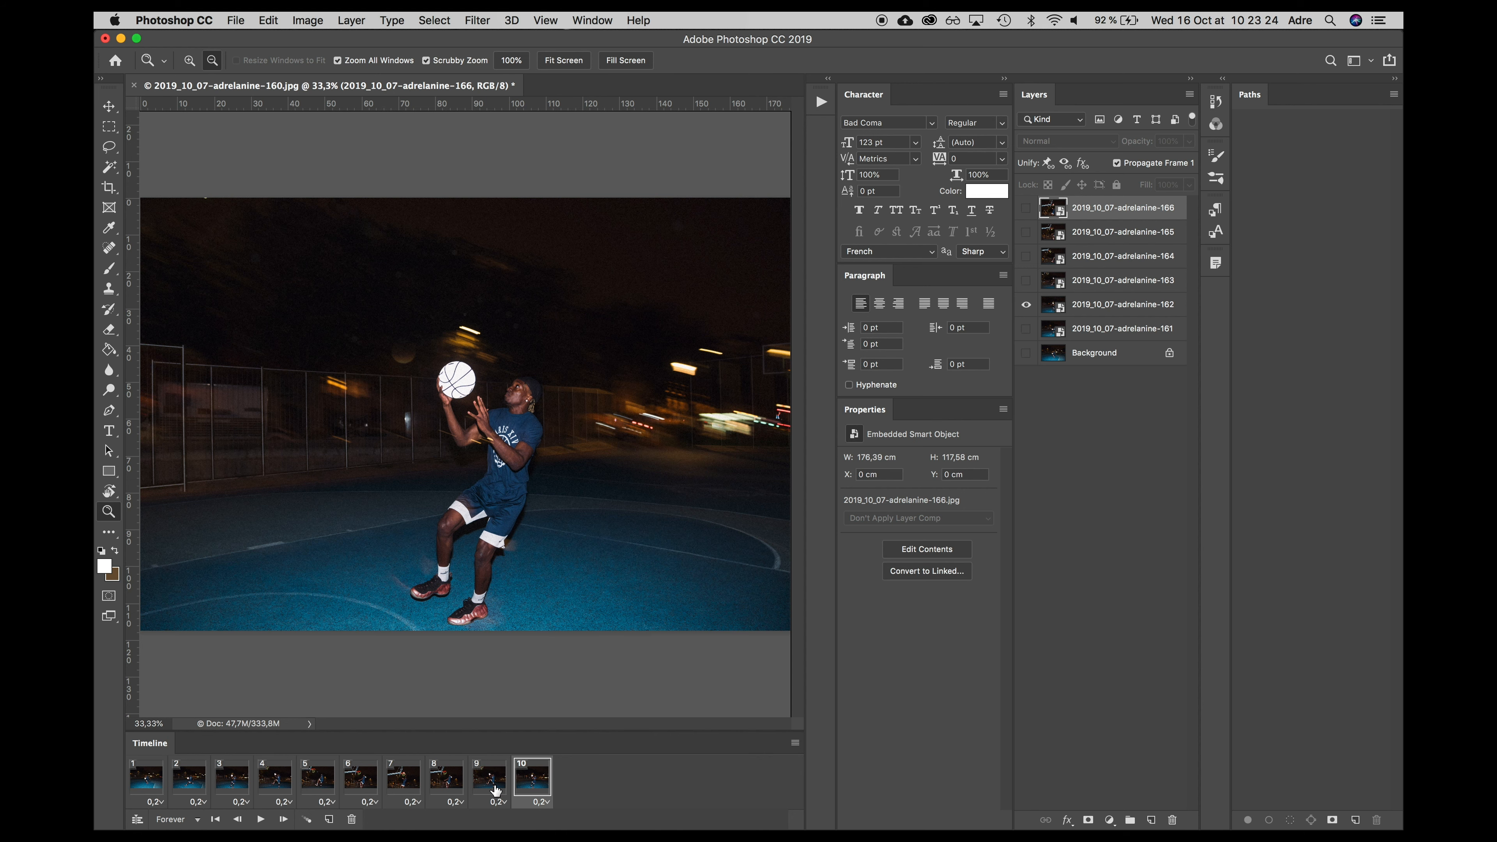
click(188, 781)
drag(189, 781, 538, 783)
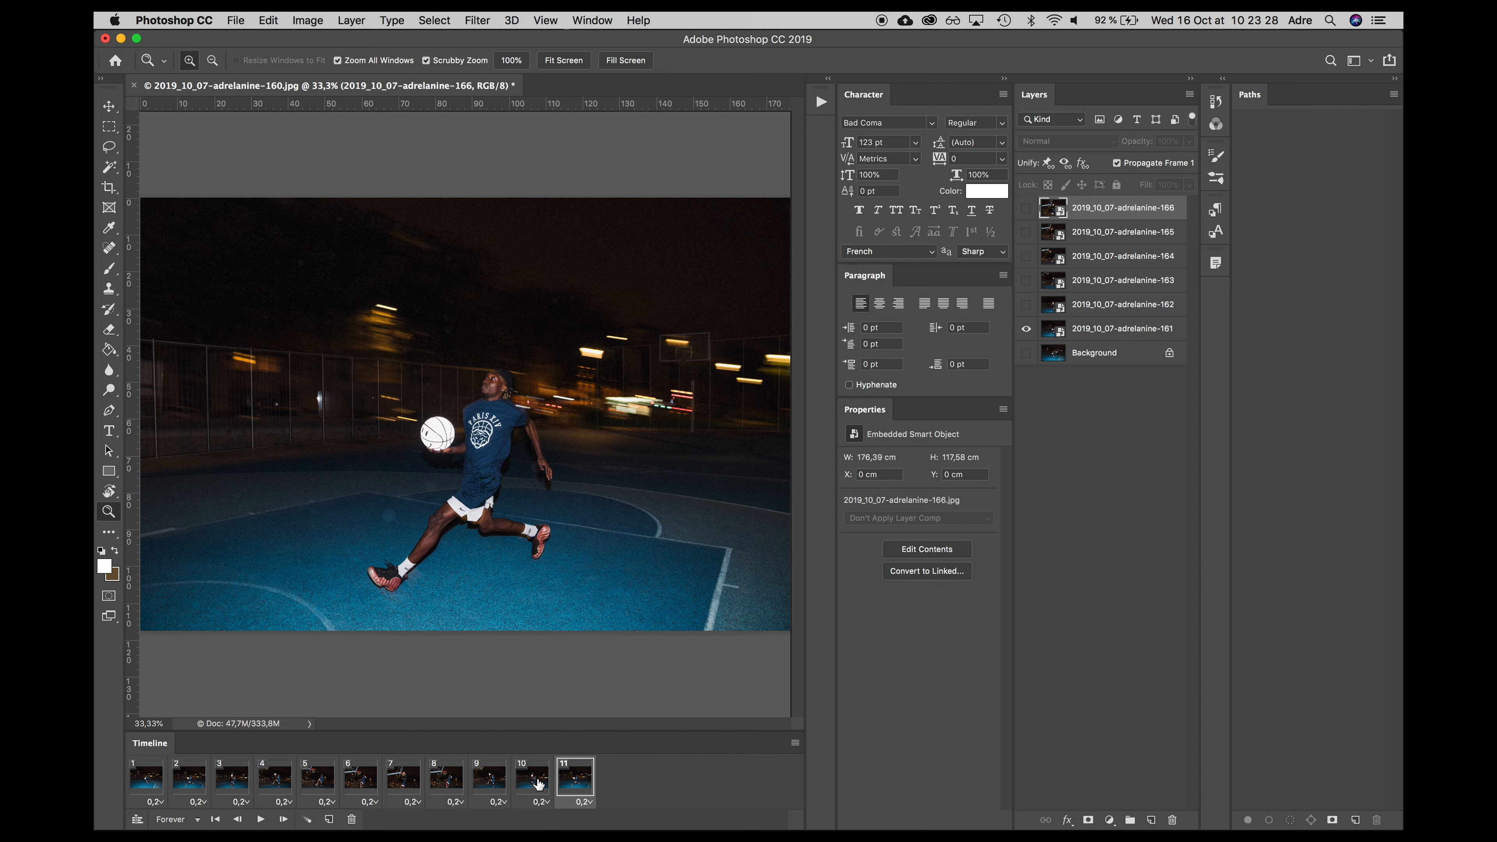
Go through frames 1 to 9 one by one to check which photo each frame shows
click(148, 788)
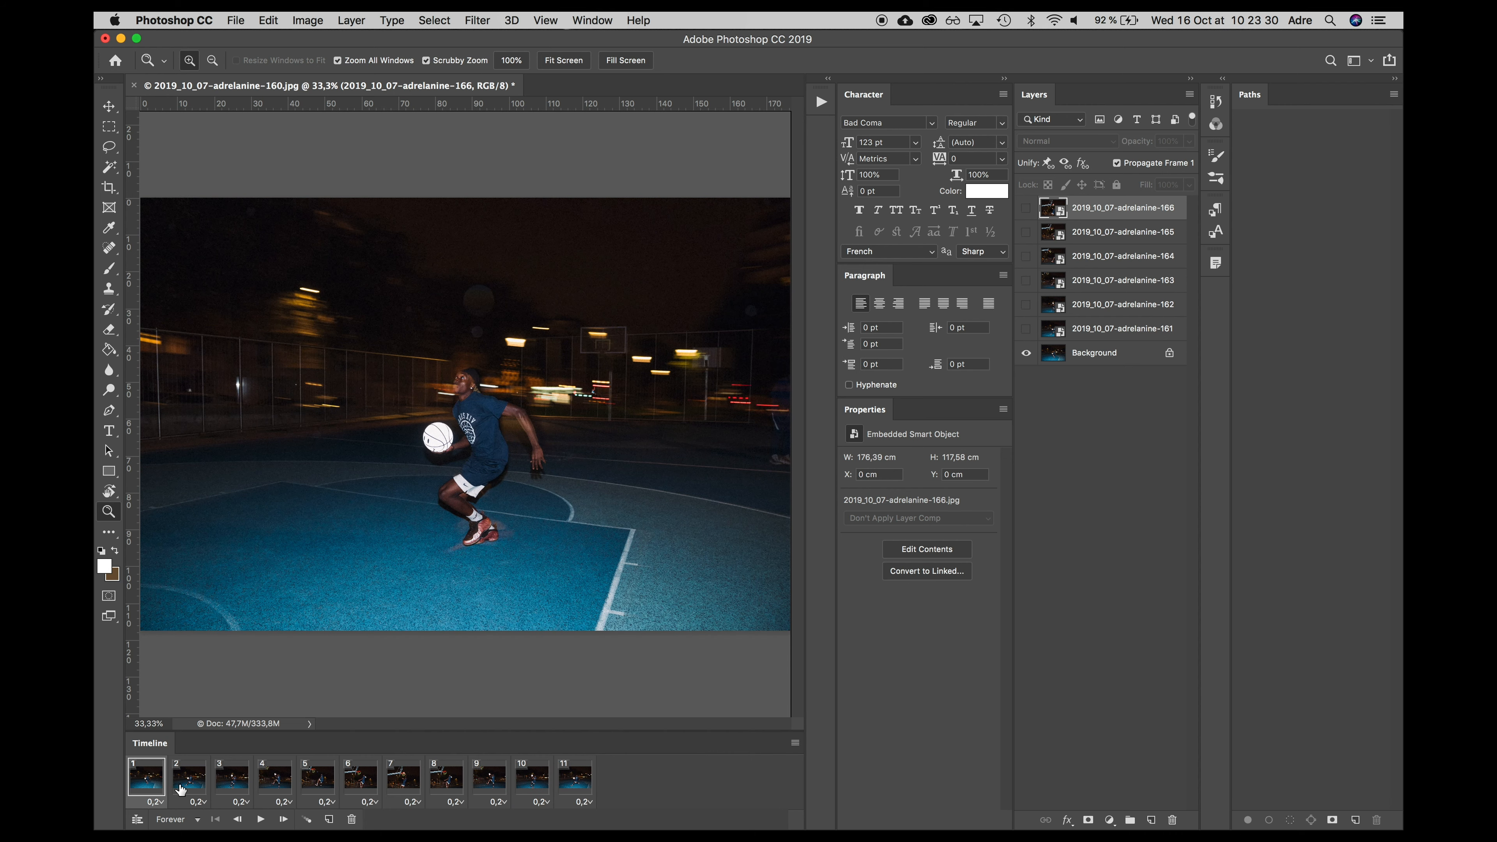
click(191, 789)
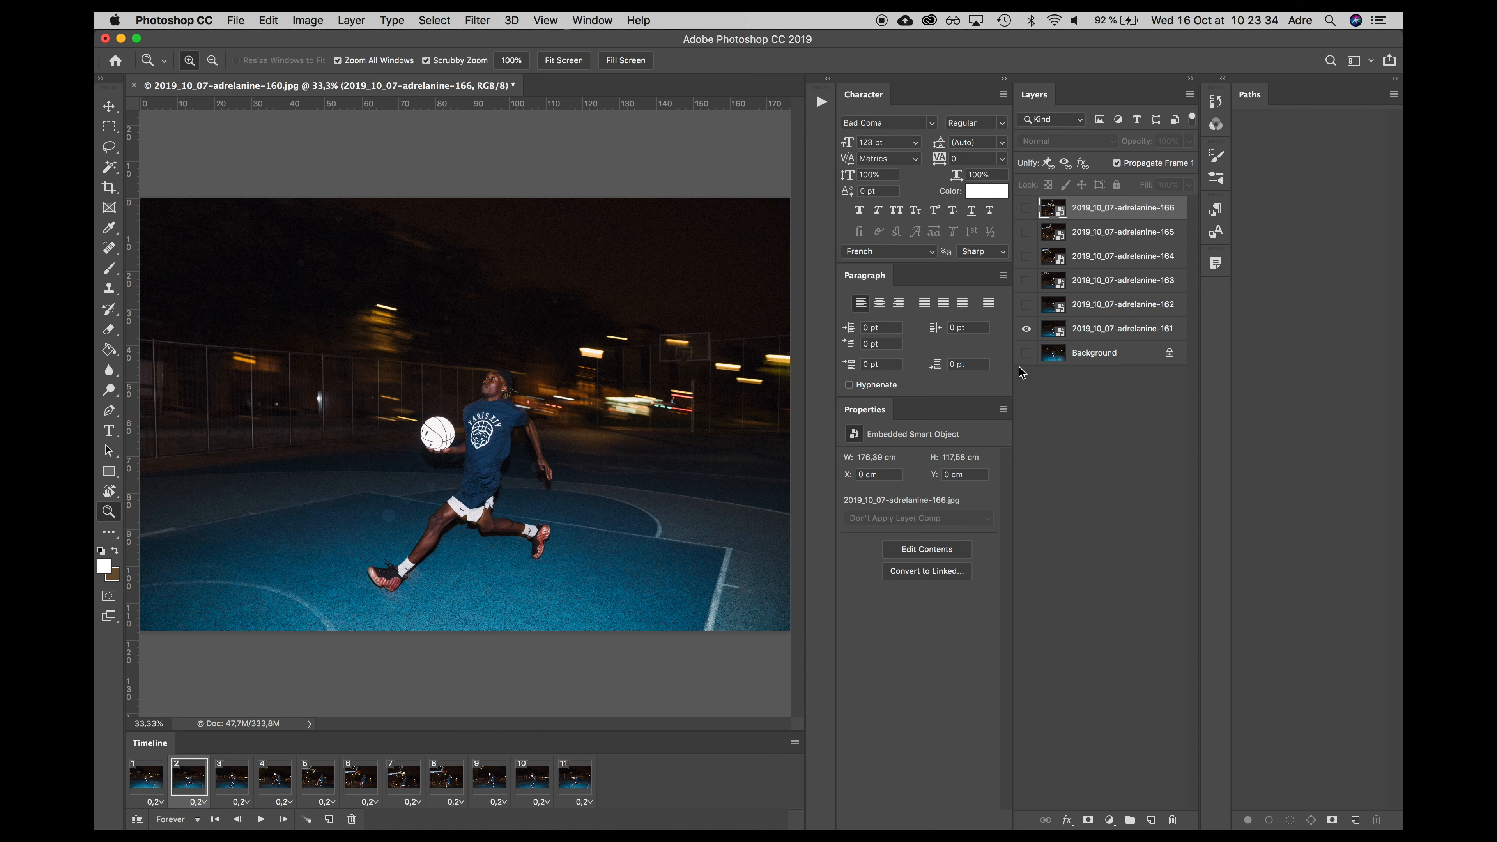
click(233, 780)
click(276, 781)
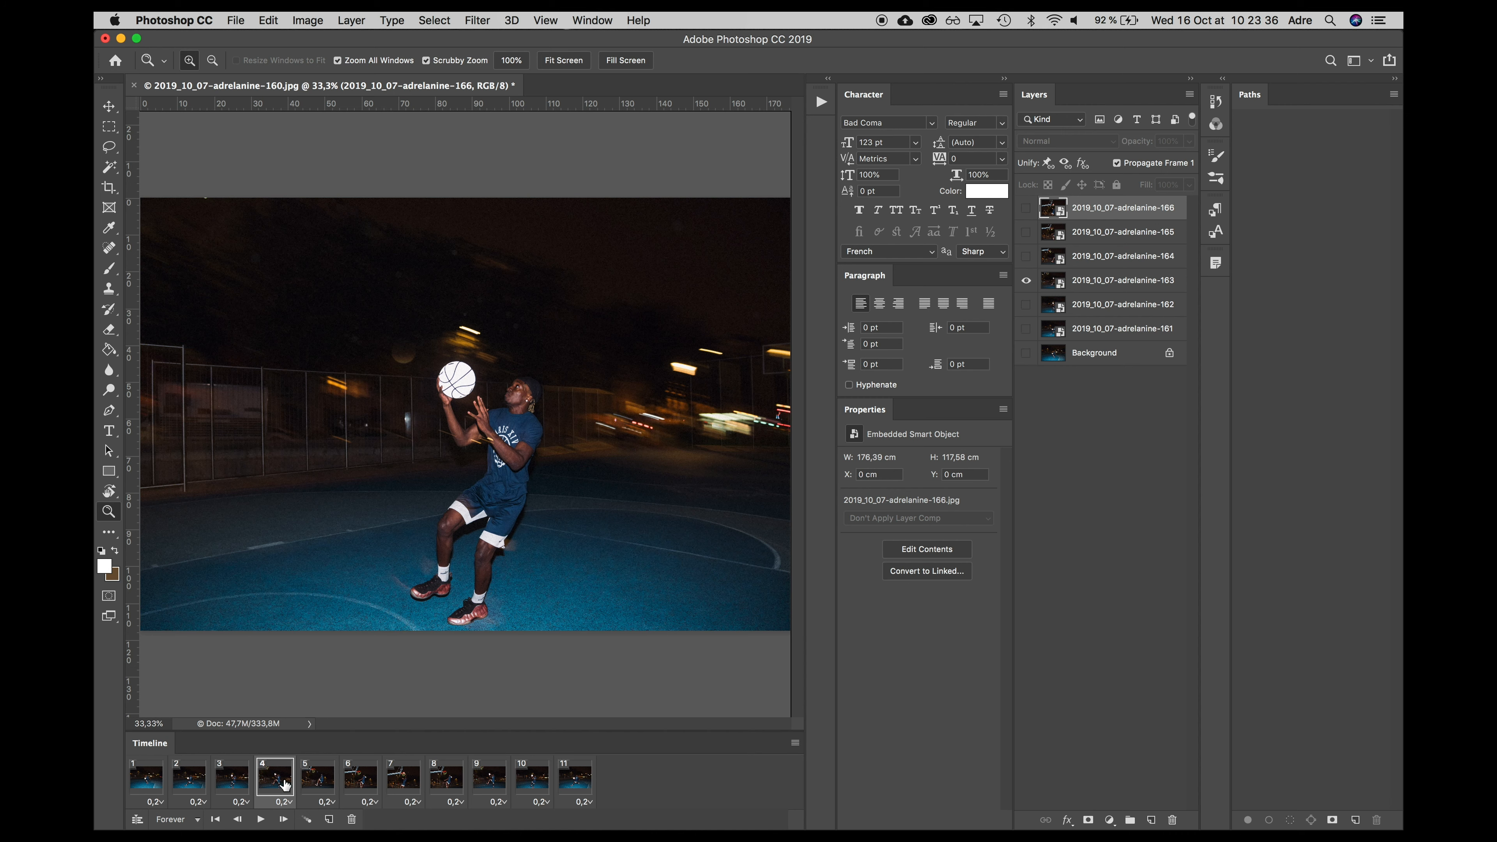
click(323, 782)
click(368, 782)
click(404, 782)
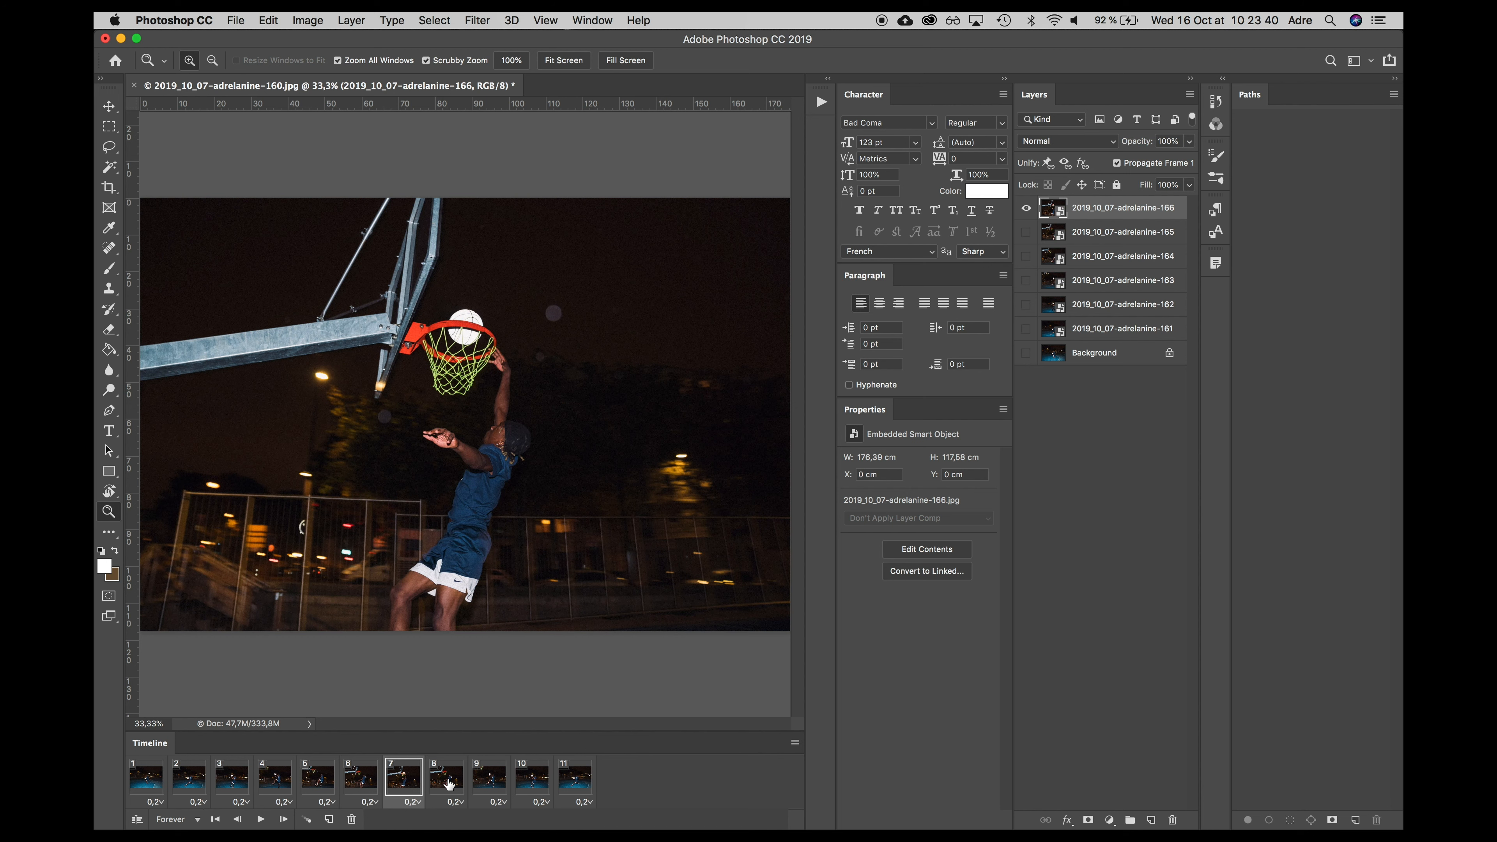
click(449, 784)
click(488, 784)
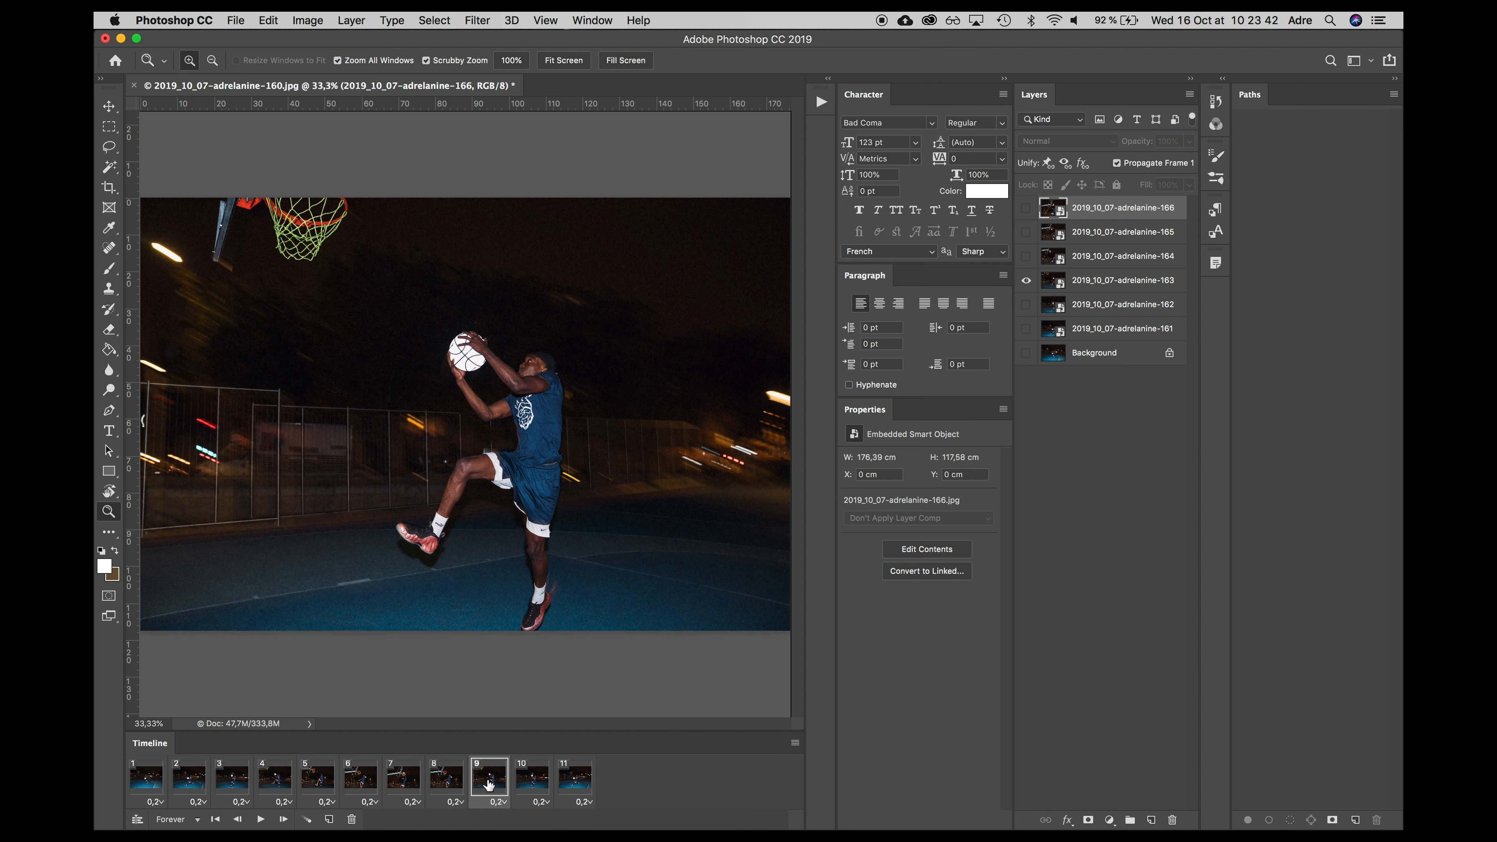
Correct the layer visibility so frame 9 shows layer 164, frame 10 shows layer 163 and frame 11 shows layer 162
click(1026, 257)
click(1026, 257)
click(1026, 257)
click(532, 778)
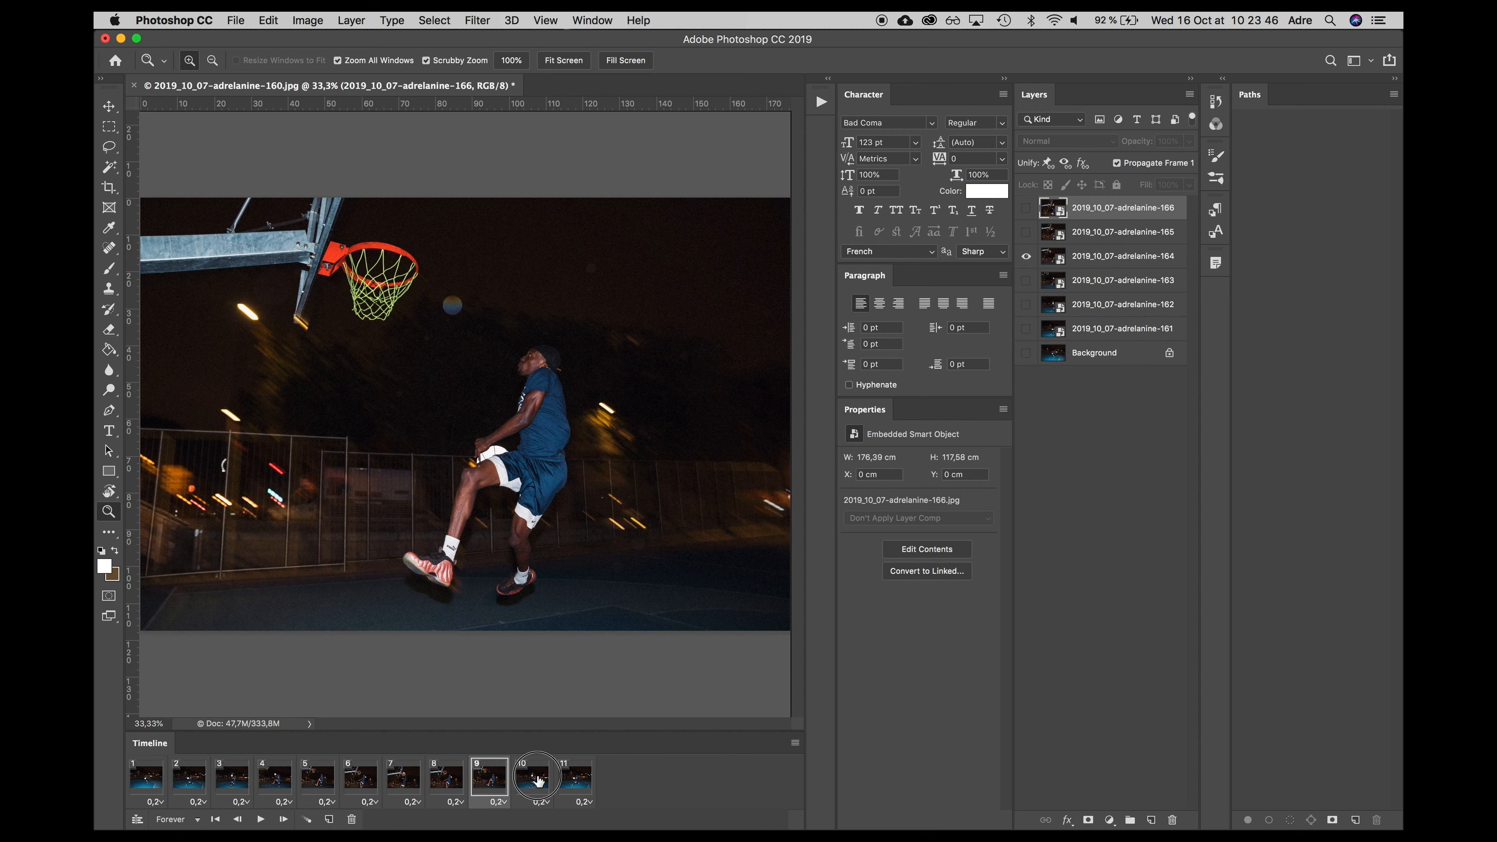
click(1026, 280)
click(1026, 304)
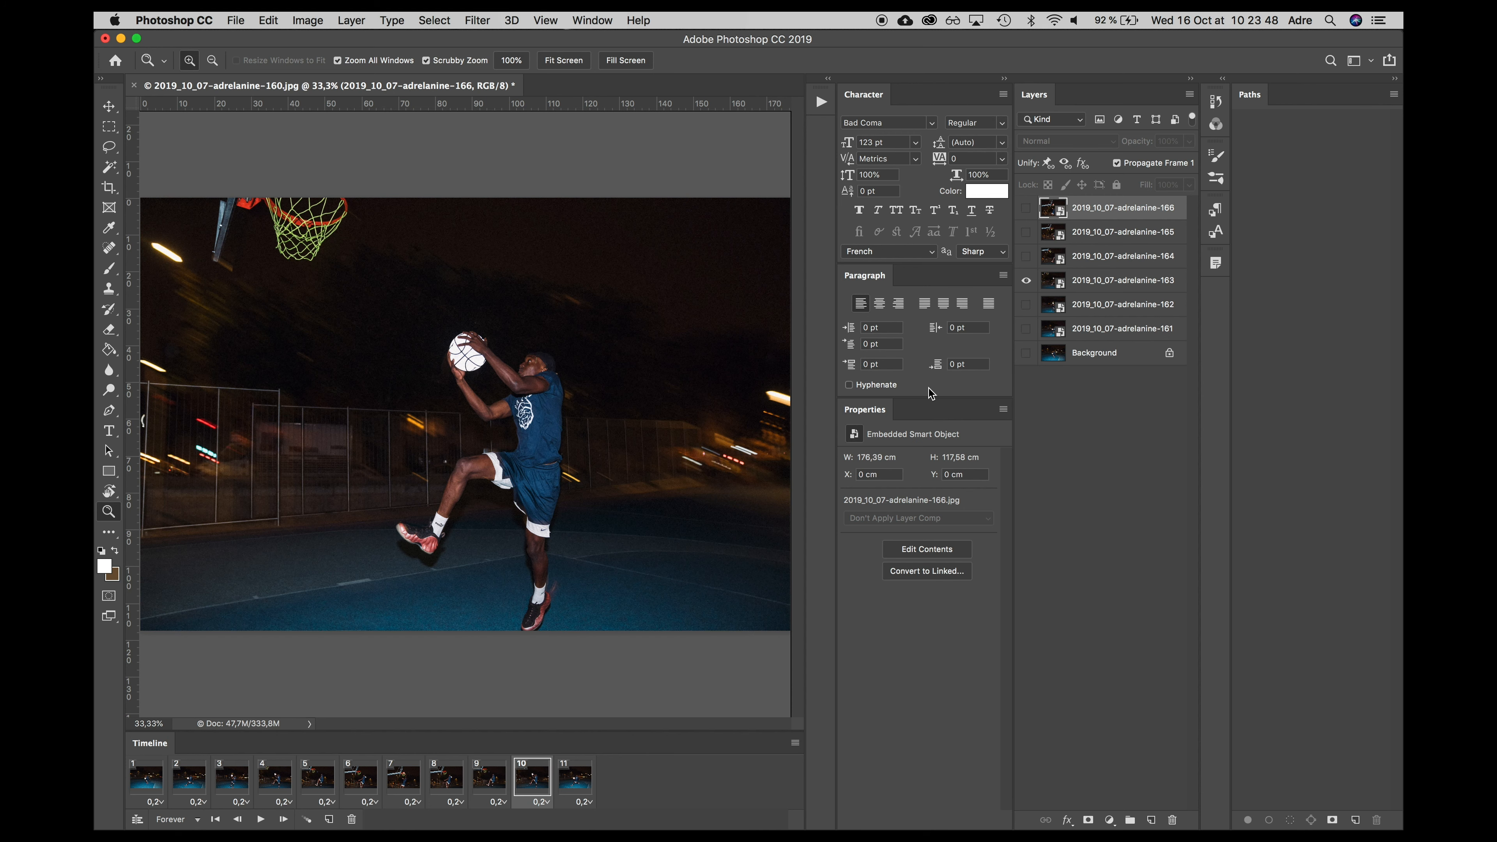
click(578, 785)
click(1026, 304)
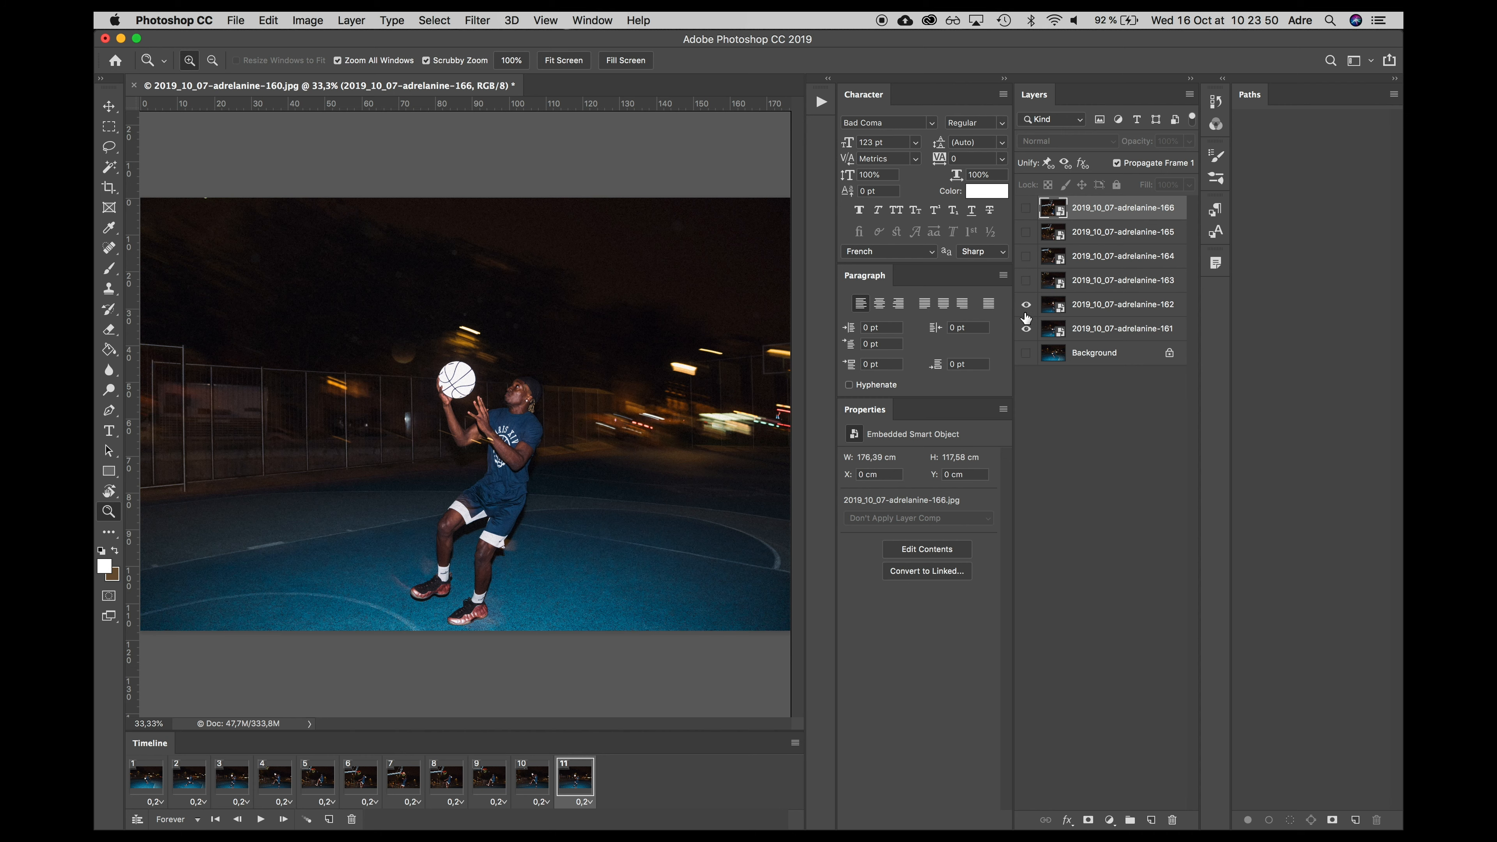
Duplicate frame 2, which shows layer 161, to the end of the animation
click(189, 784)
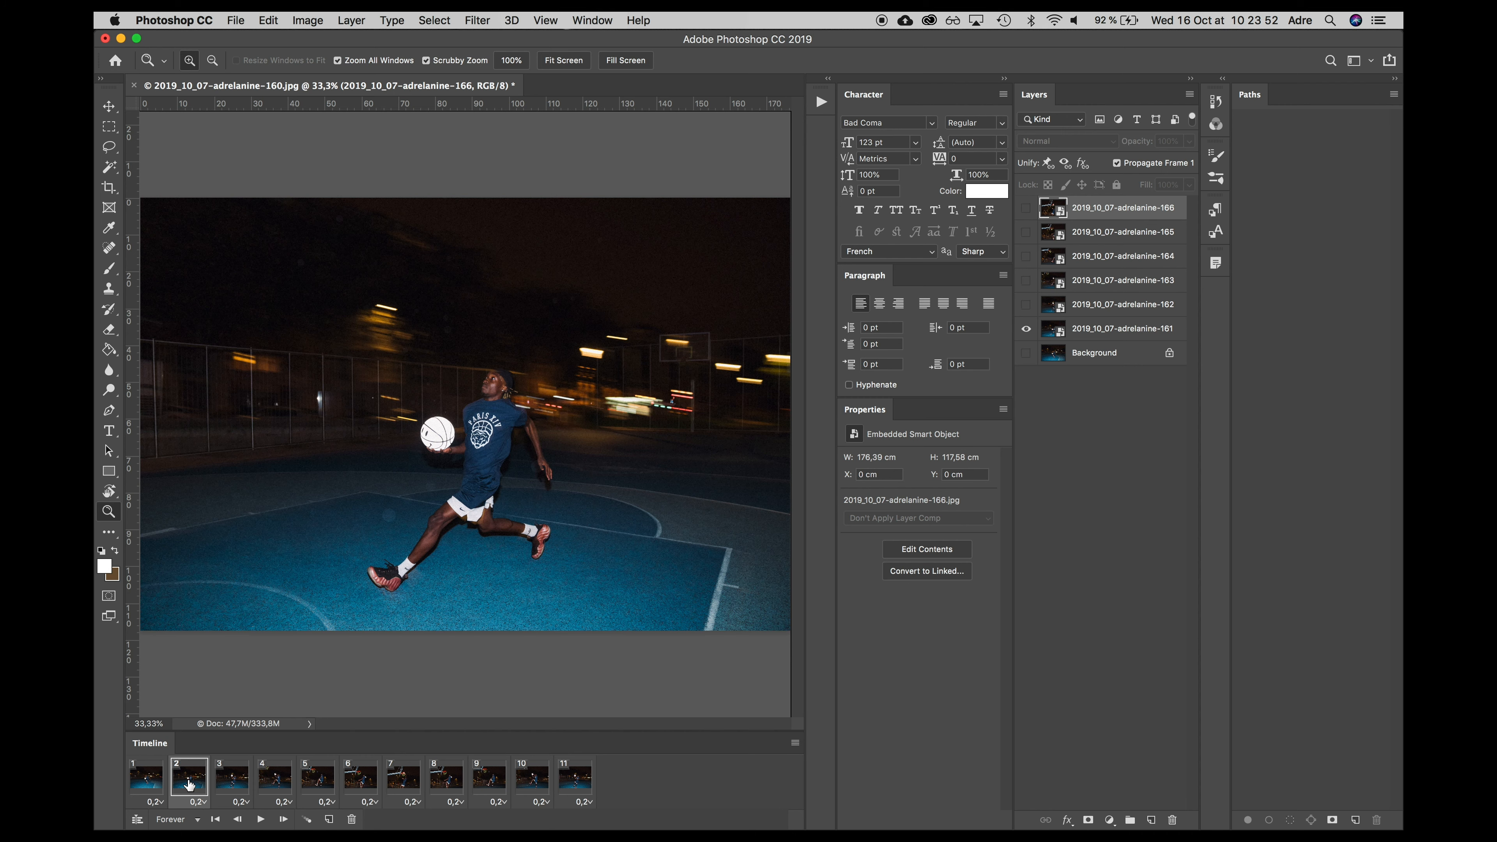
alt+drag(189, 785, 588, 774)
click(588, 774)
click(618, 781)
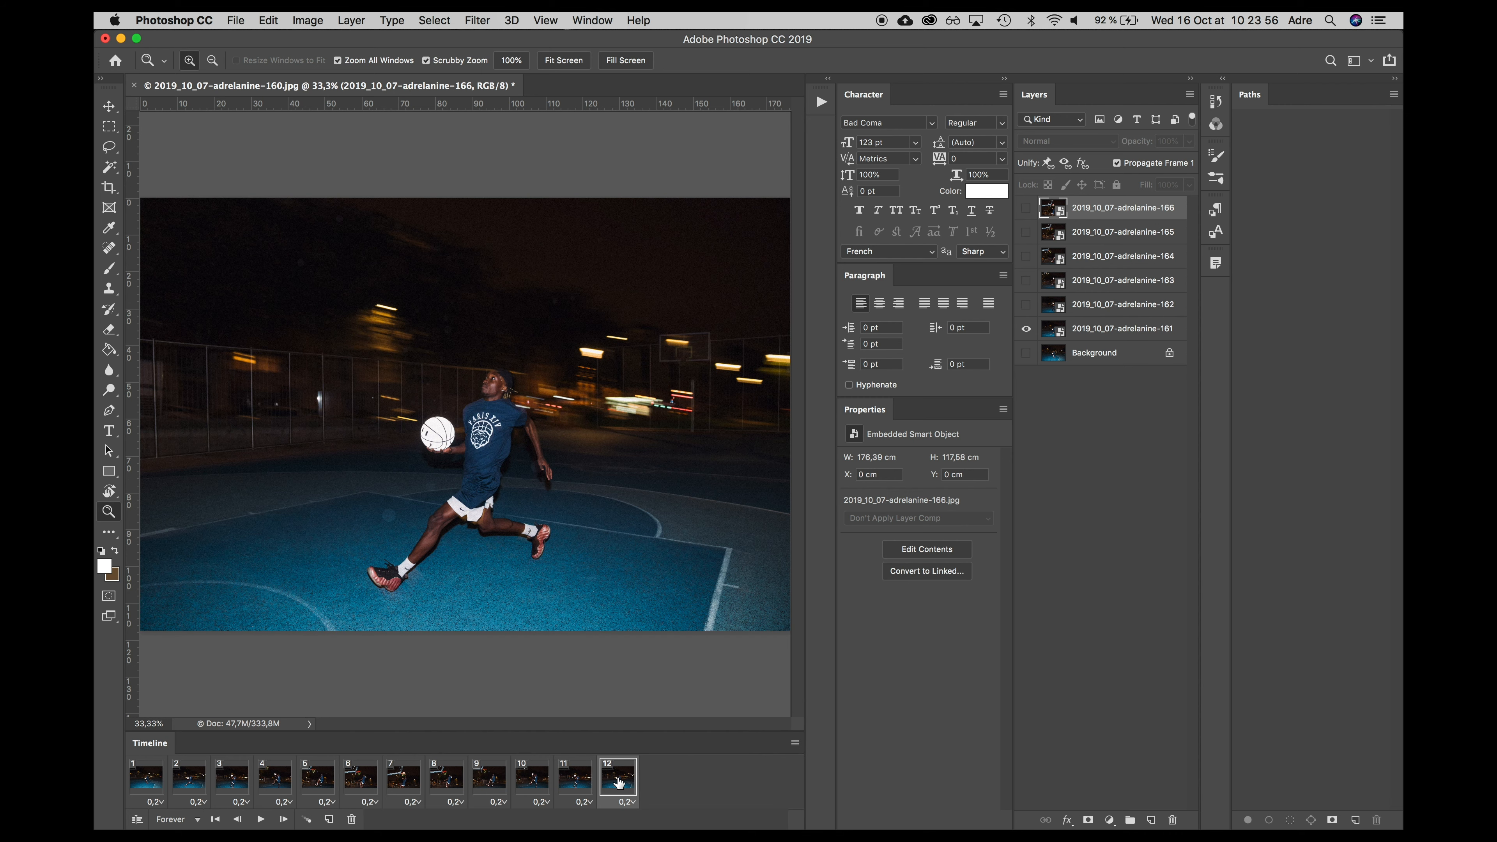
Play the back-and-forth animation from frame 1 and stop the playback
click(148, 783)
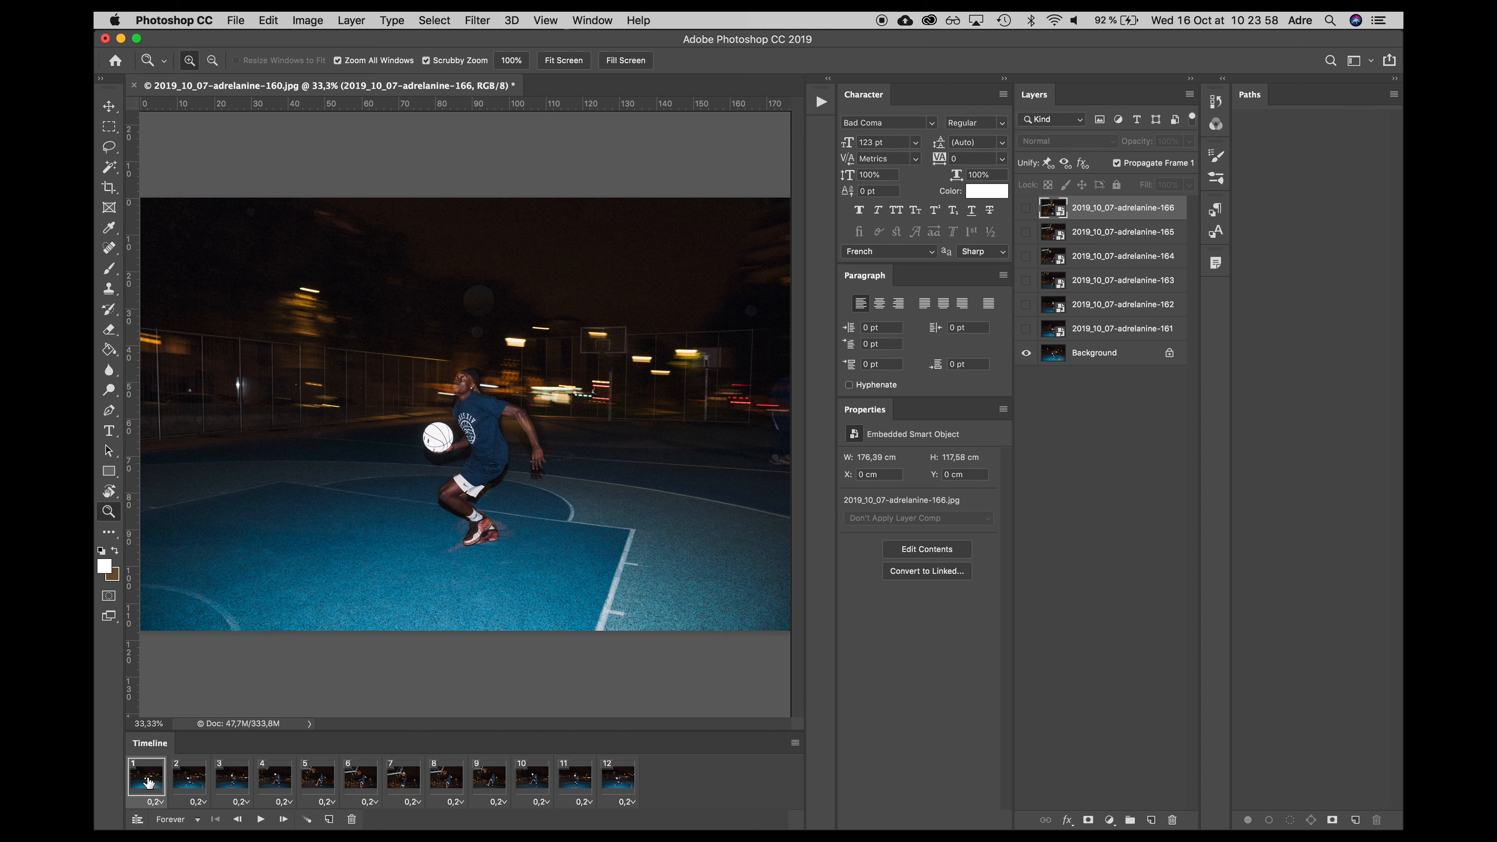
click(260, 819)
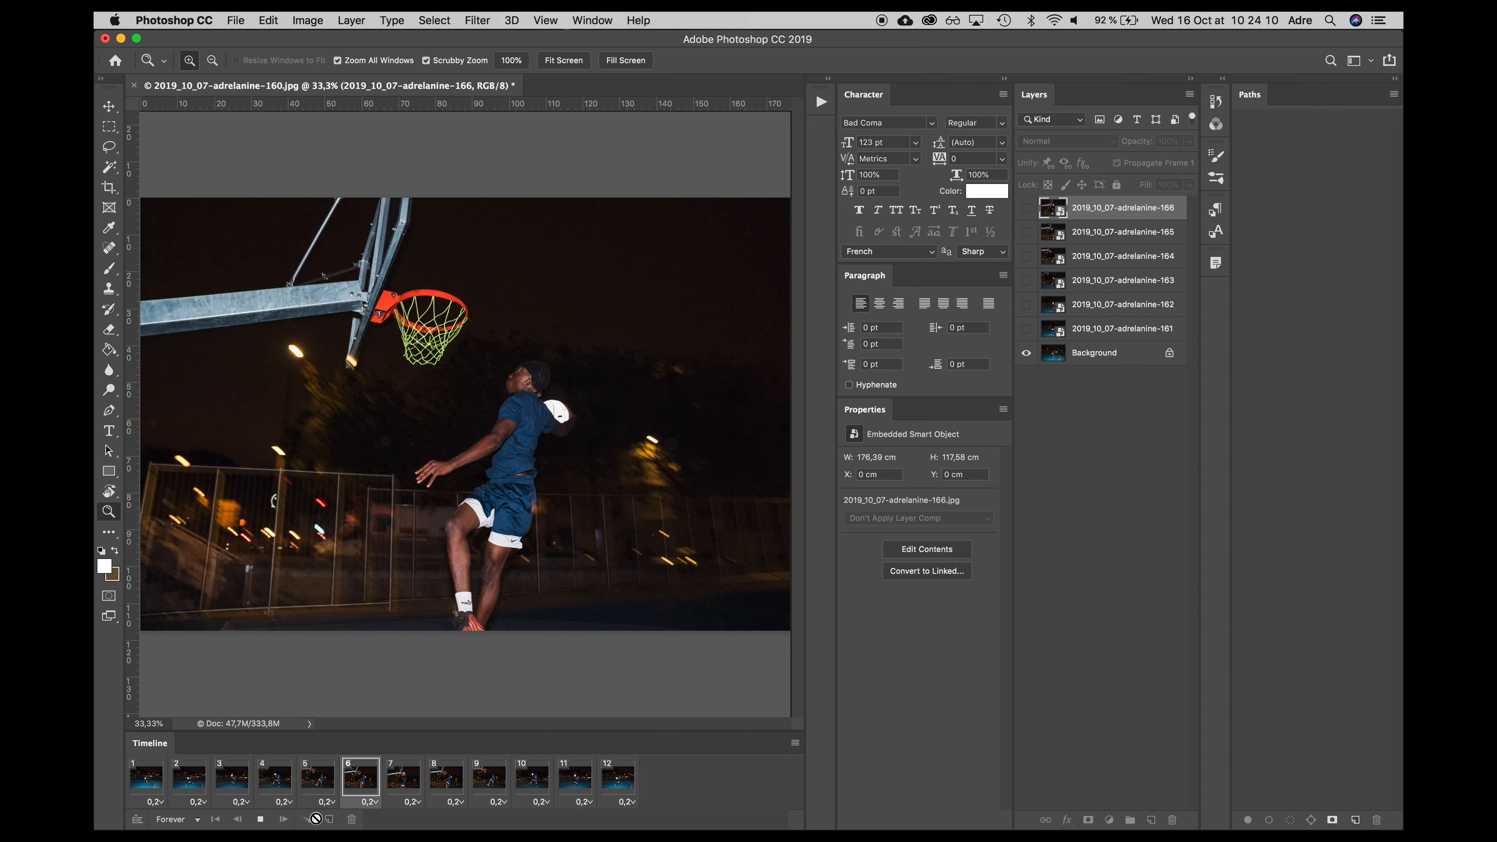
key(space)
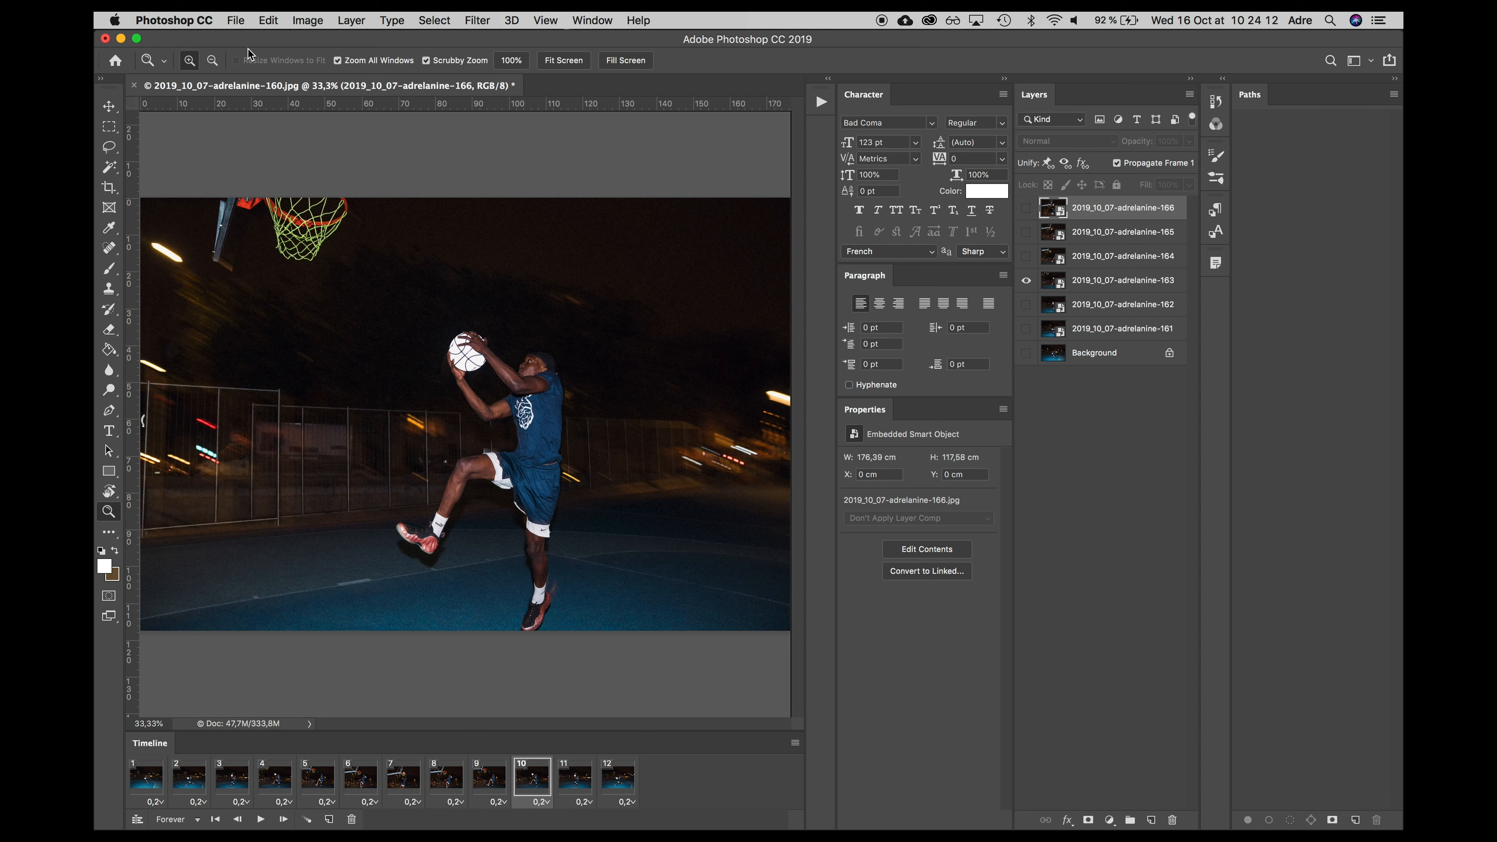
Open the Save for Web (Legacy) export for the animation and reposition its dialog
click(236, 19)
mouse_move(326, 220)
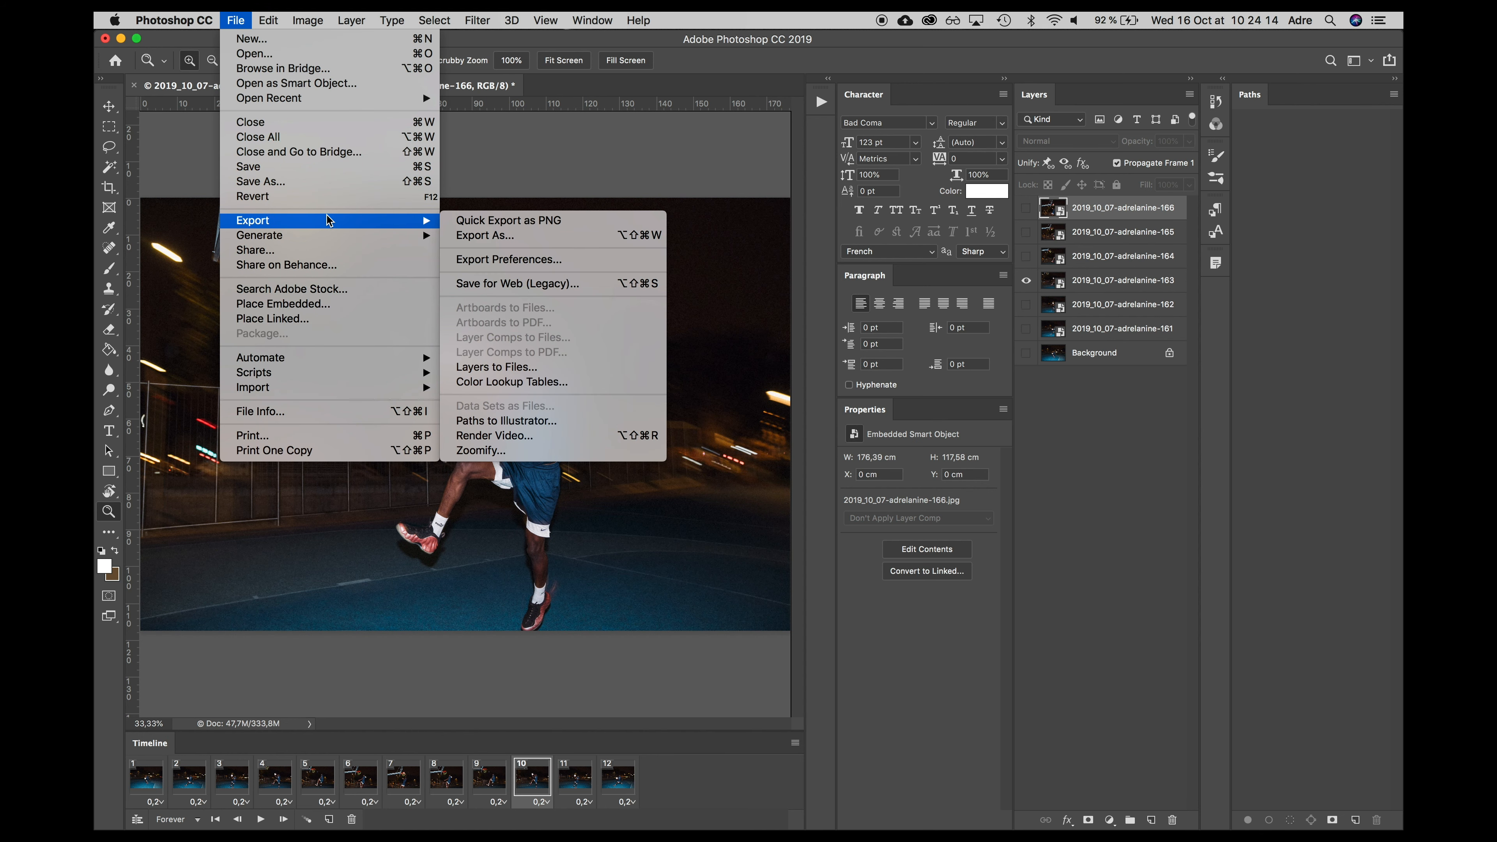
click(557, 284)
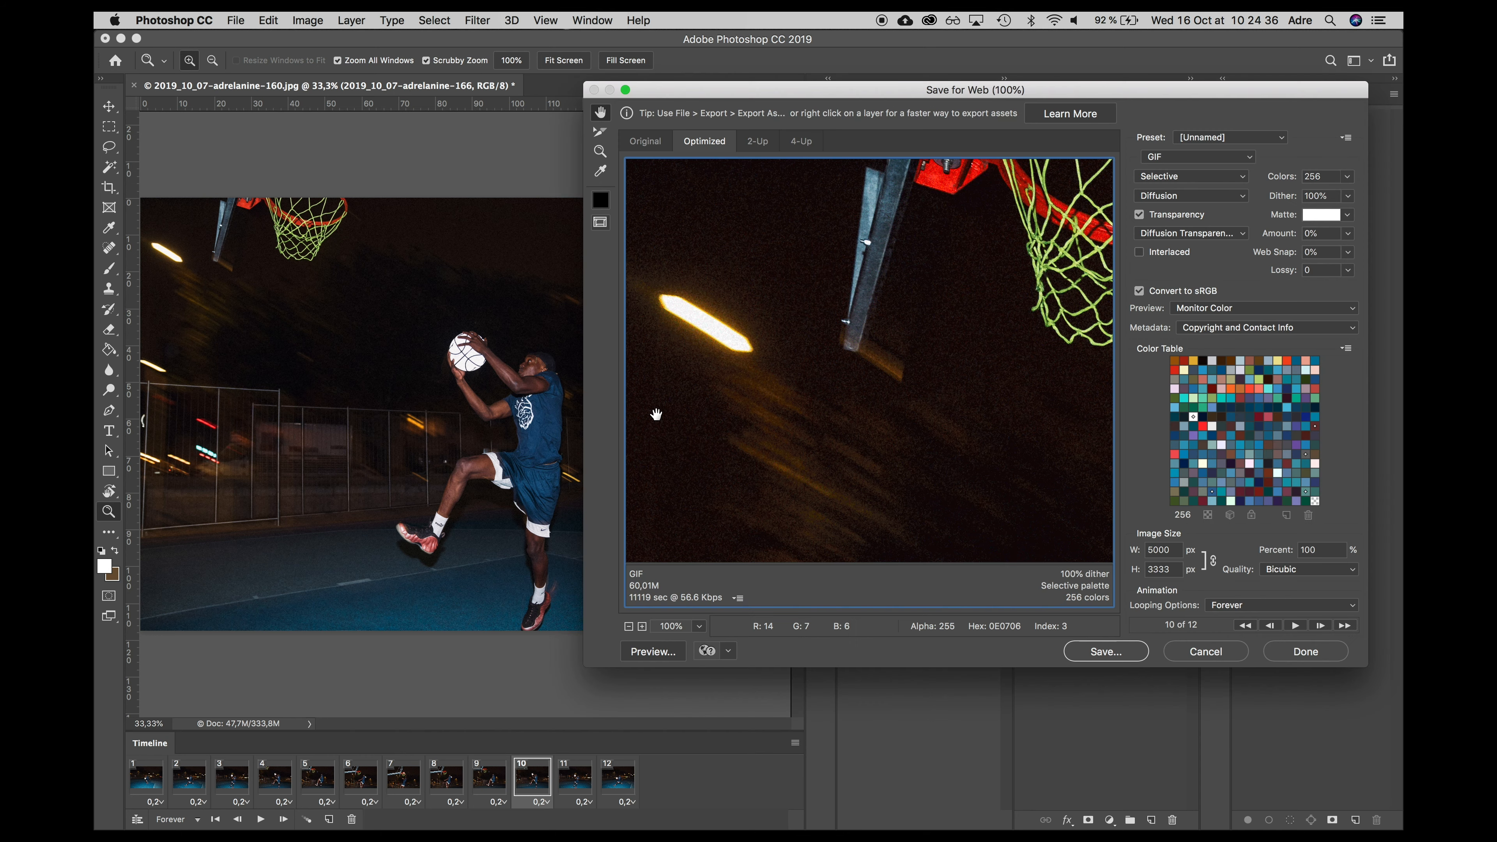
drag(941, 89, 747, 89)
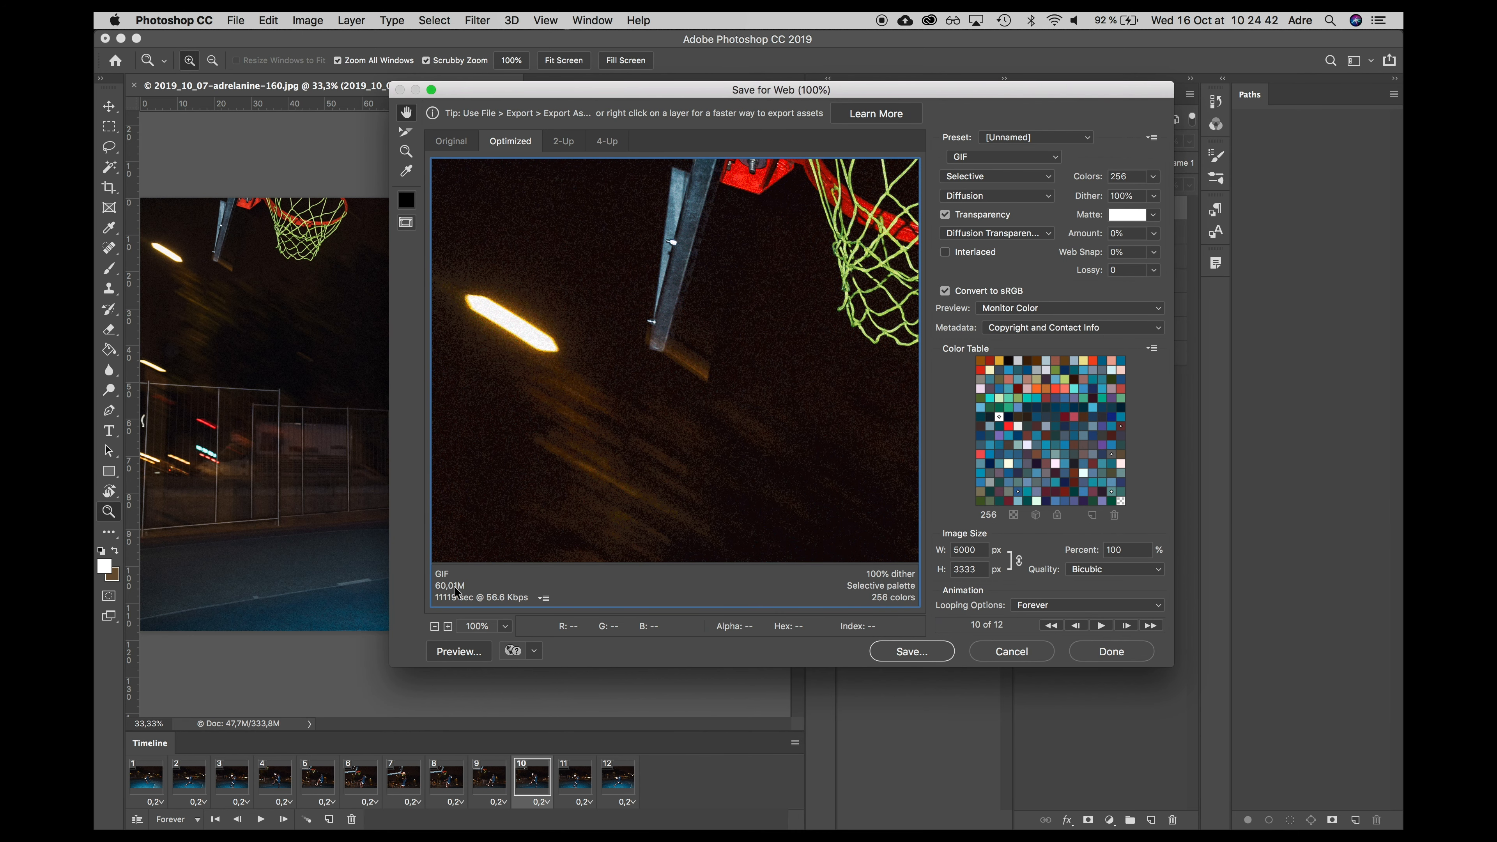
Fit the whole picture in the export preview at 25% and play the GIF animation there
click(429, 629)
click(429, 628)
click(429, 629)
click(429, 628)
click(447, 627)
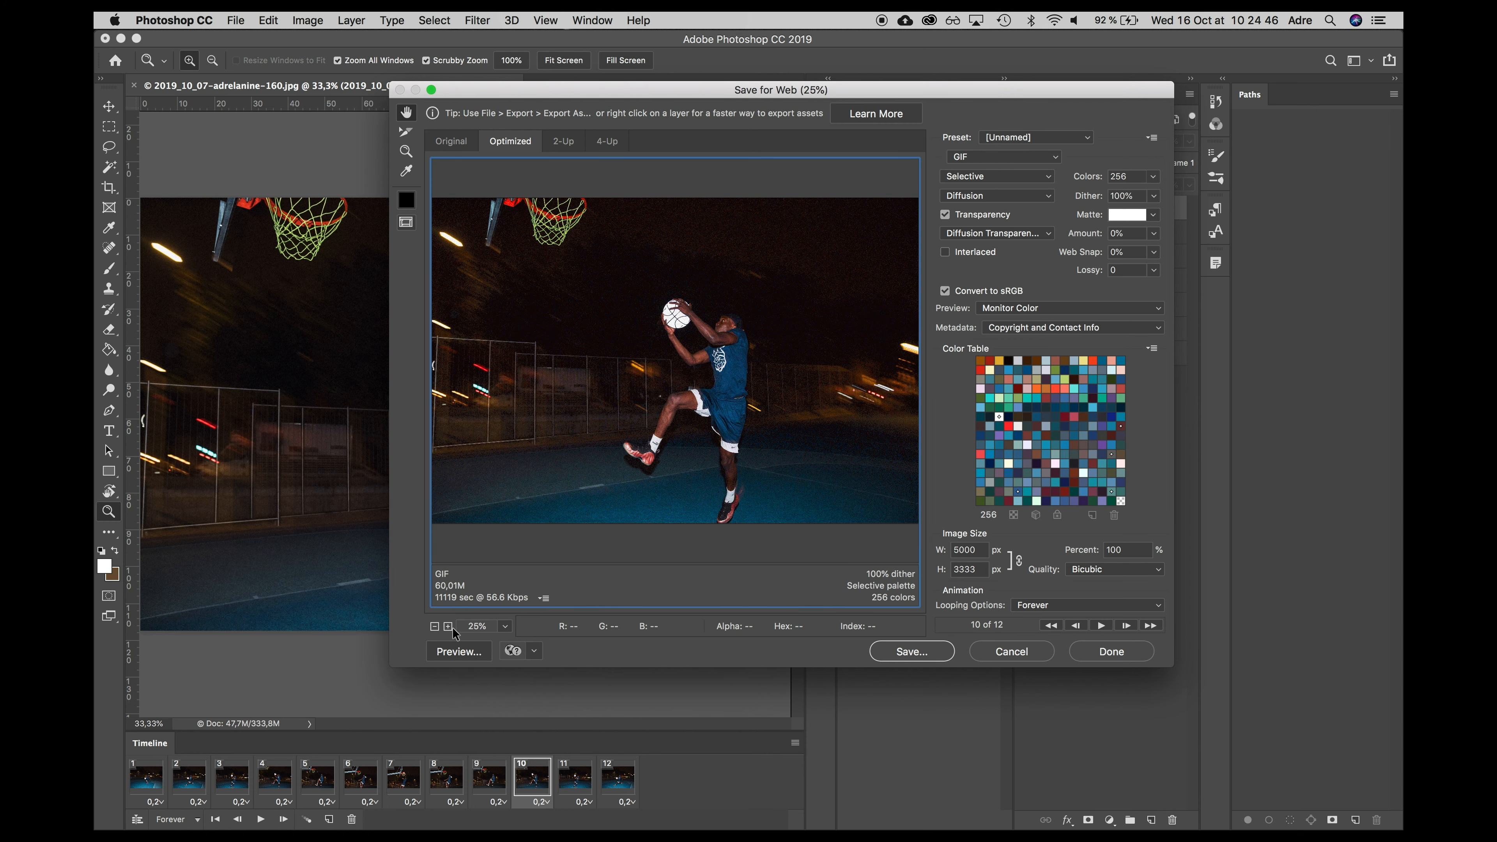
click(1101, 626)
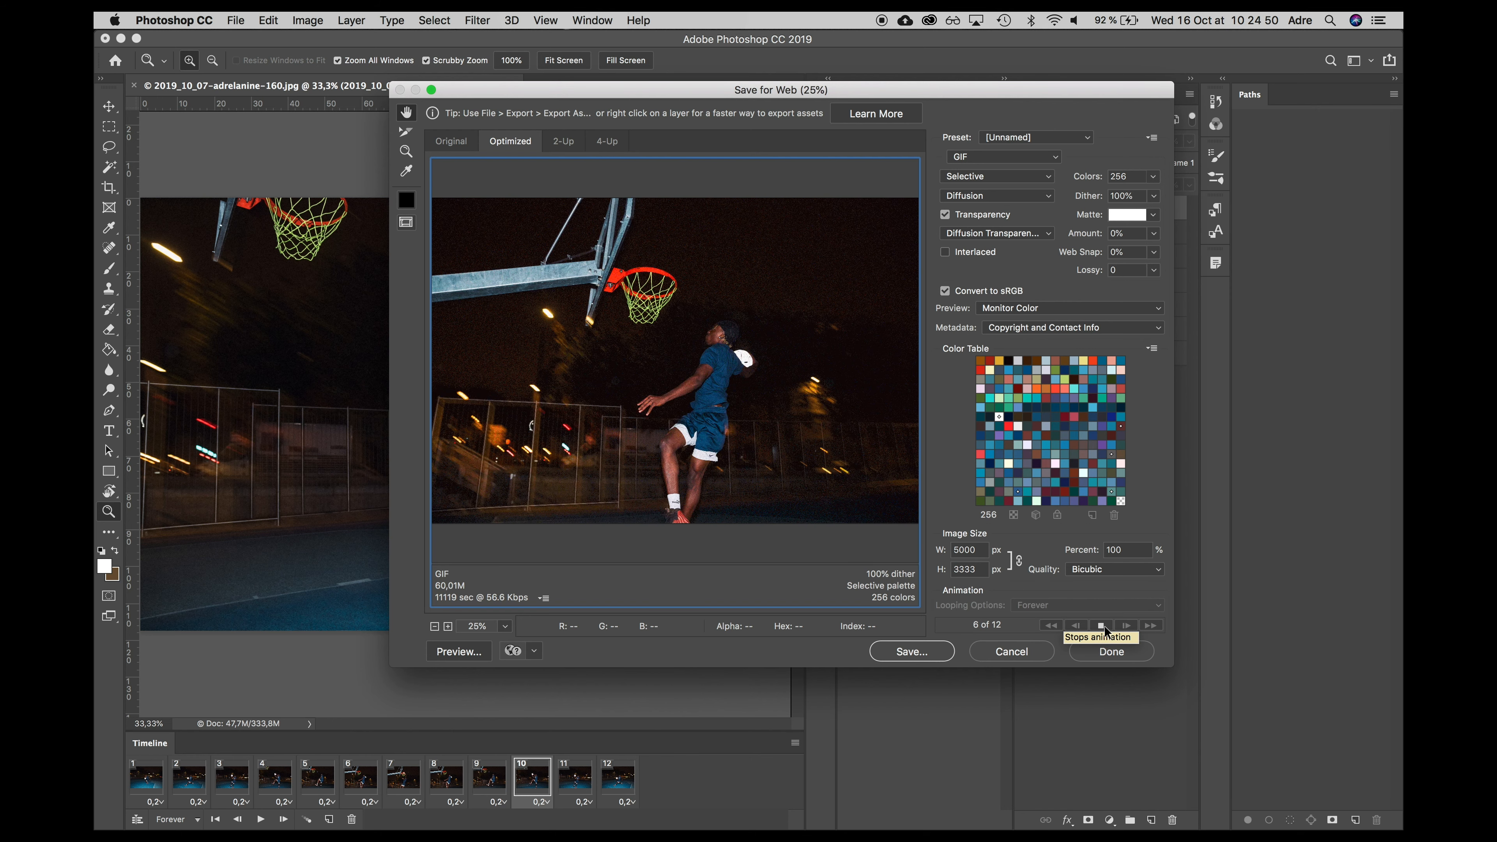
click(1102, 626)
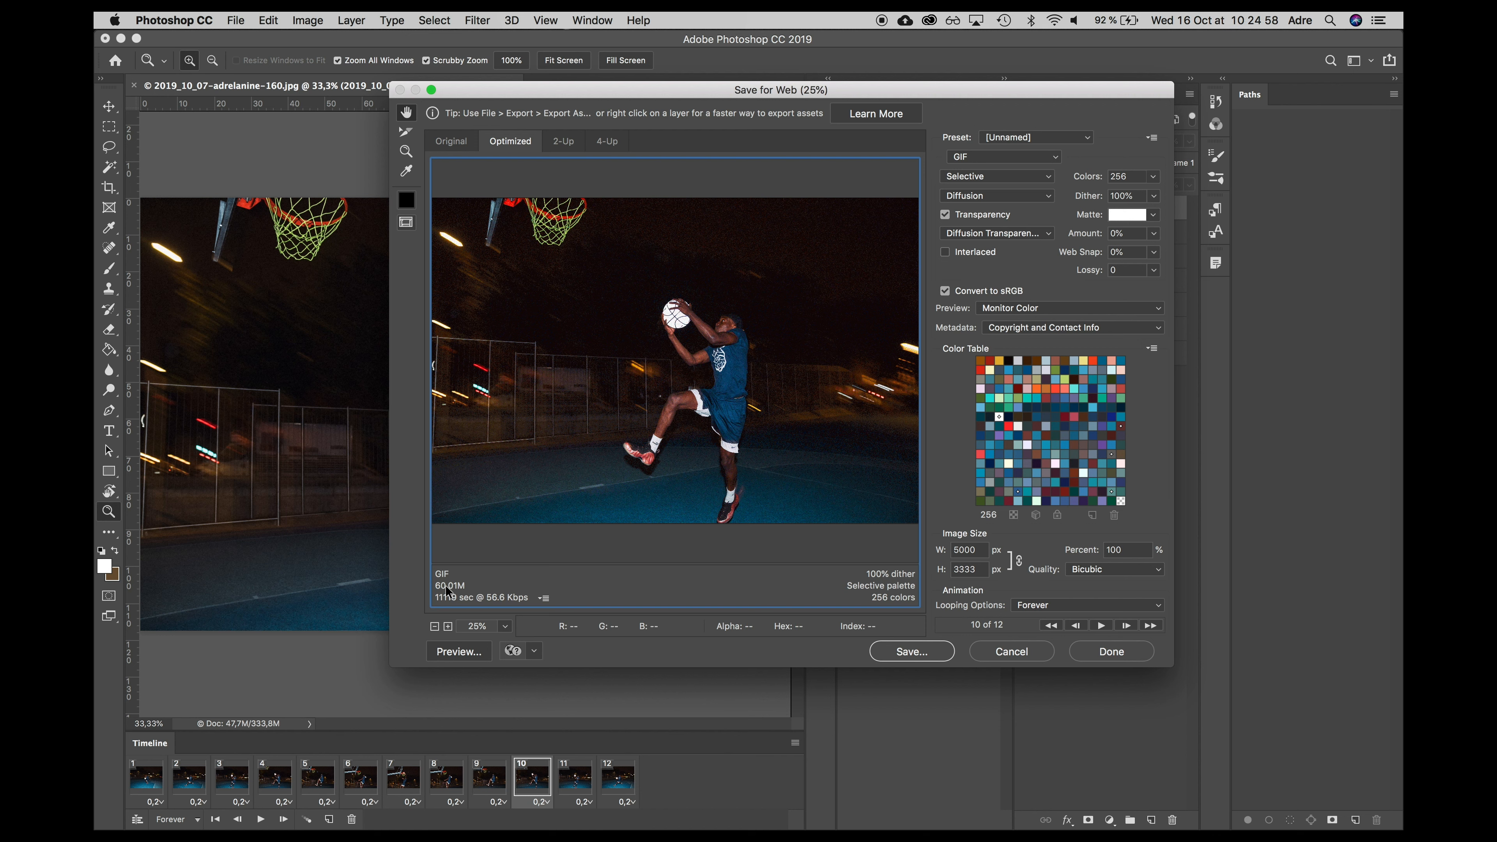
Set the exported GIF's image size to 1800 by 1200 px and enlarge the preview to 66.7%
click(978, 570)
text(1200)
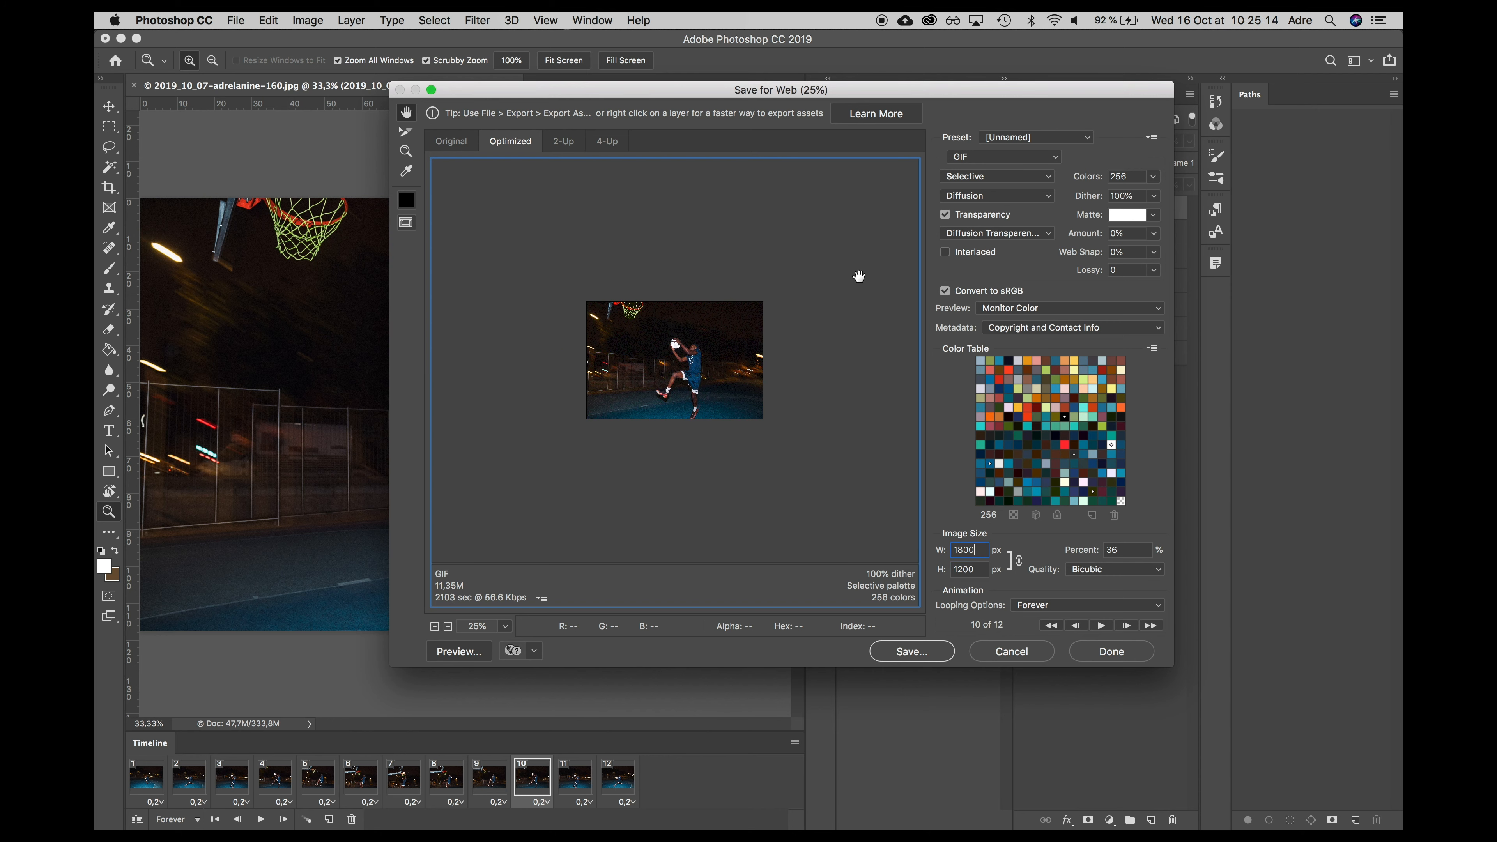
click(447, 627)
click(446, 627)
click(447, 627)
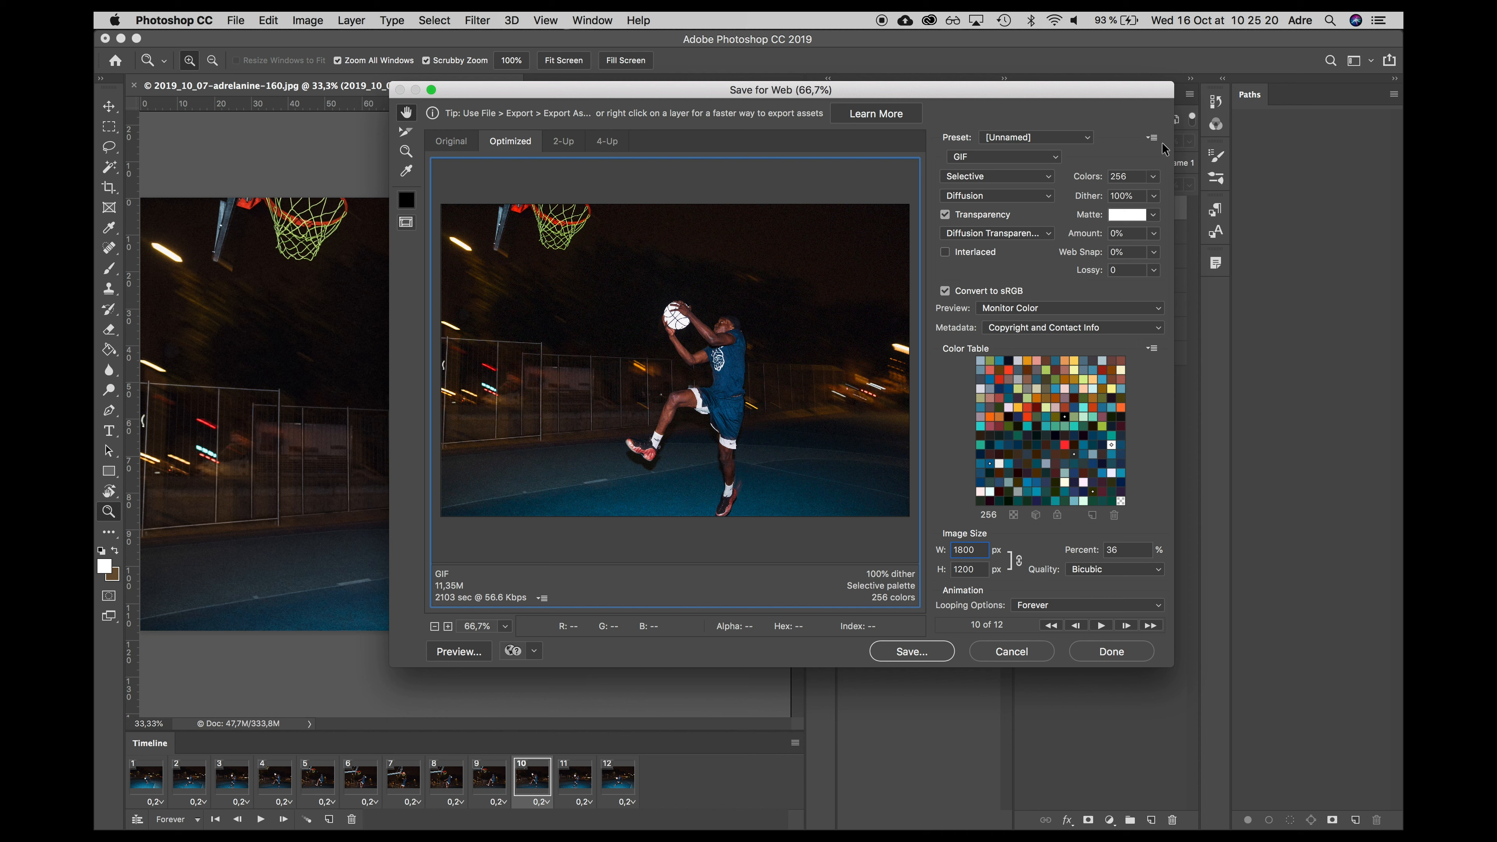
Try reducing the GIF palette to 16 colors and inspect the image quality at 200%
click(1152, 178)
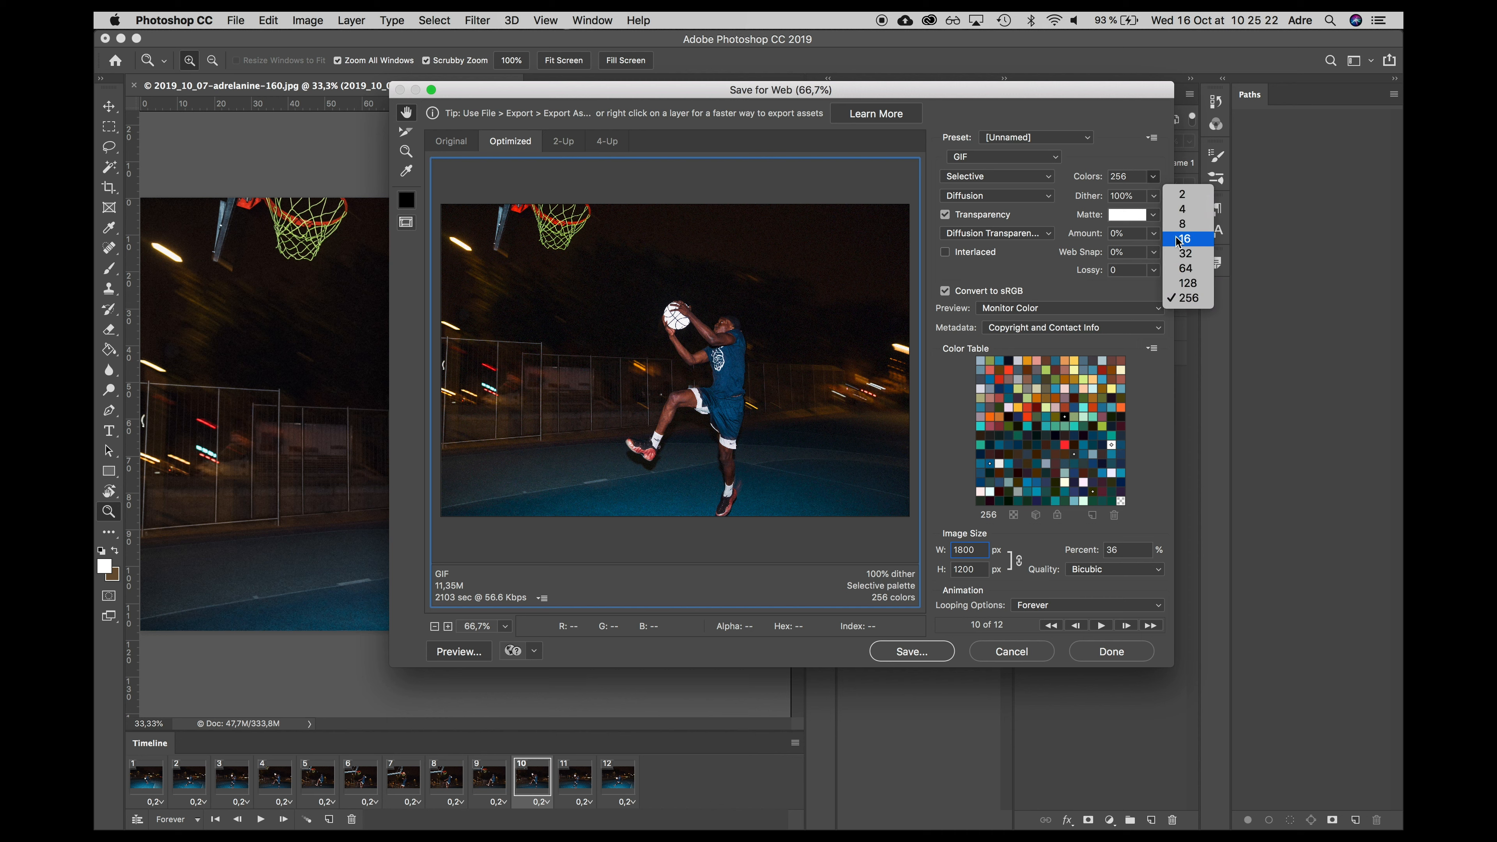
click(951, 381)
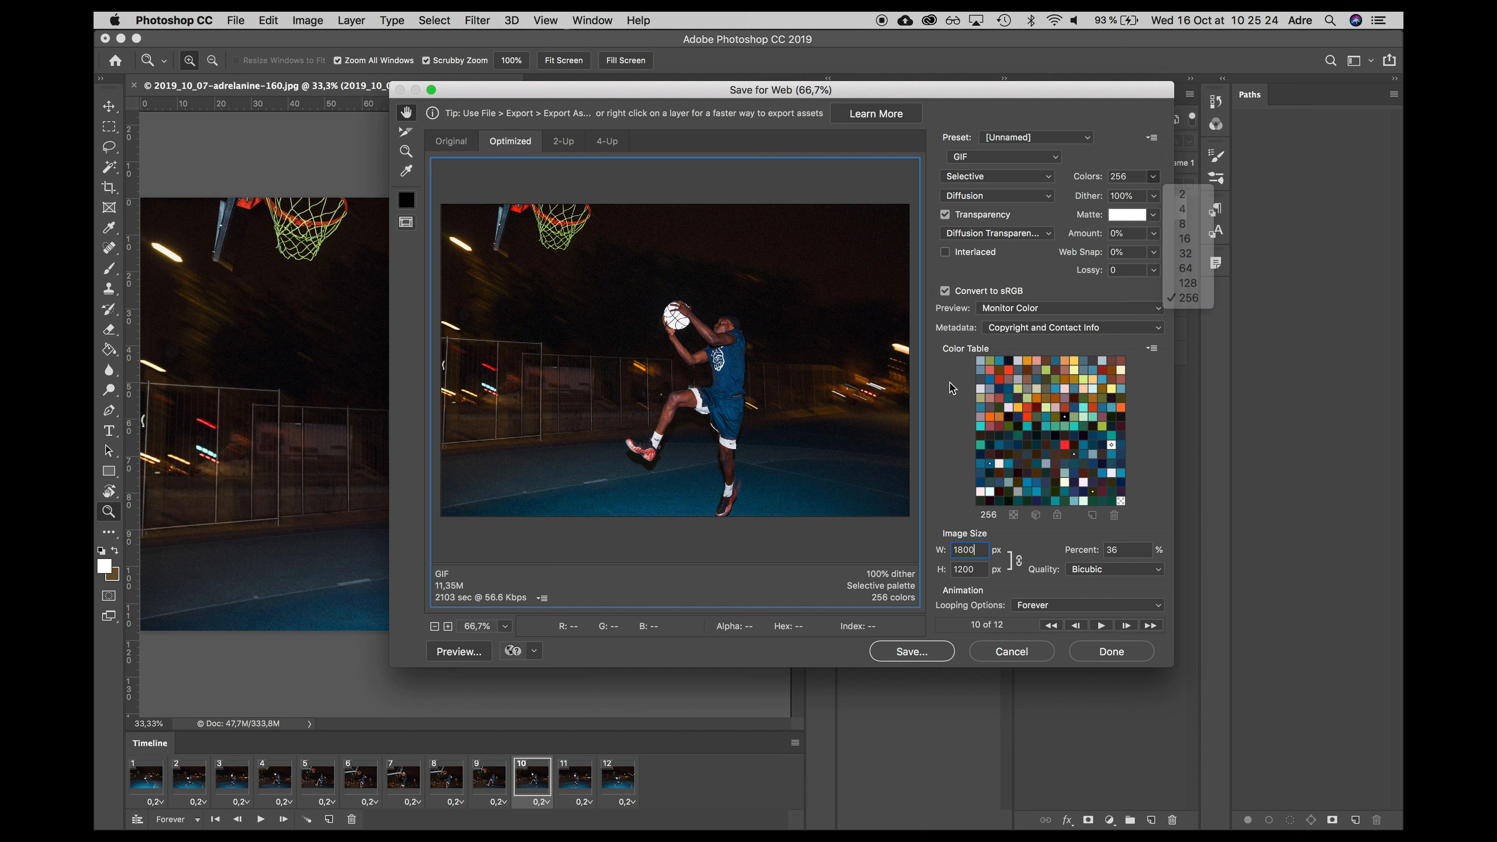
click(1153, 177)
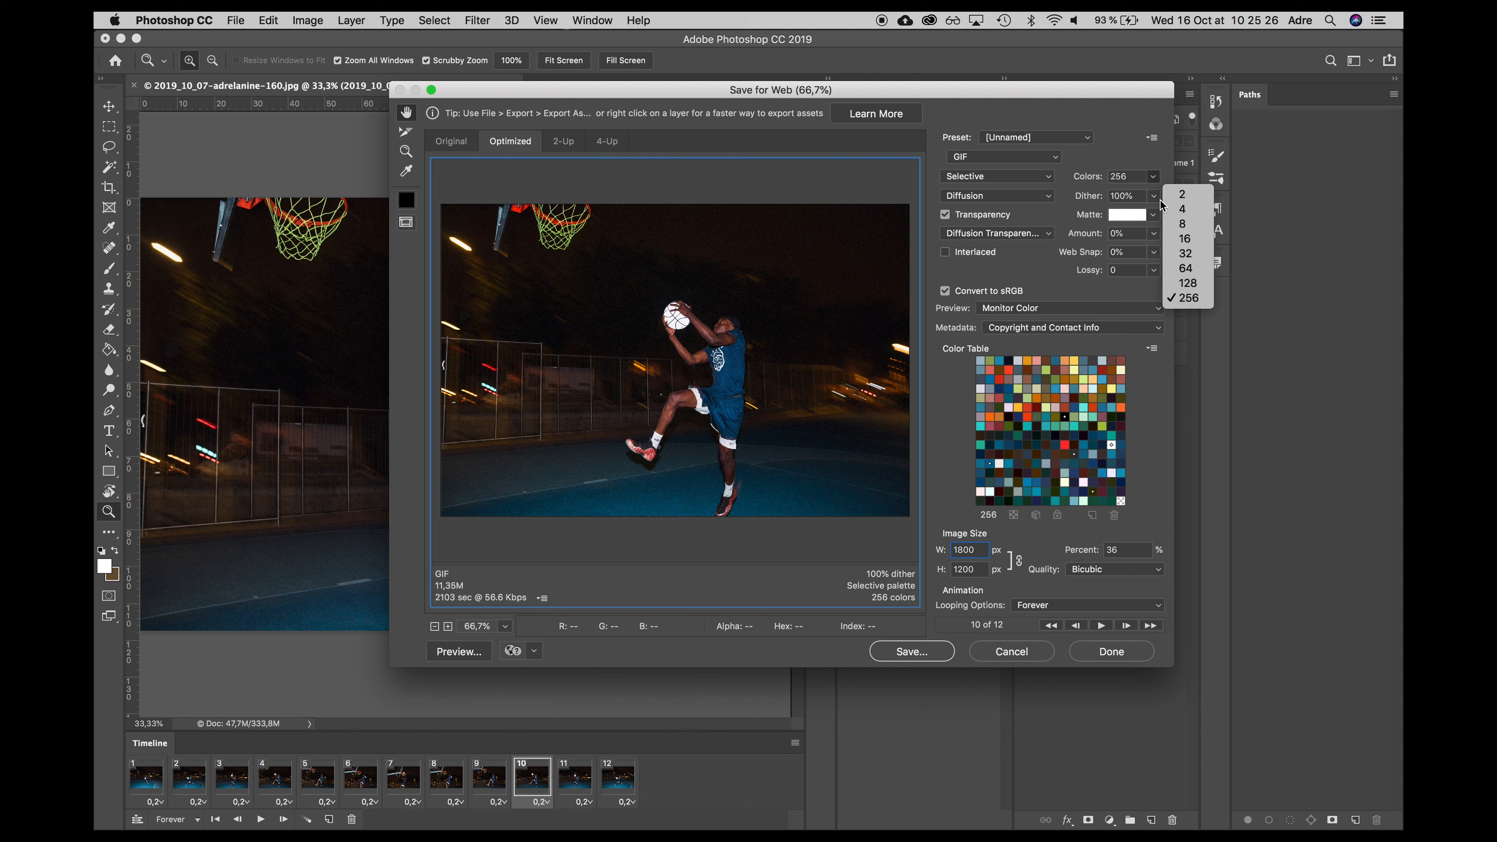
click(1185, 239)
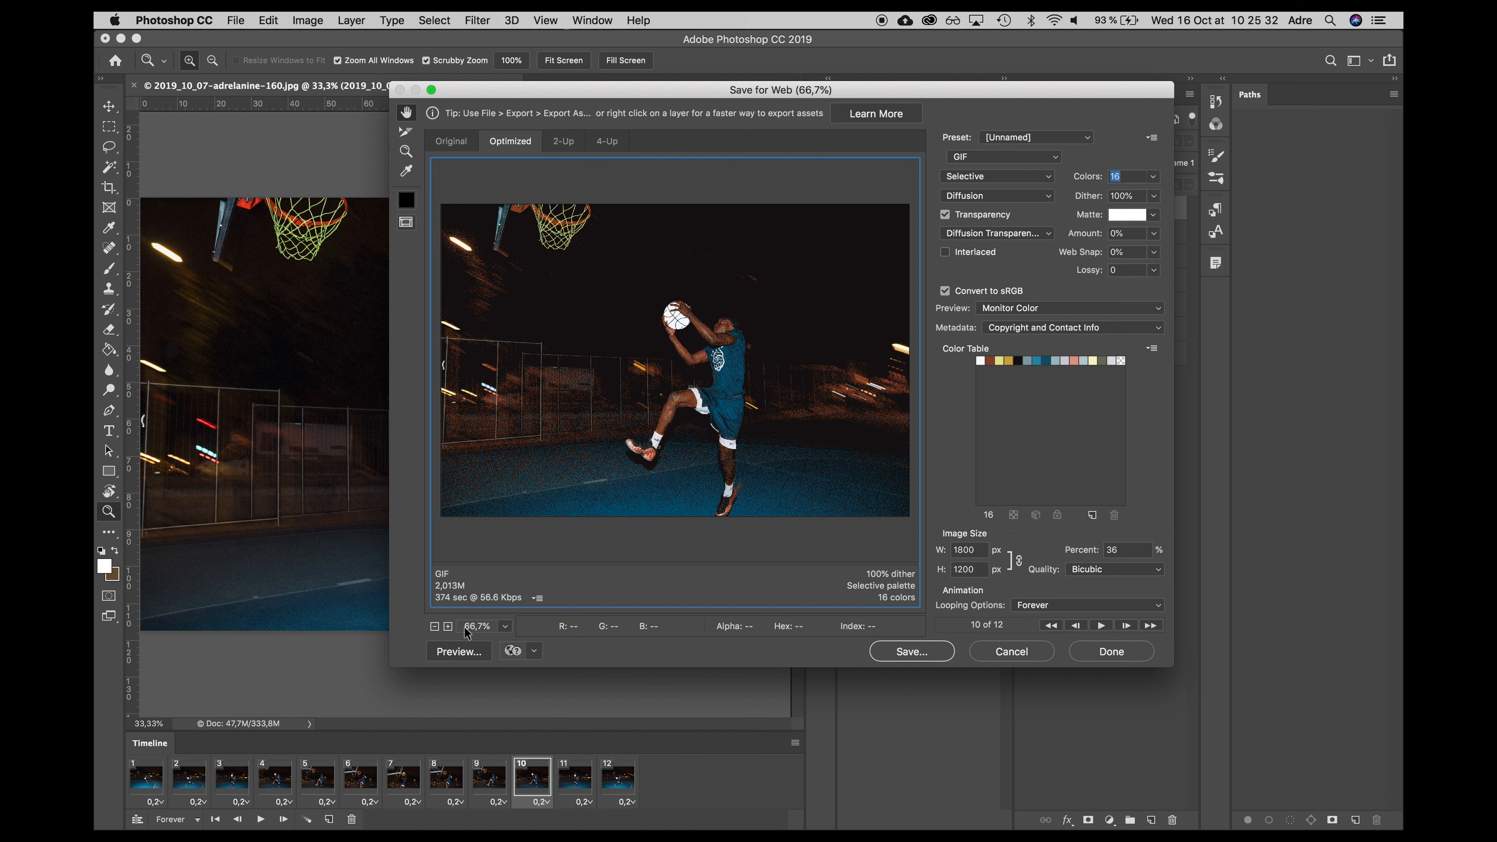
click(448, 626)
click(447, 626)
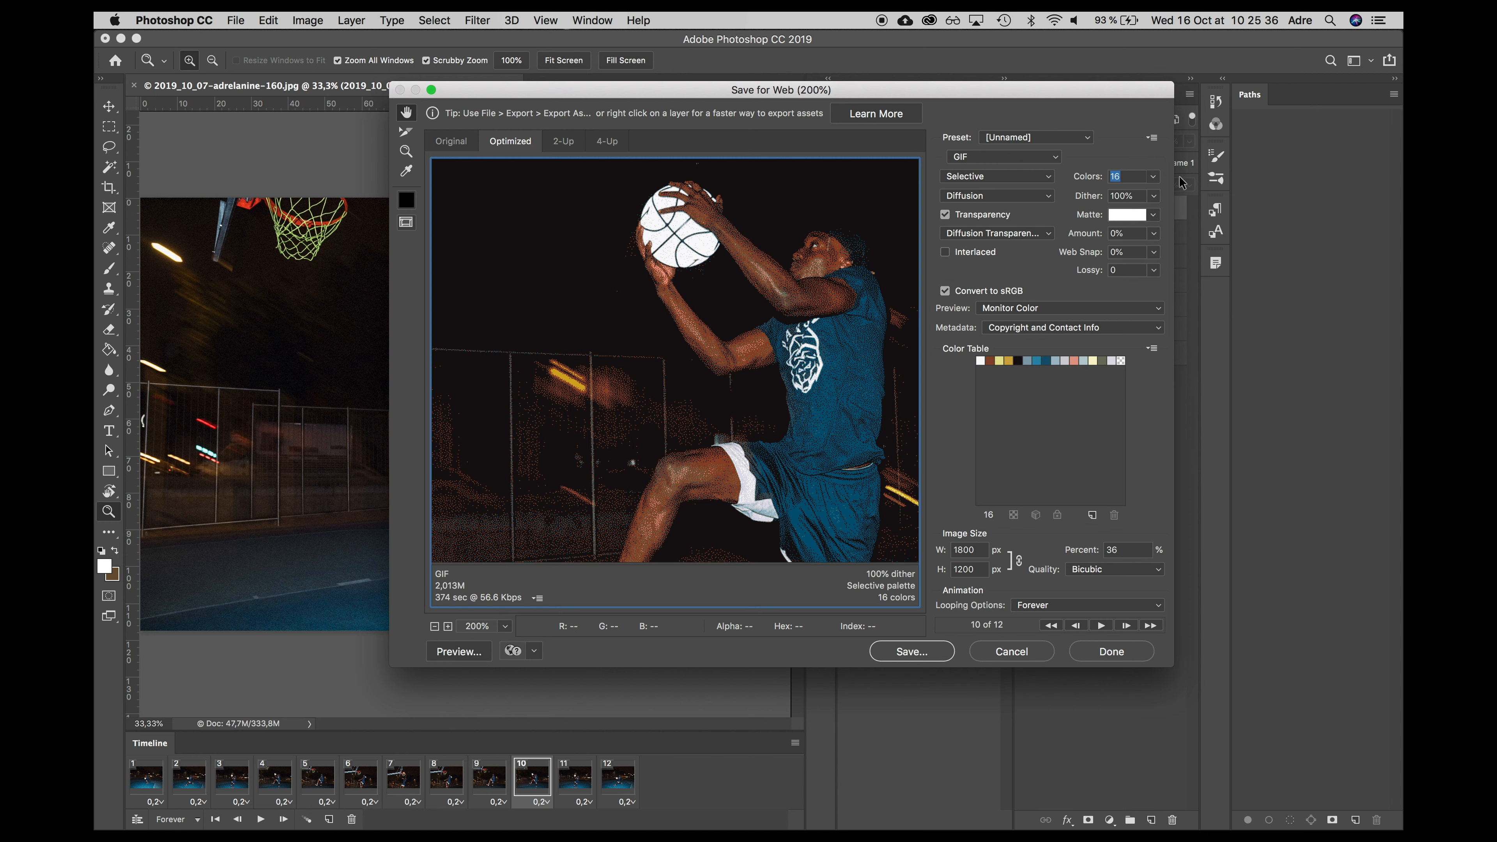
Try a 64-color palette, restore 256 colors and return the preview to 66.7%
click(1155, 177)
click(1178, 269)
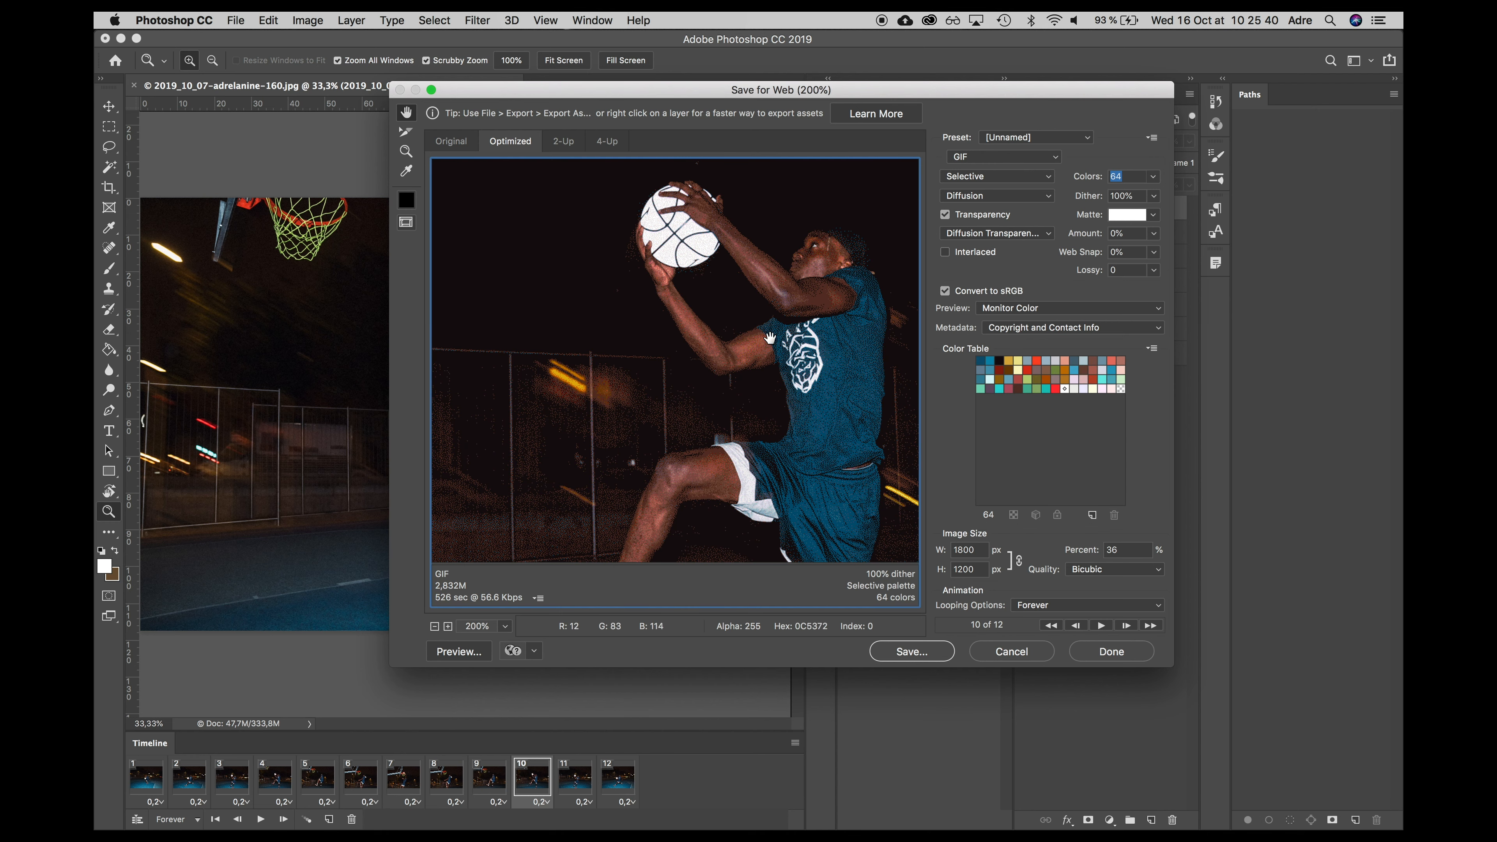
click(1153, 176)
click(1176, 298)
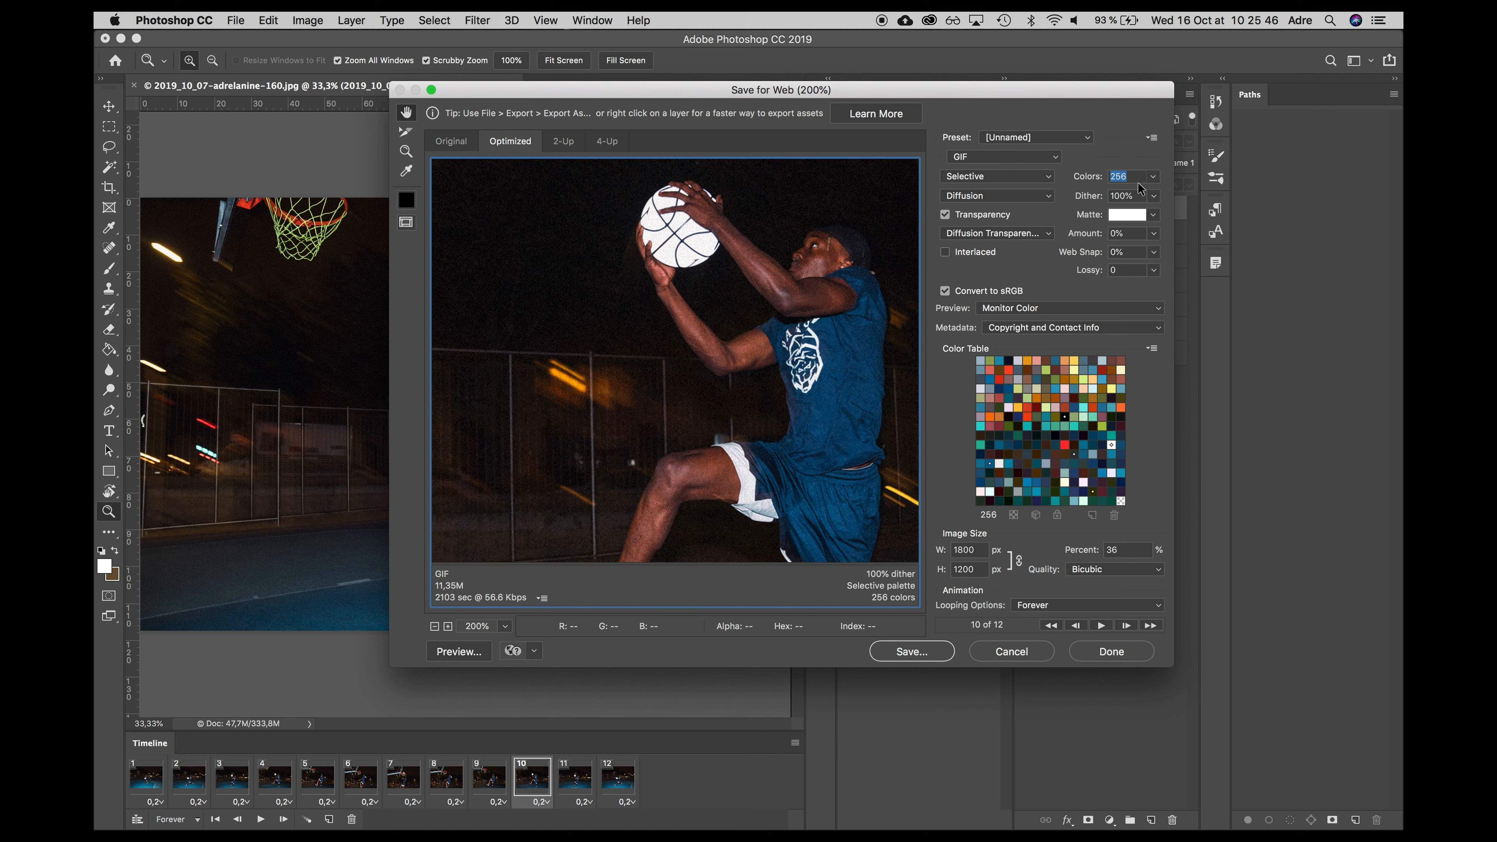
click(434, 626)
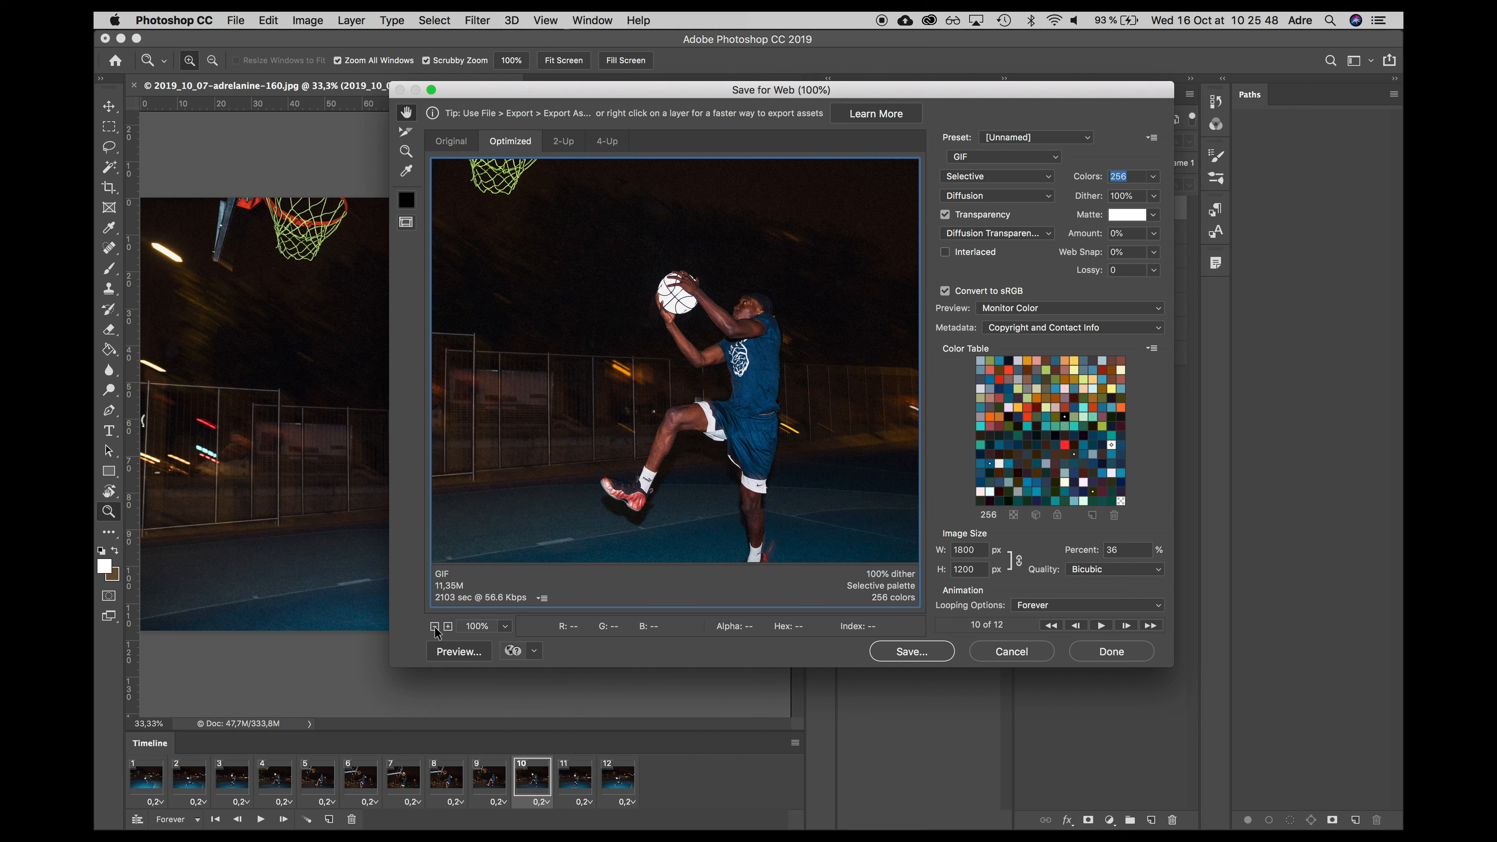
click(434, 627)
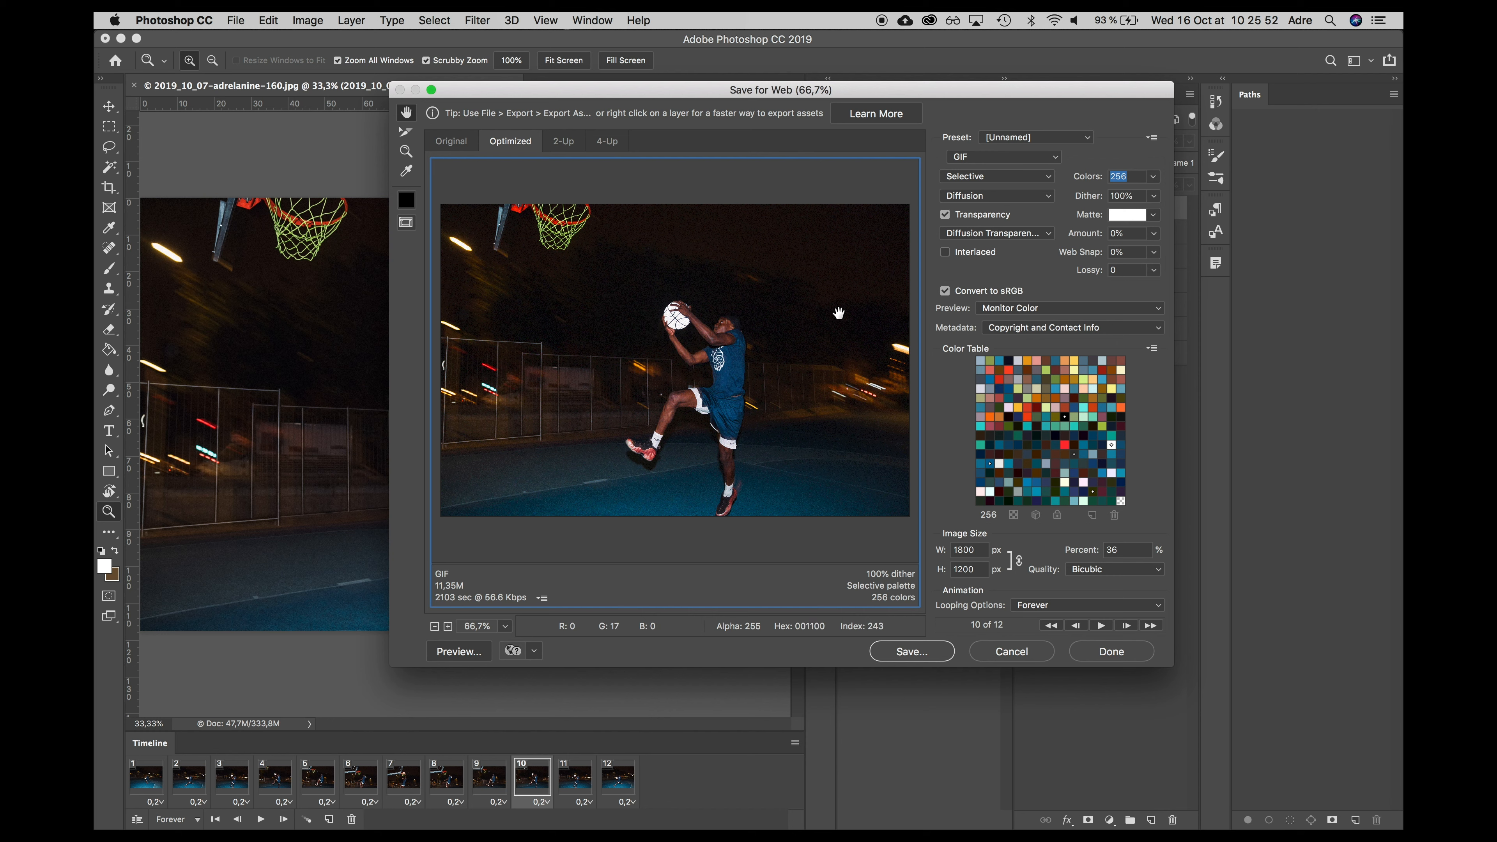
Save the optimized GIF to the Desktop as 2019_10_07-adrelanine-160.gif
click(912, 651)
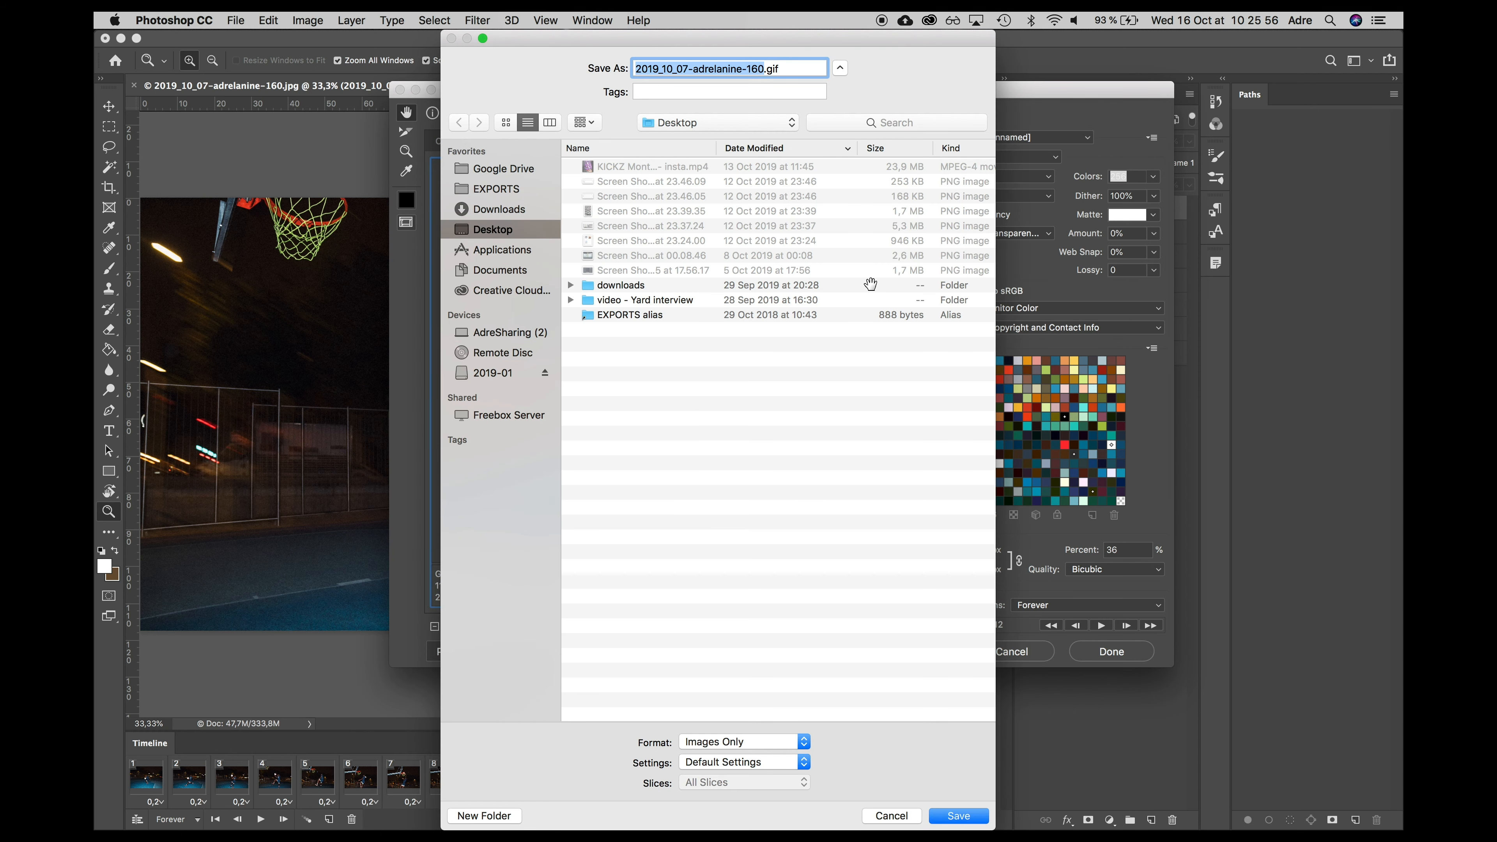
click(958, 816)
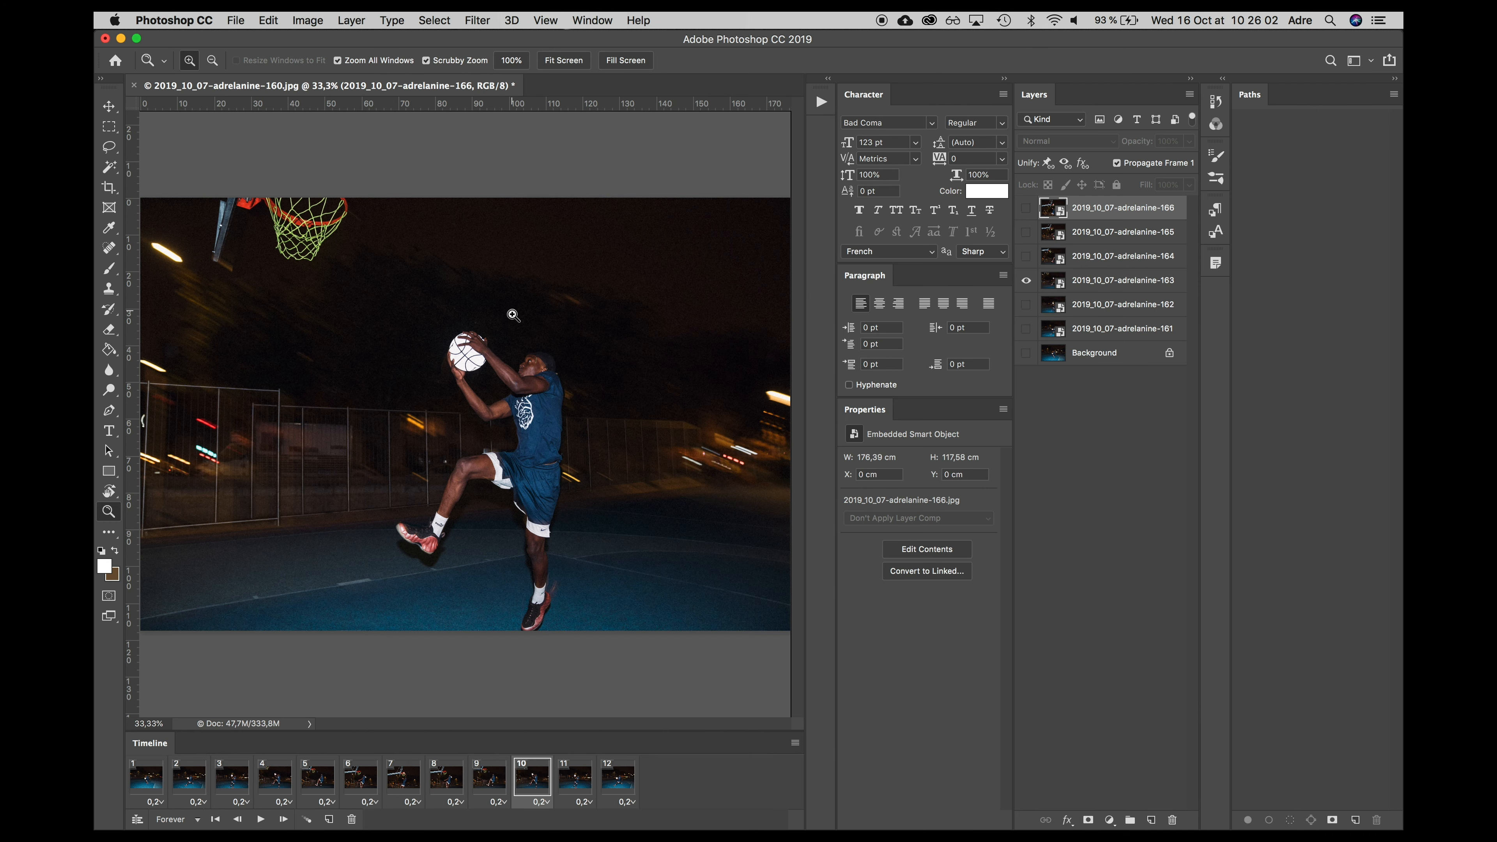
Select all twelve frames and duplicate them to the end of the animation
drag(526, 349, 500, 349)
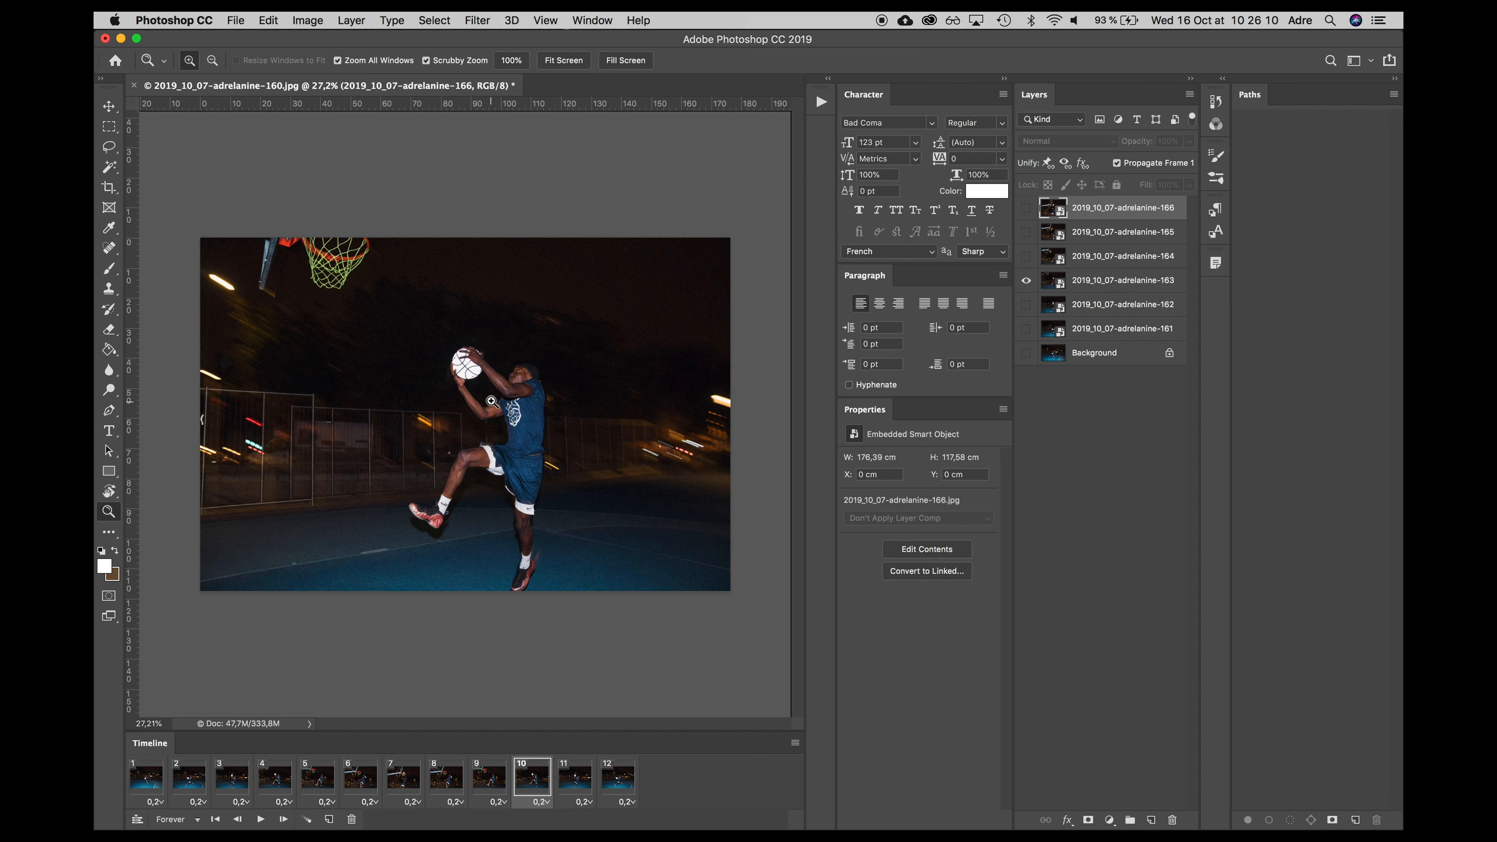
click(146, 775)
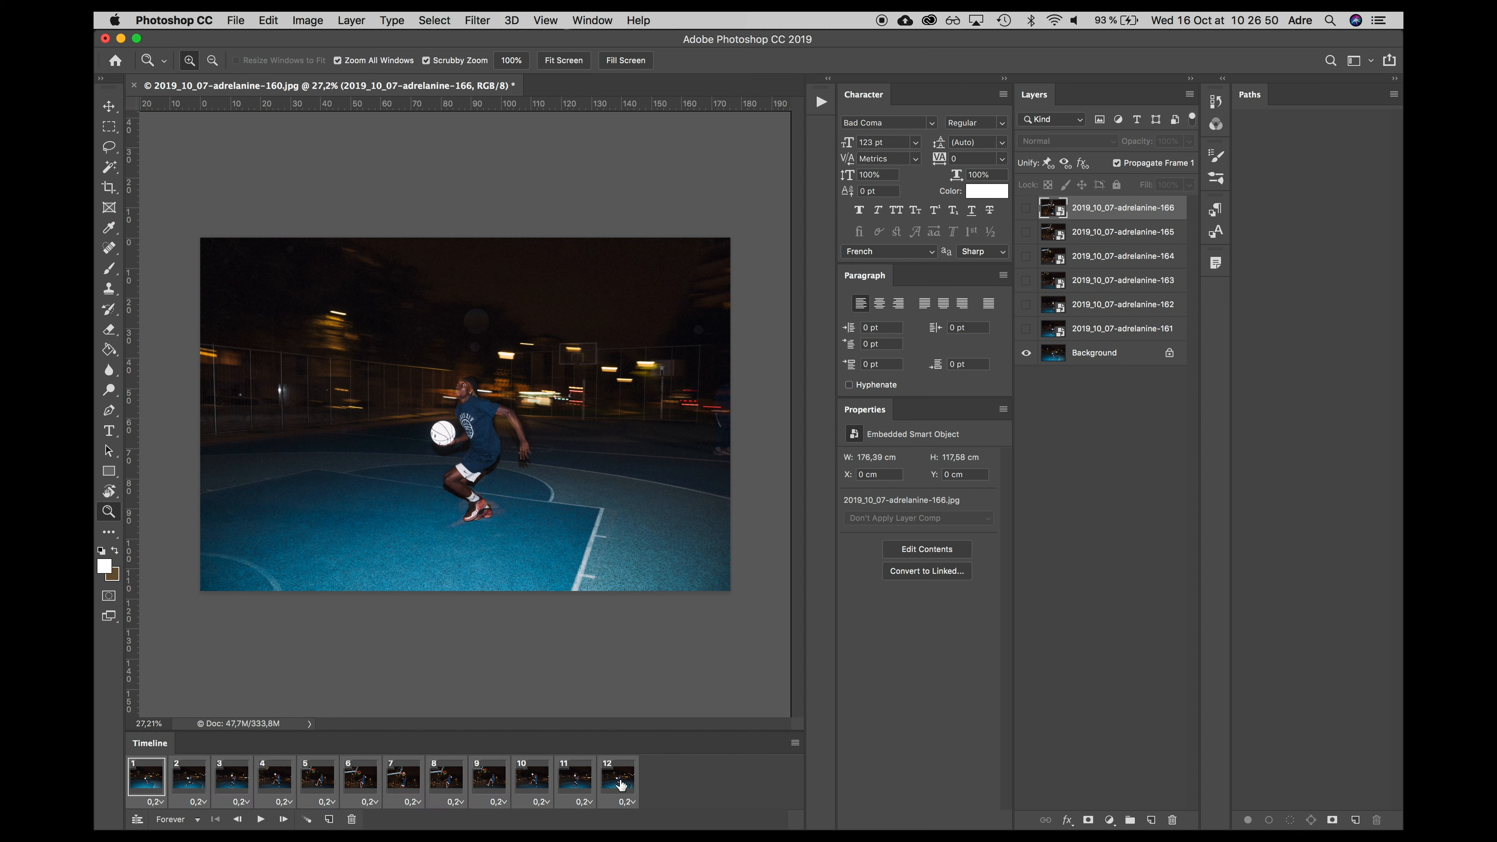
key(alt)
drag(404, 782, 628, 783)
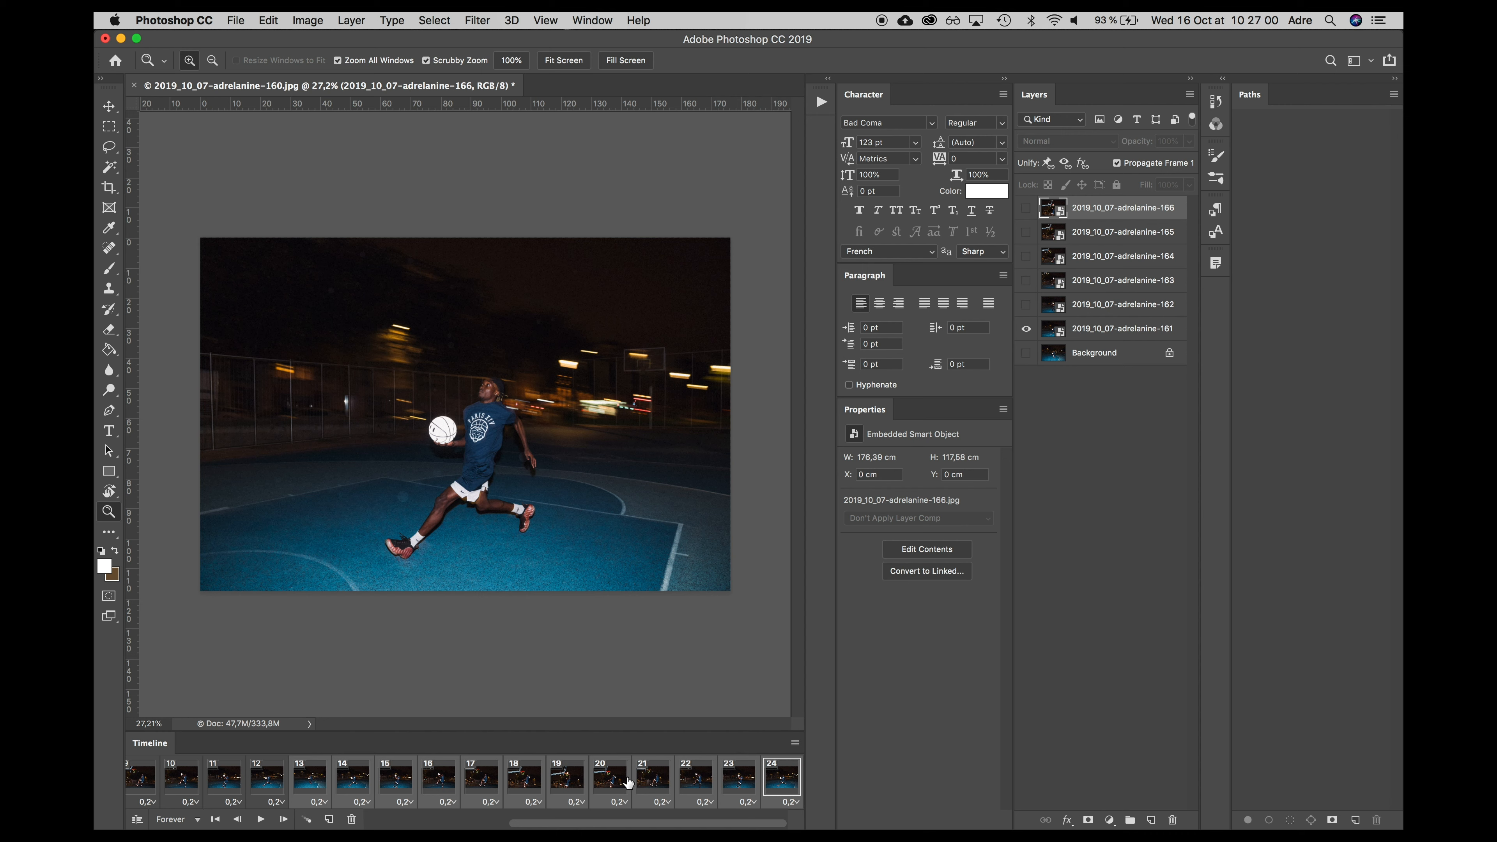
Undo the last frame duplication and delete frames 8 to 12 from the animation
key(super+z)
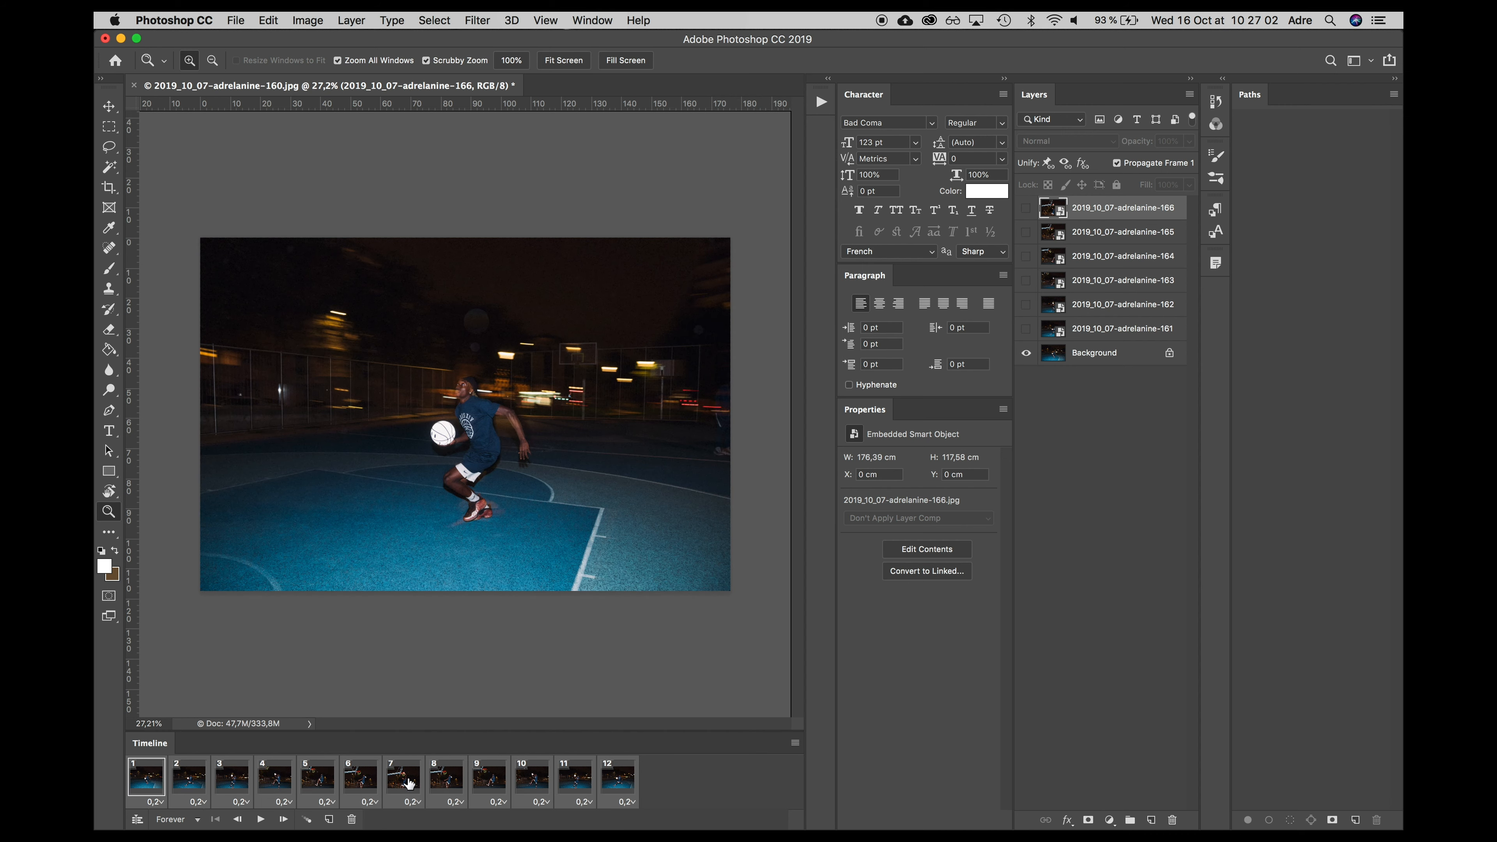
click(448, 784)
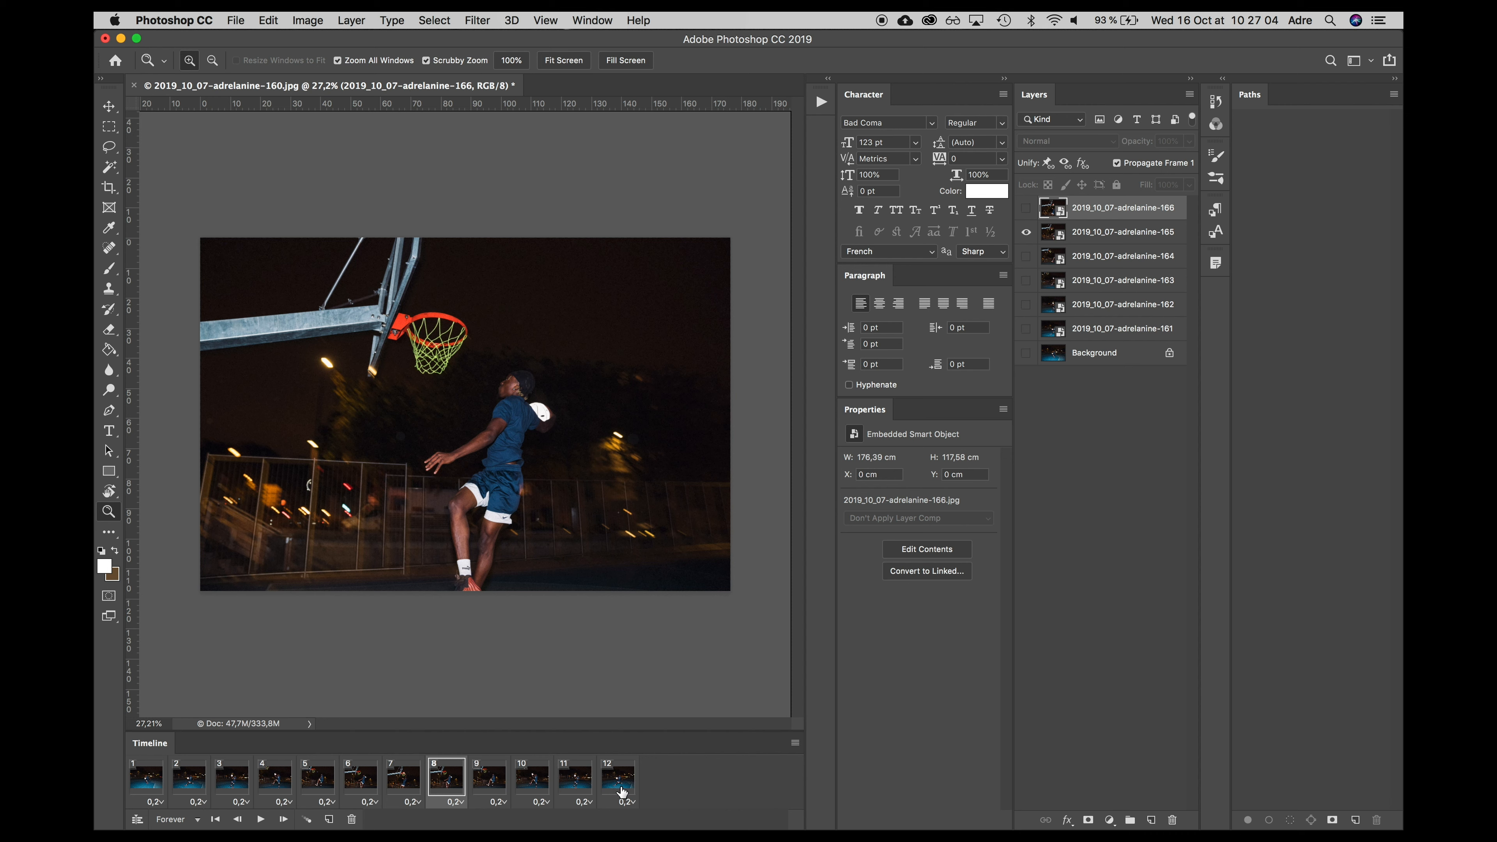
click(351, 819)
click(879, 297)
Set the delay of all seven frames to 0.1 seconds and preview the animation
shift+click(144, 784)
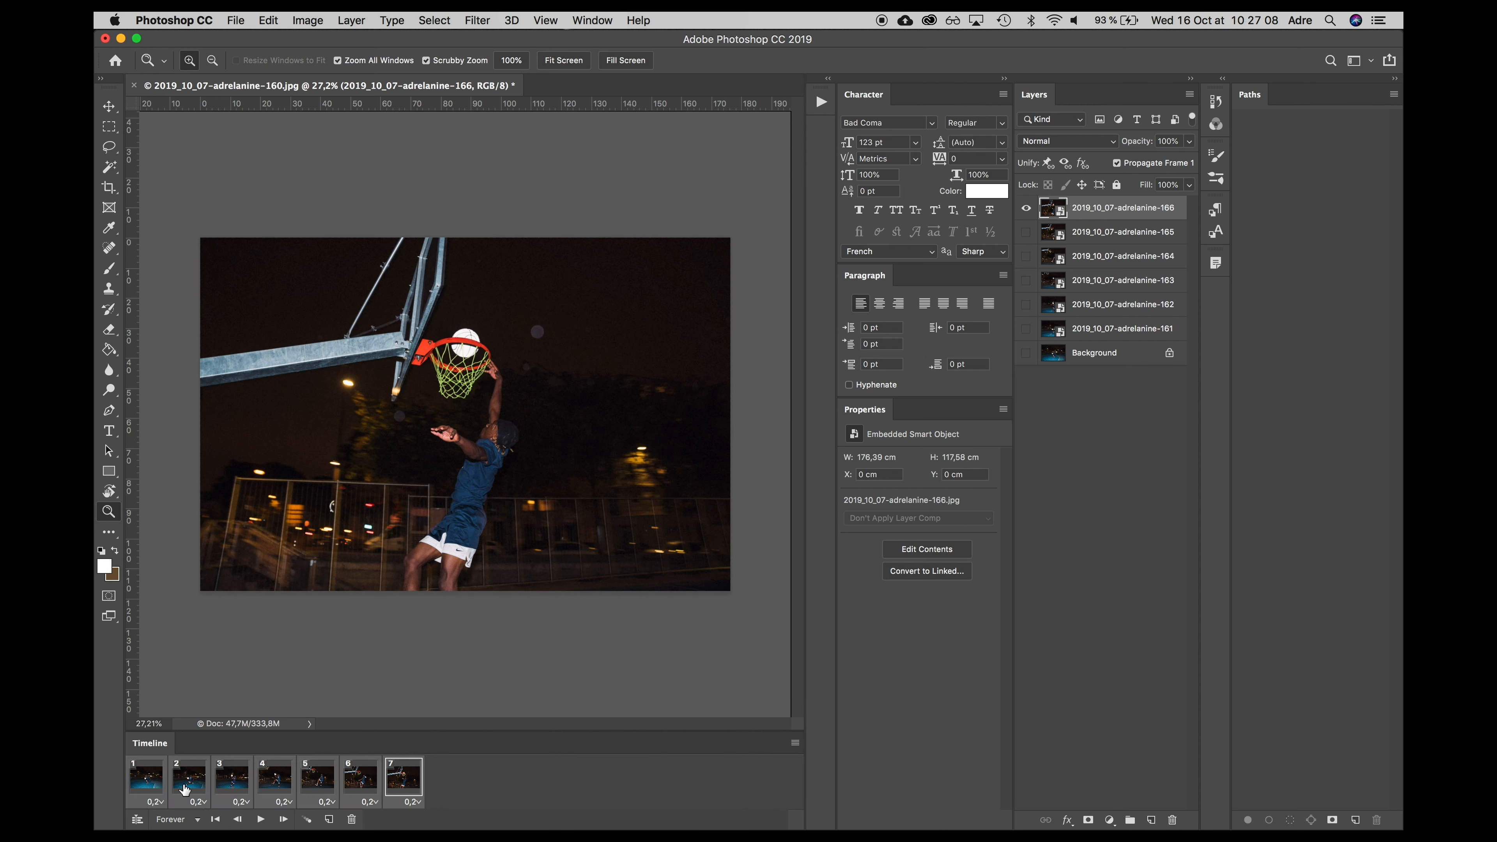
click(197, 802)
click(211, 689)
click(260, 819)
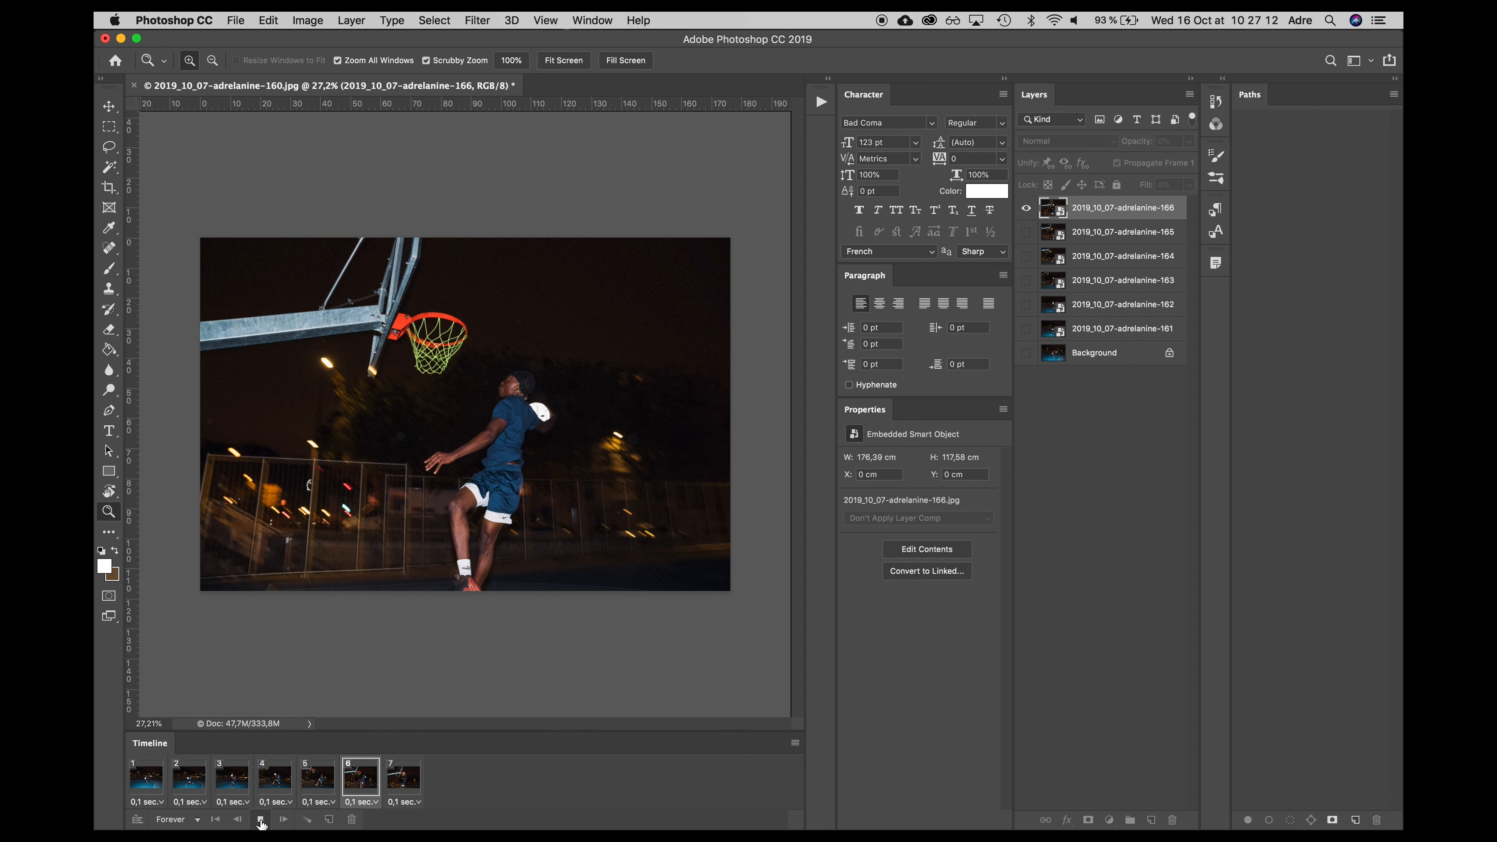
click(260, 819)
Select all seven frames and duplicate the sequence to the end of the animation four times, making 35 frames
click(140, 779)
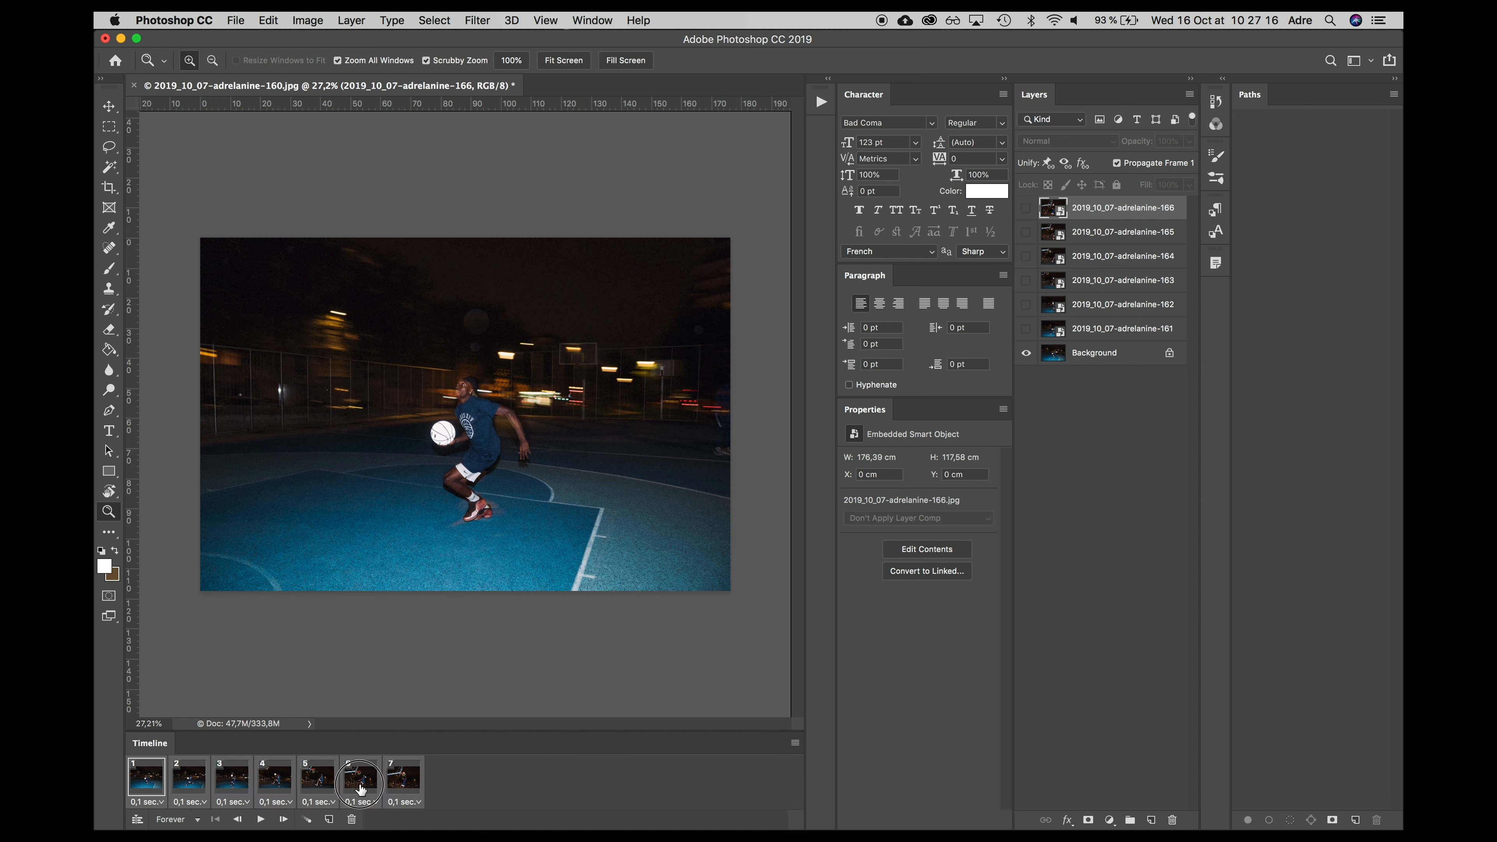
key(alt)
drag(318, 779, 431, 783)
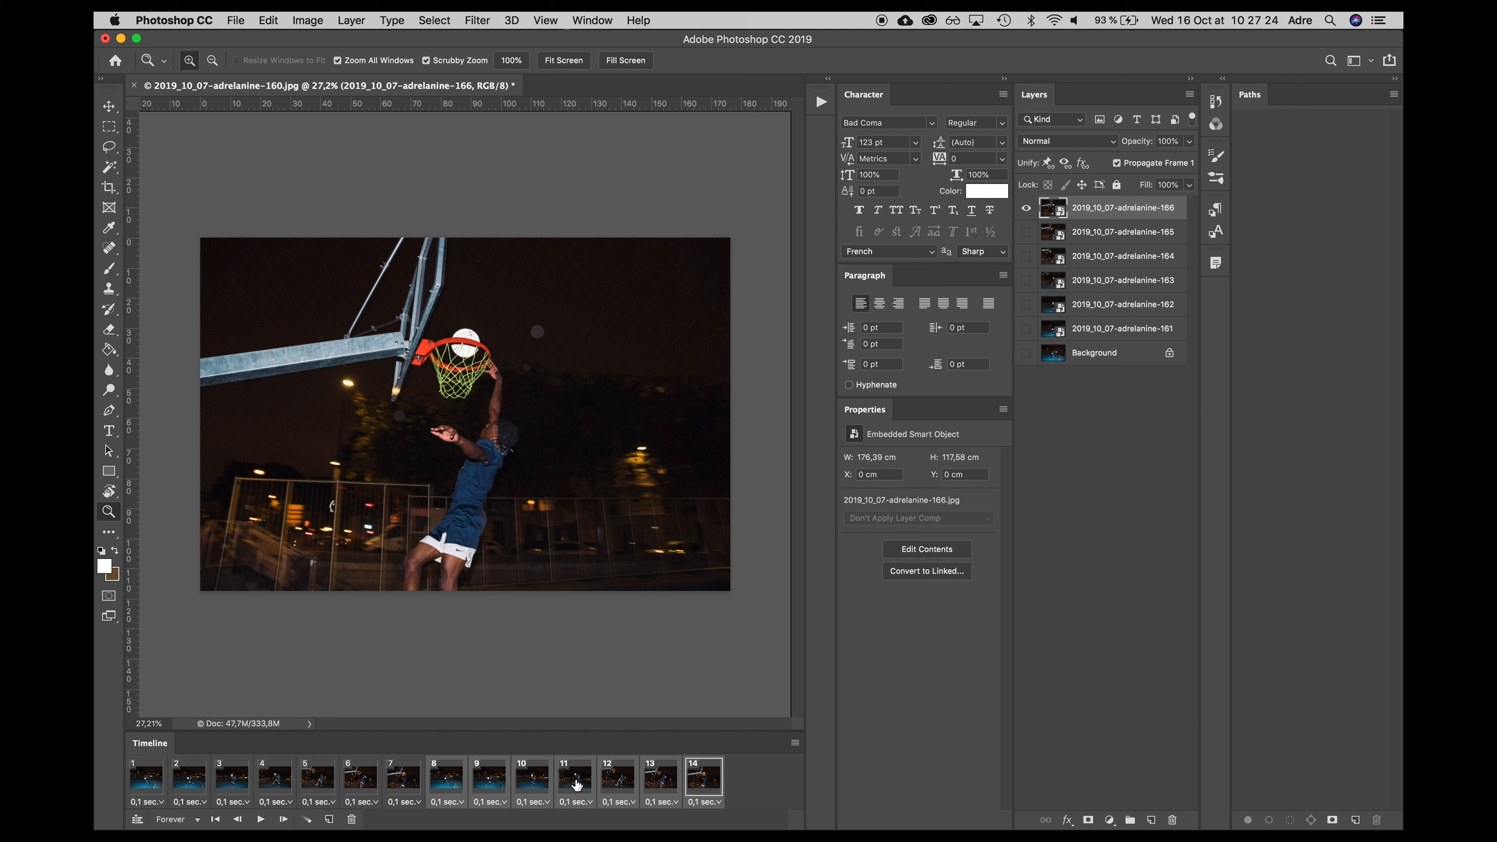
drag(577, 784, 715, 783)
click(700, 786)
drag(700, 785, 794, 786)
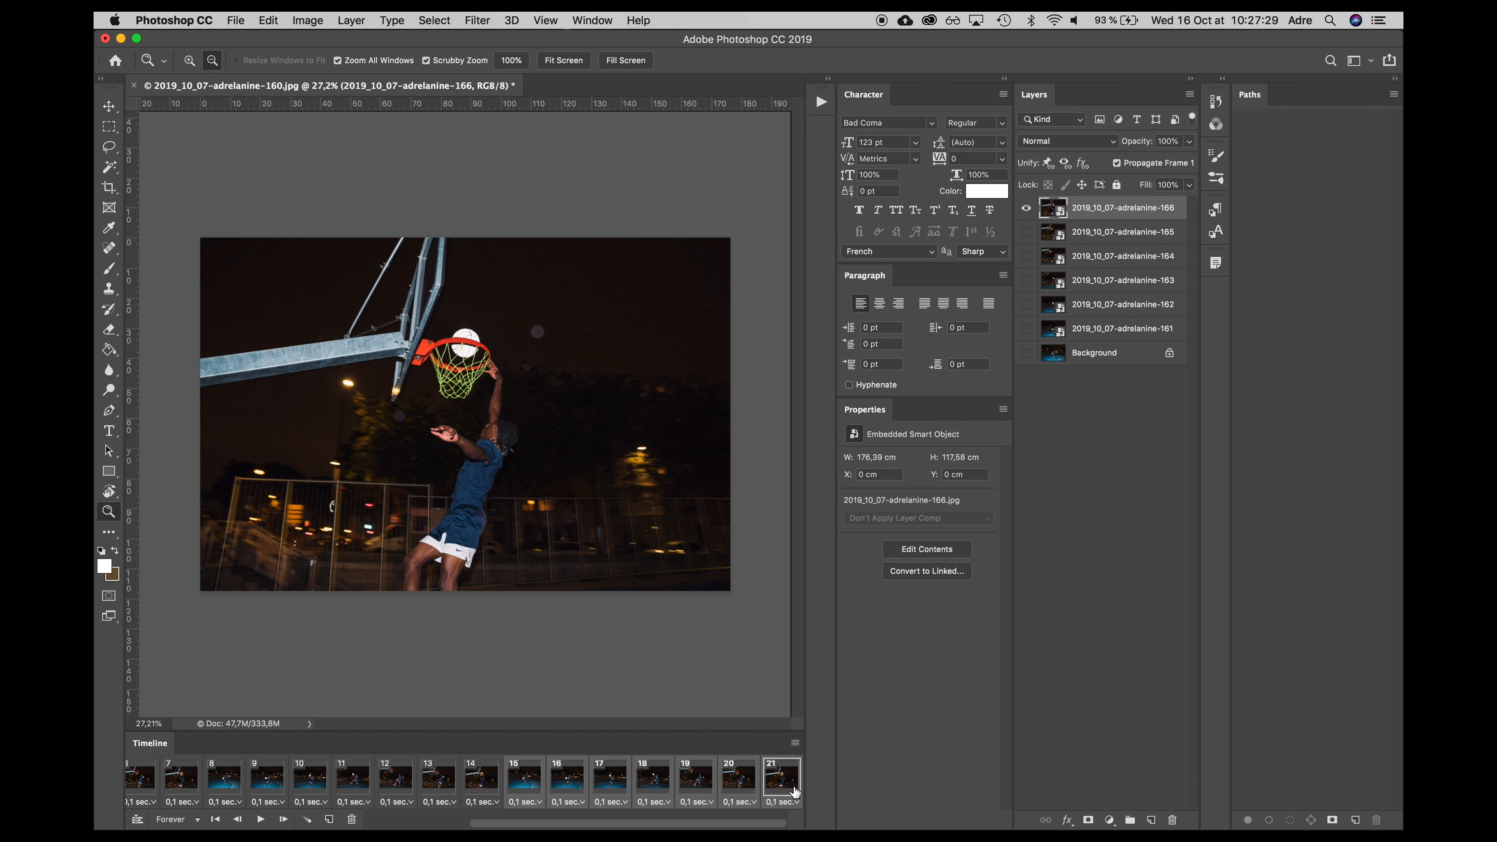
drag(703, 783, 796, 784)
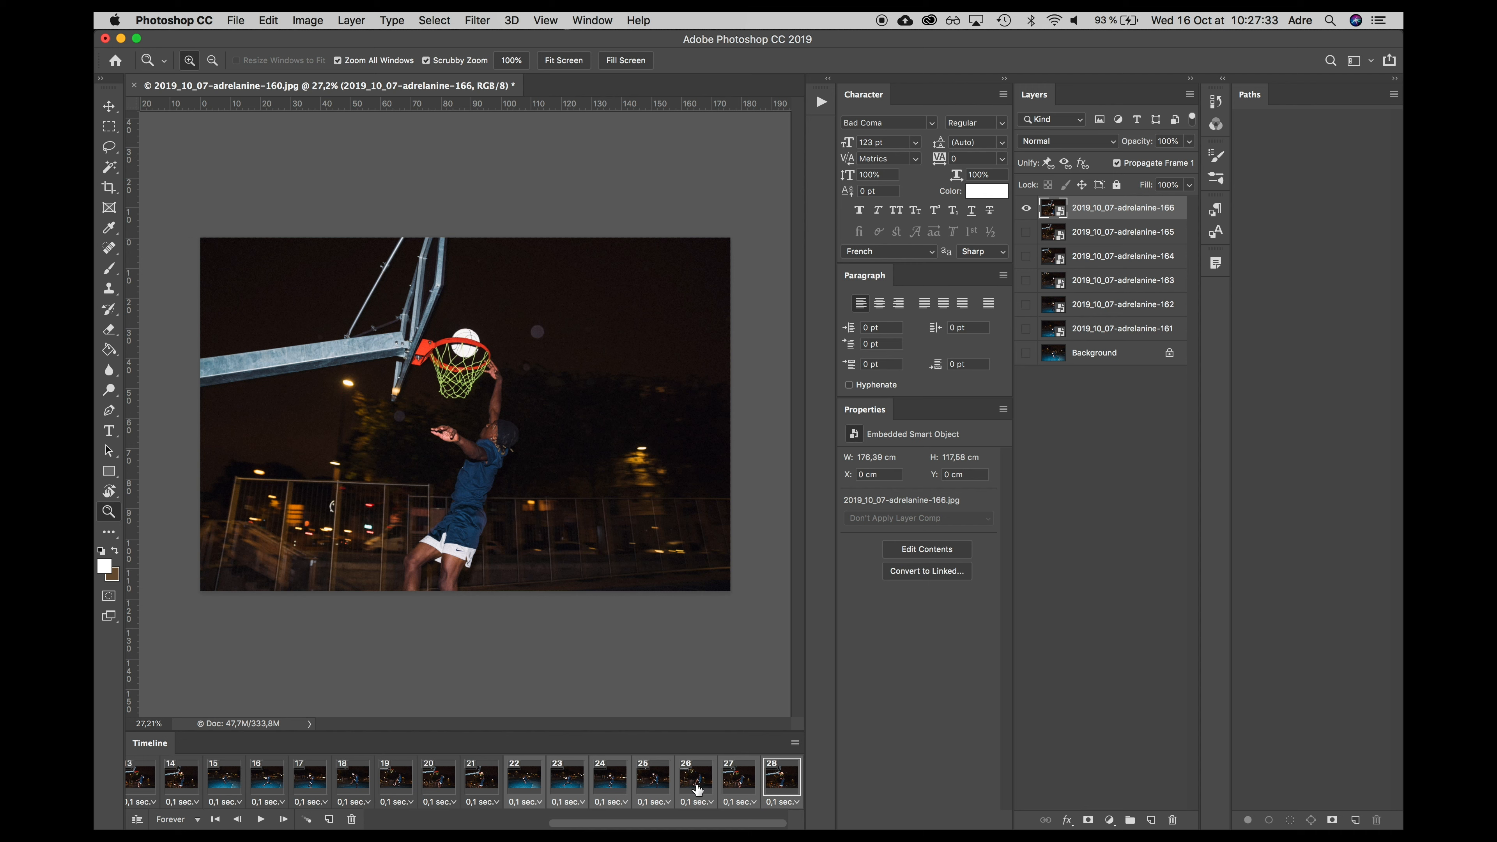
drag(696, 783, 799, 783)
Examine the output size in the Render Video settings, then close them without rendering
click(236, 20)
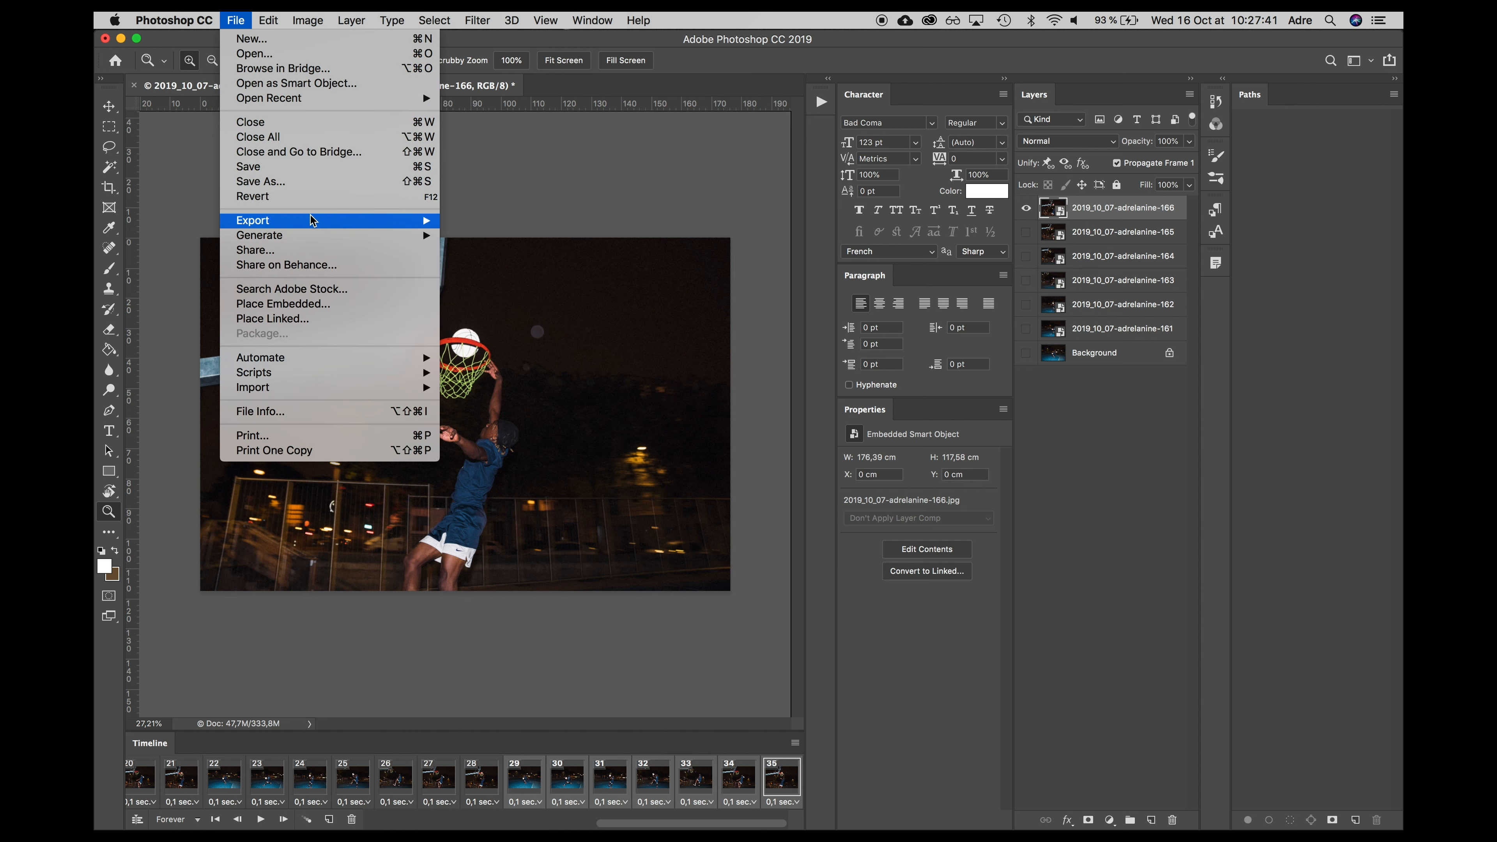
mouse_move(311, 221)
click(521, 436)
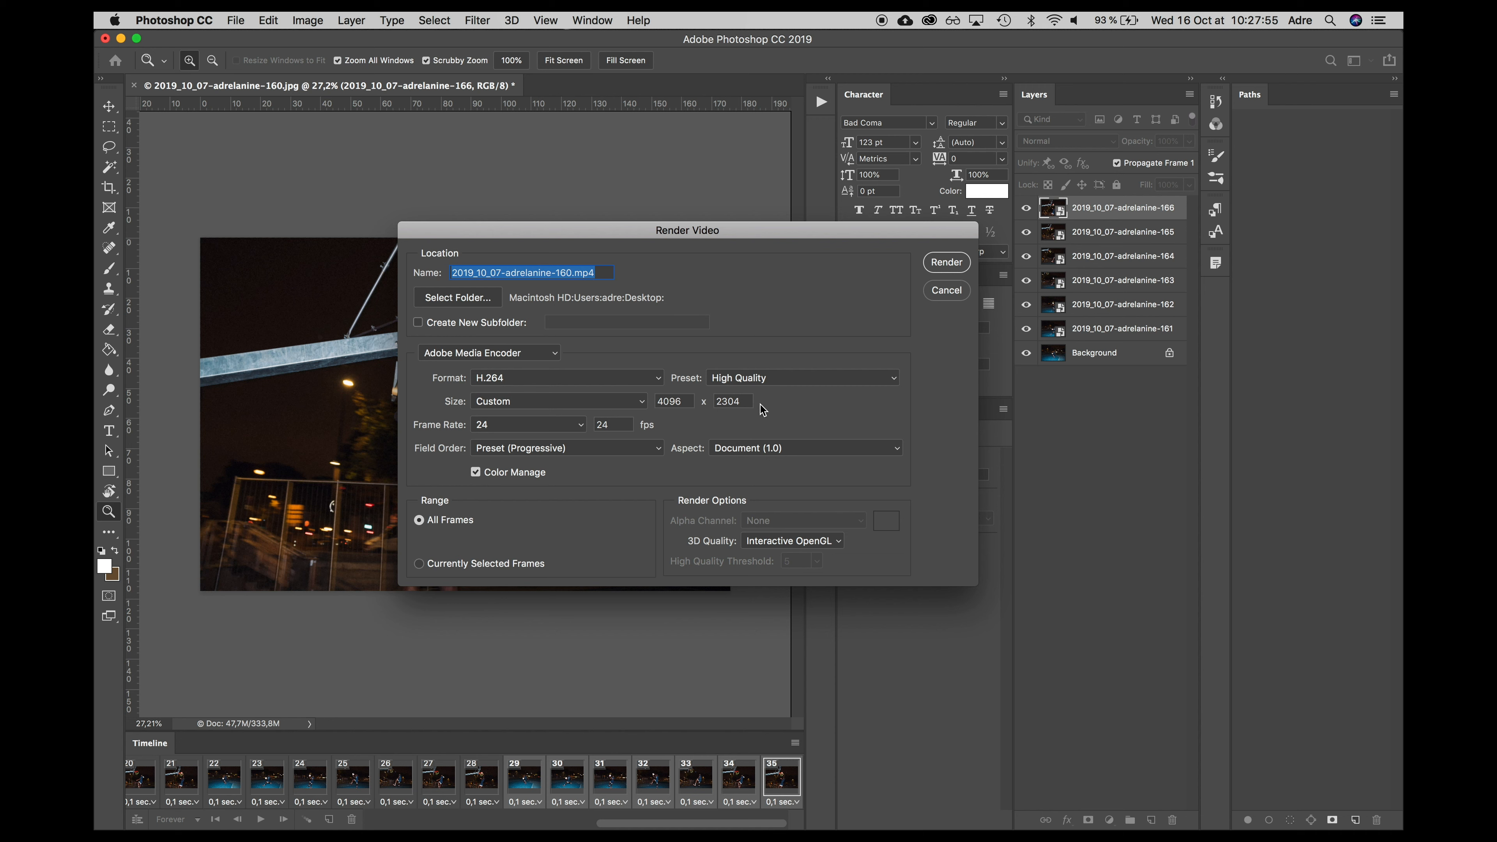
click(937, 290)
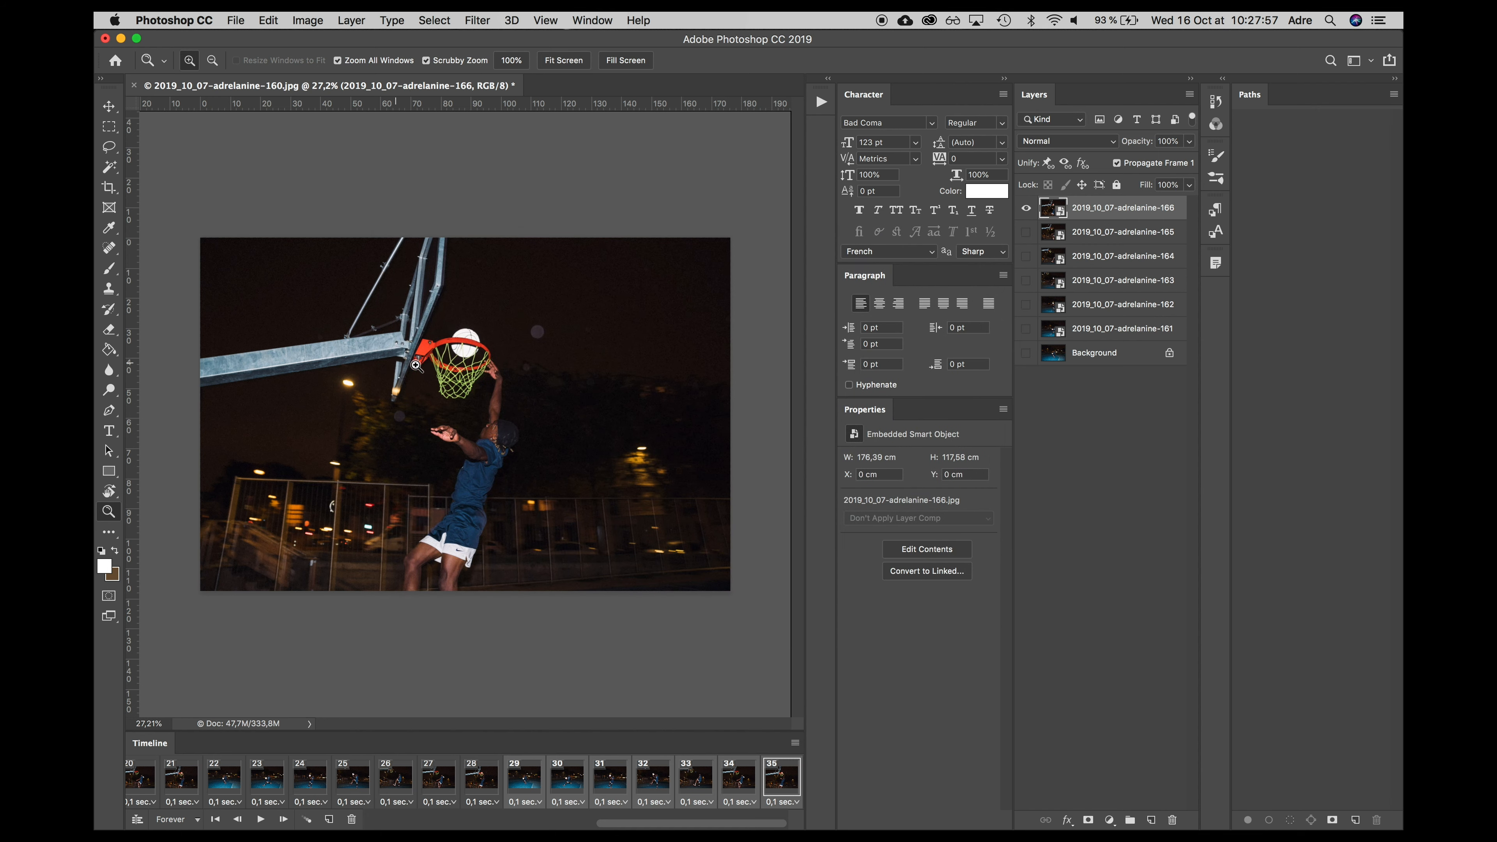
Resize the image to a width of 4000 pixels with proportions linked
click(308, 20)
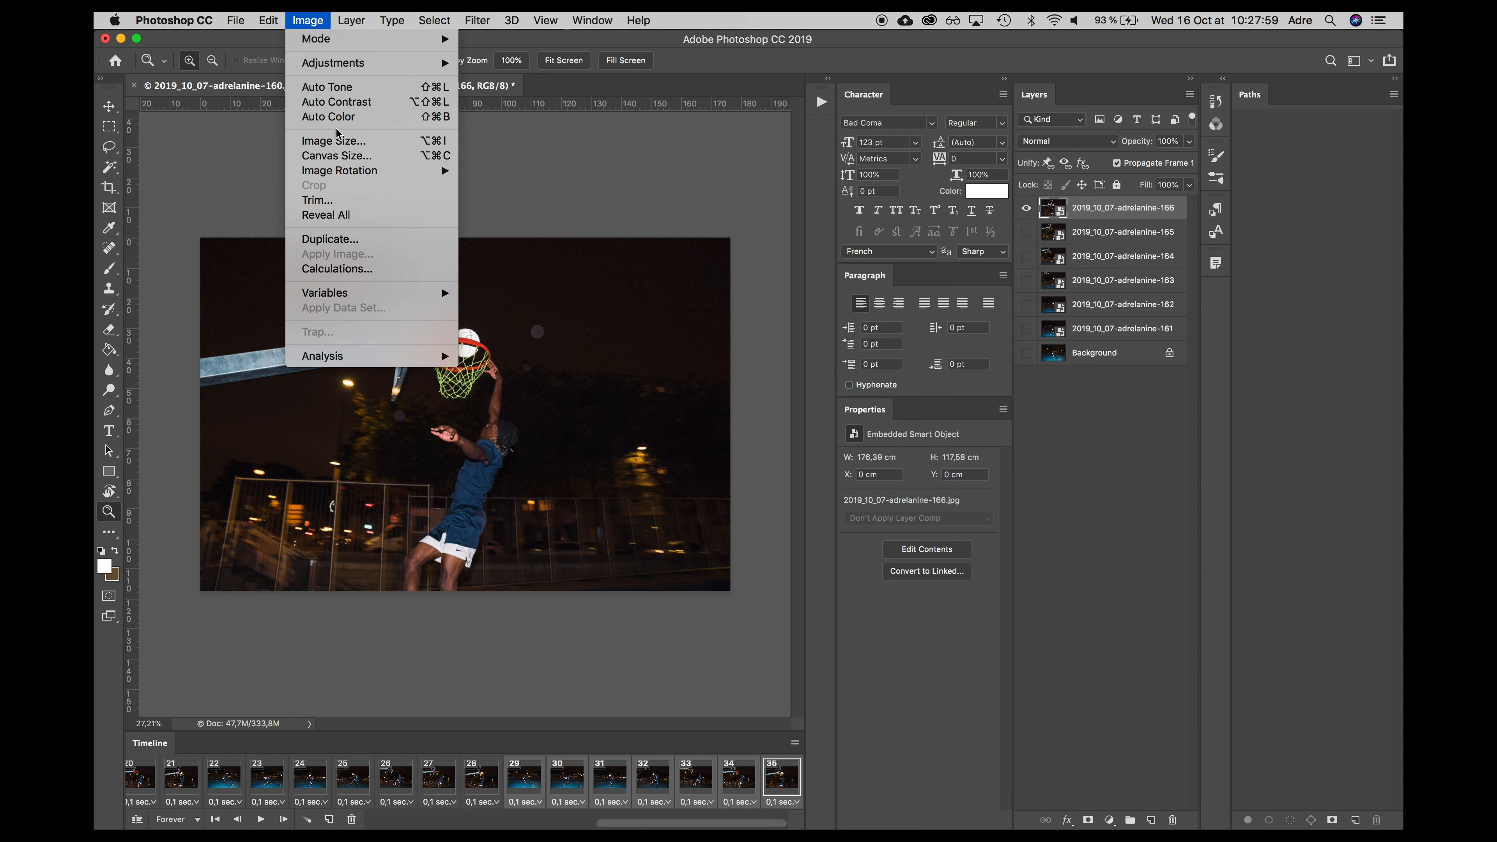
click(334, 141)
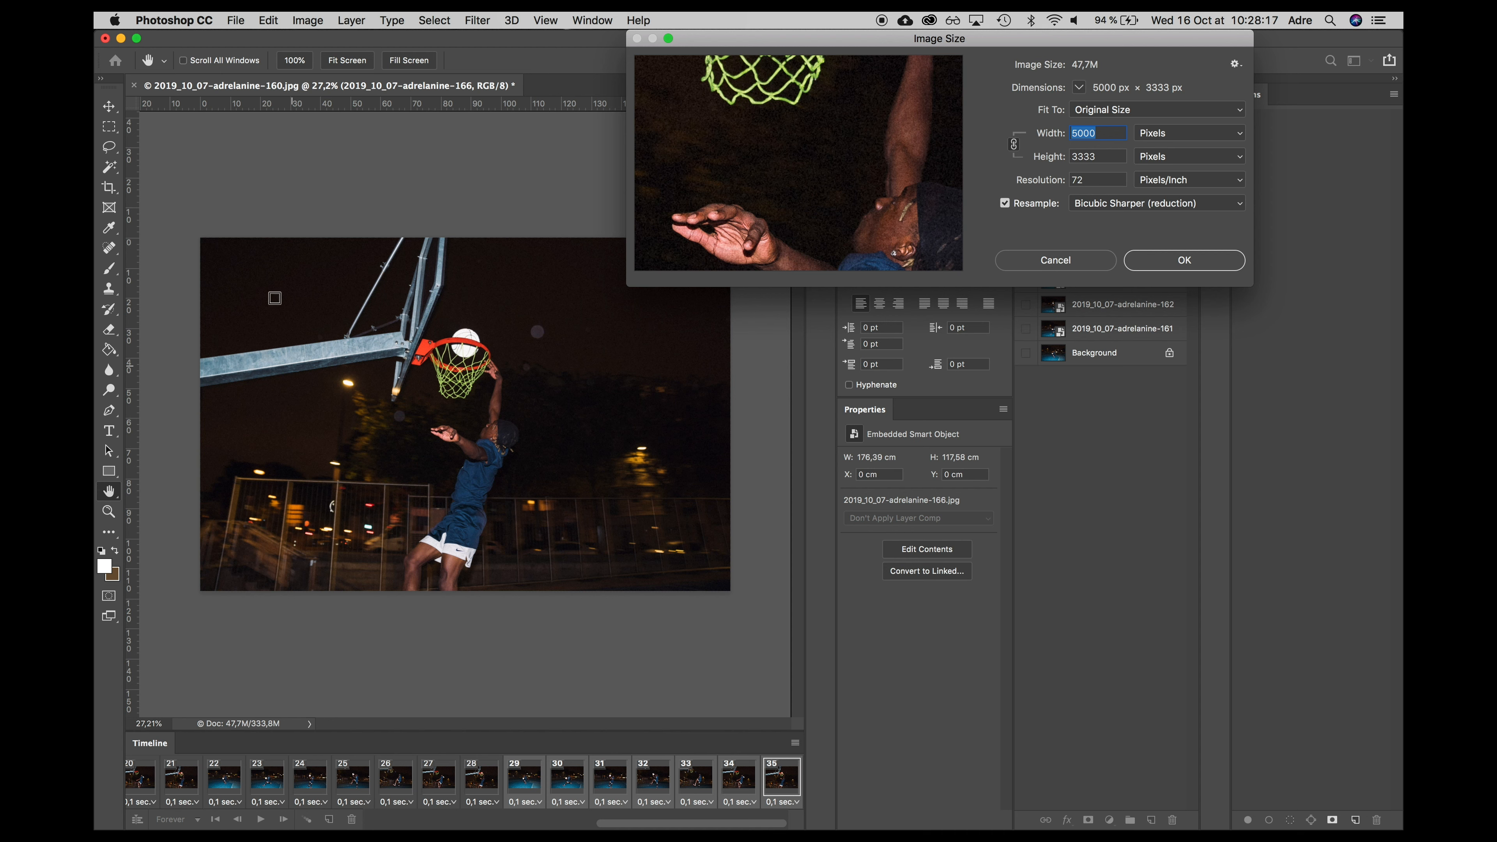
text(4000)
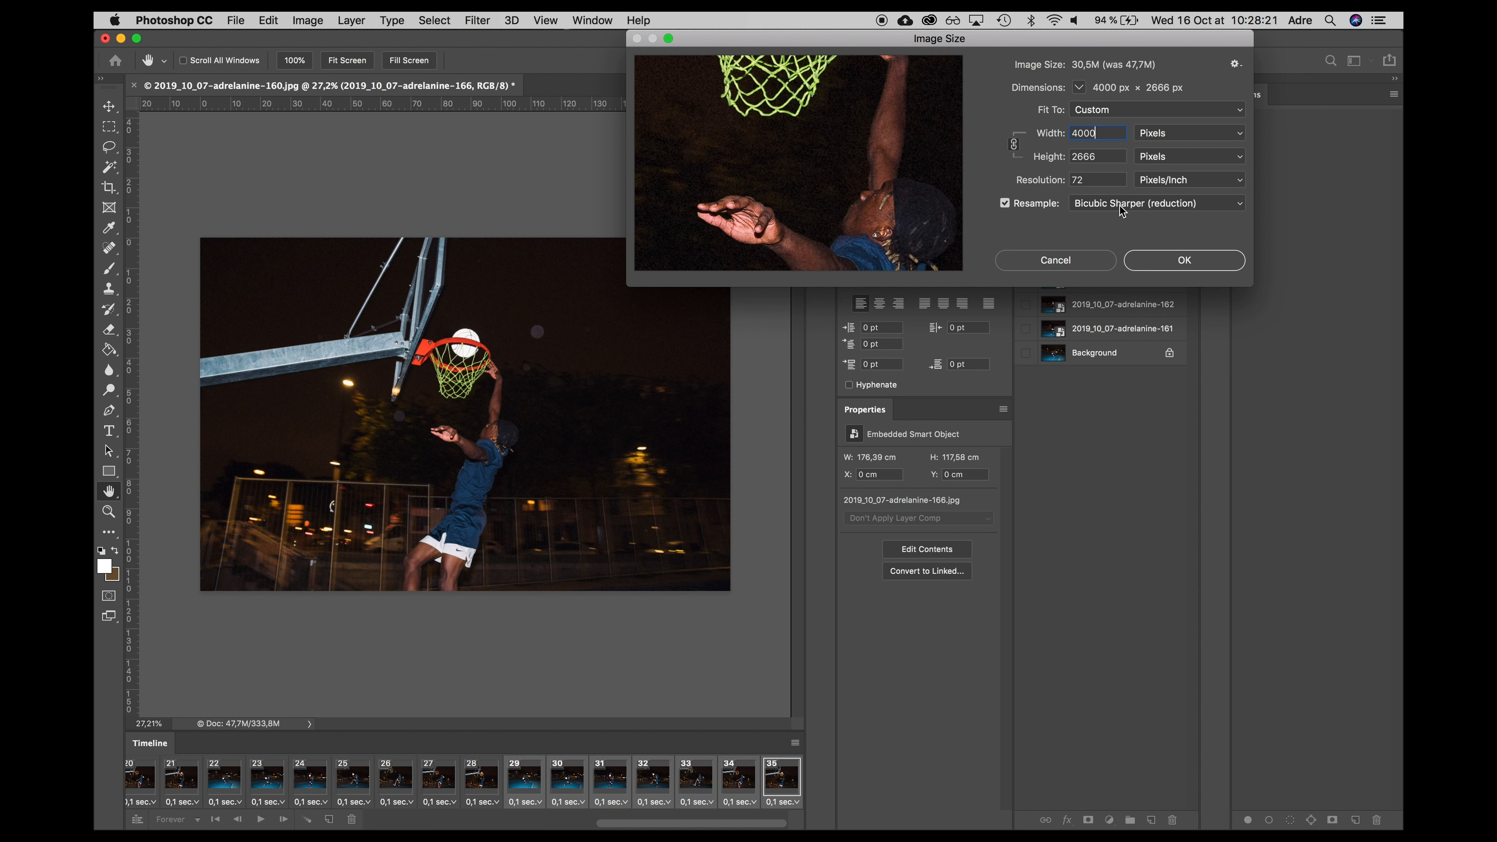
click(1151, 263)
Check whether Document Size is available among the Render Video size options, then cancel the export
click(236, 20)
mouse_move(323, 221)
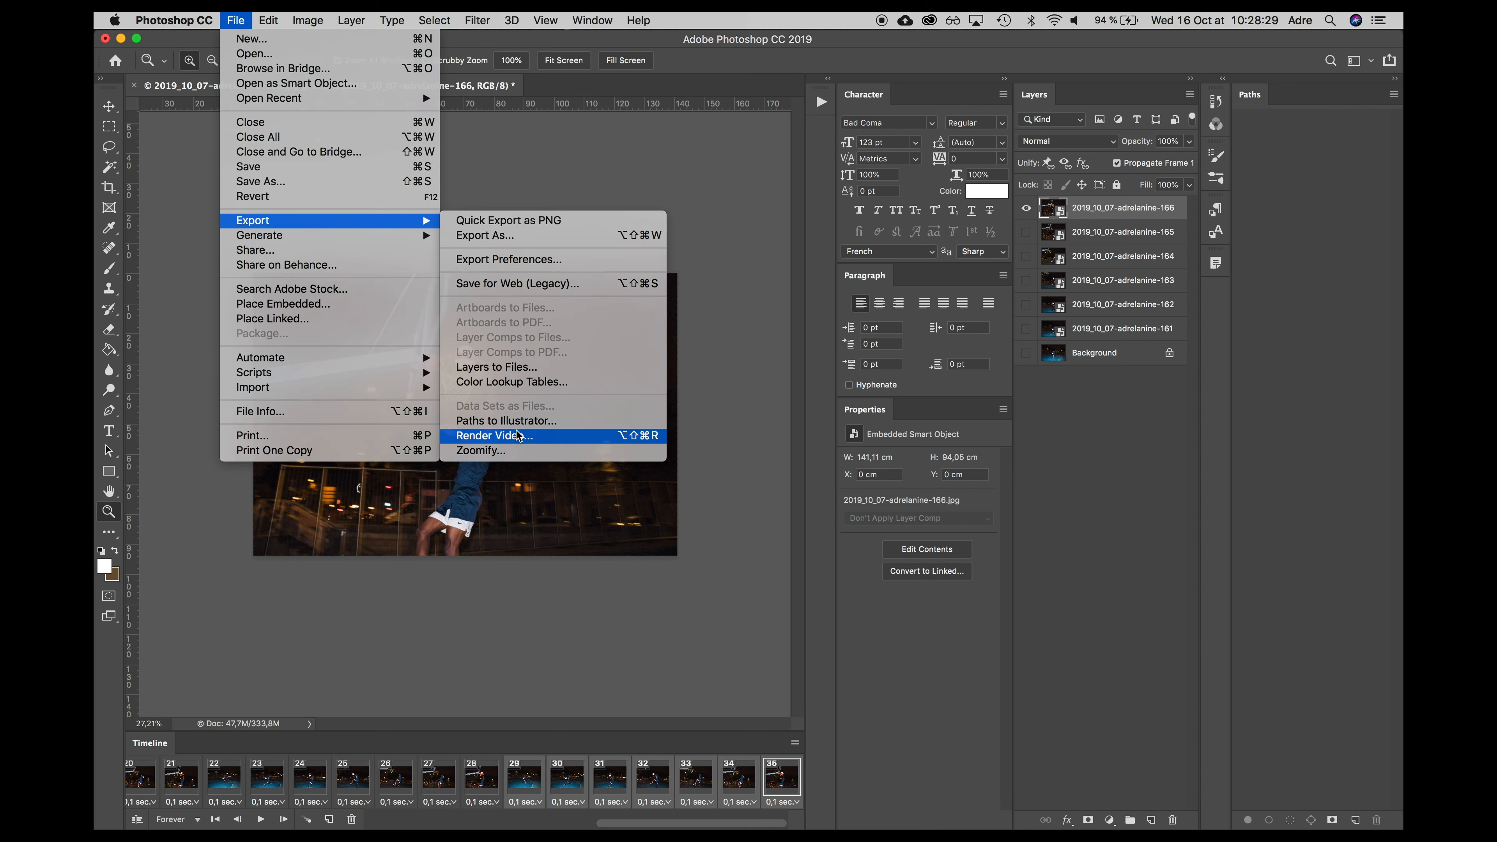
click(534, 434)
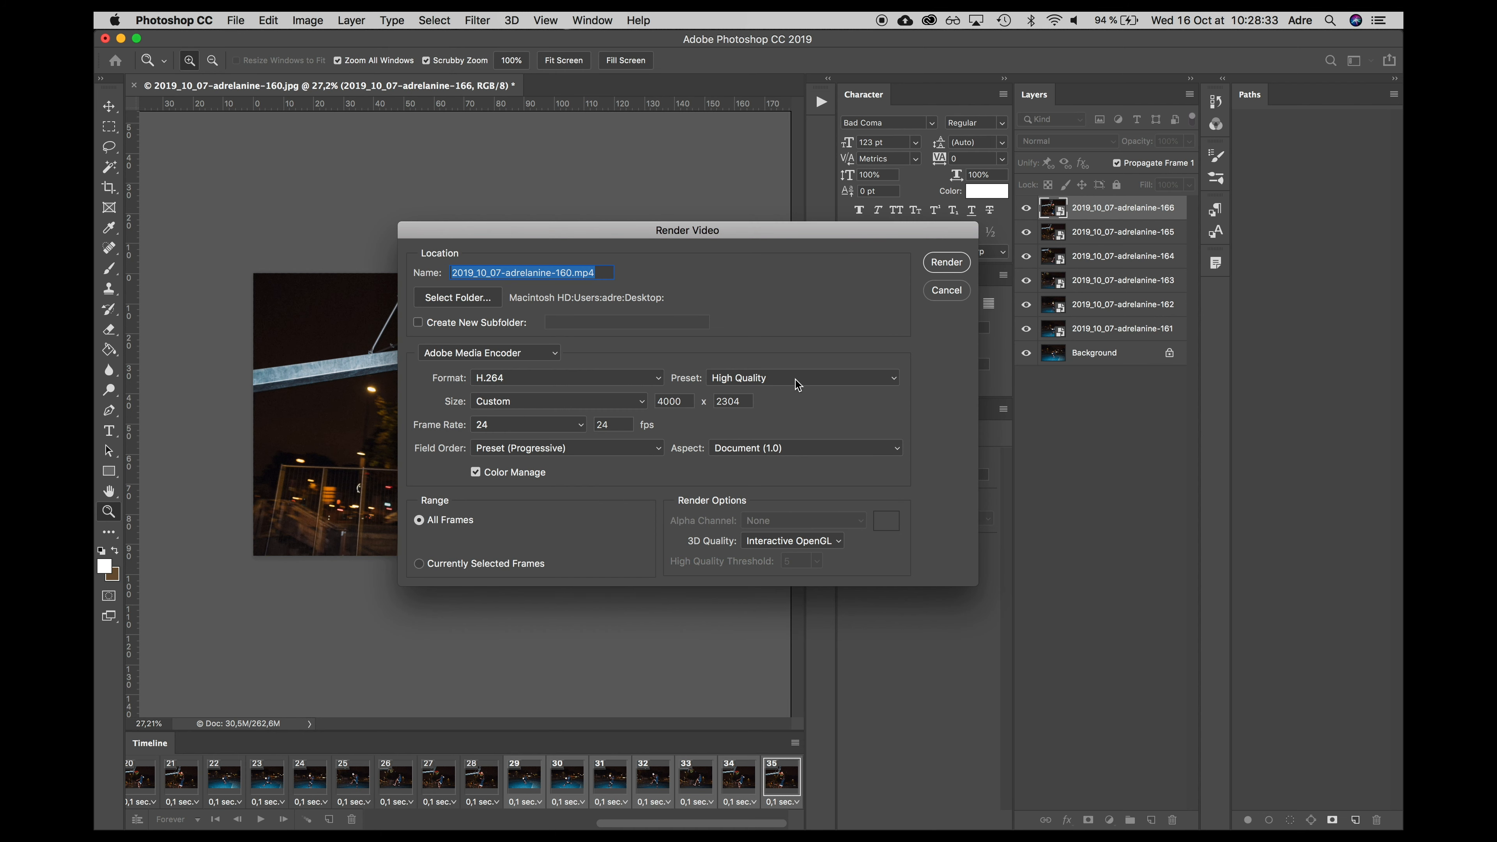
click(630, 401)
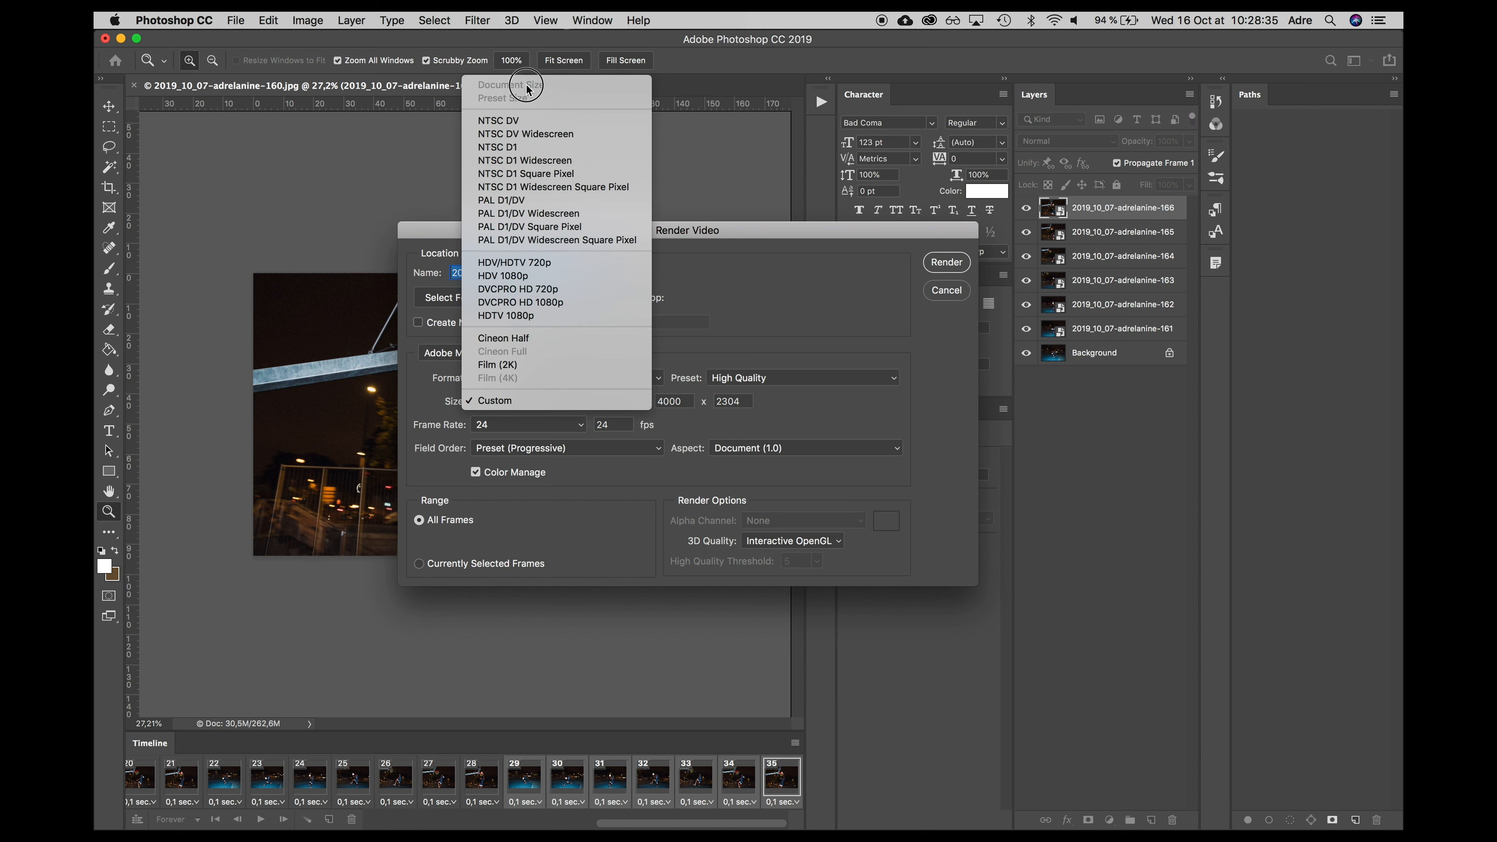
click(947, 290)
click(946, 290)
Resize the image to a height of 2000 pixels with proportions linked
click(307, 20)
click(345, 143)
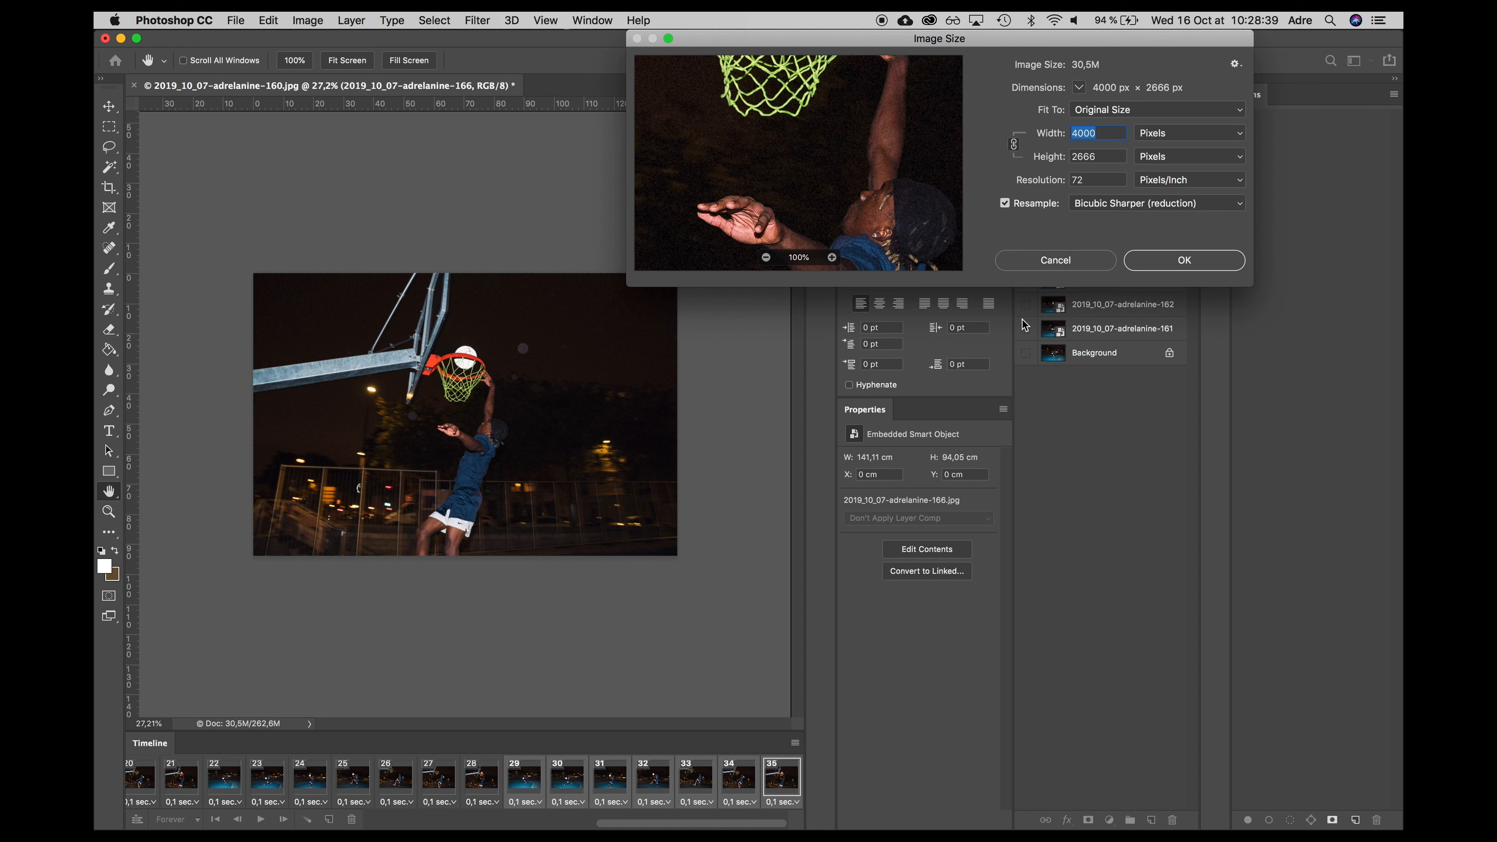
double_click(1106, 162)
text(2000)
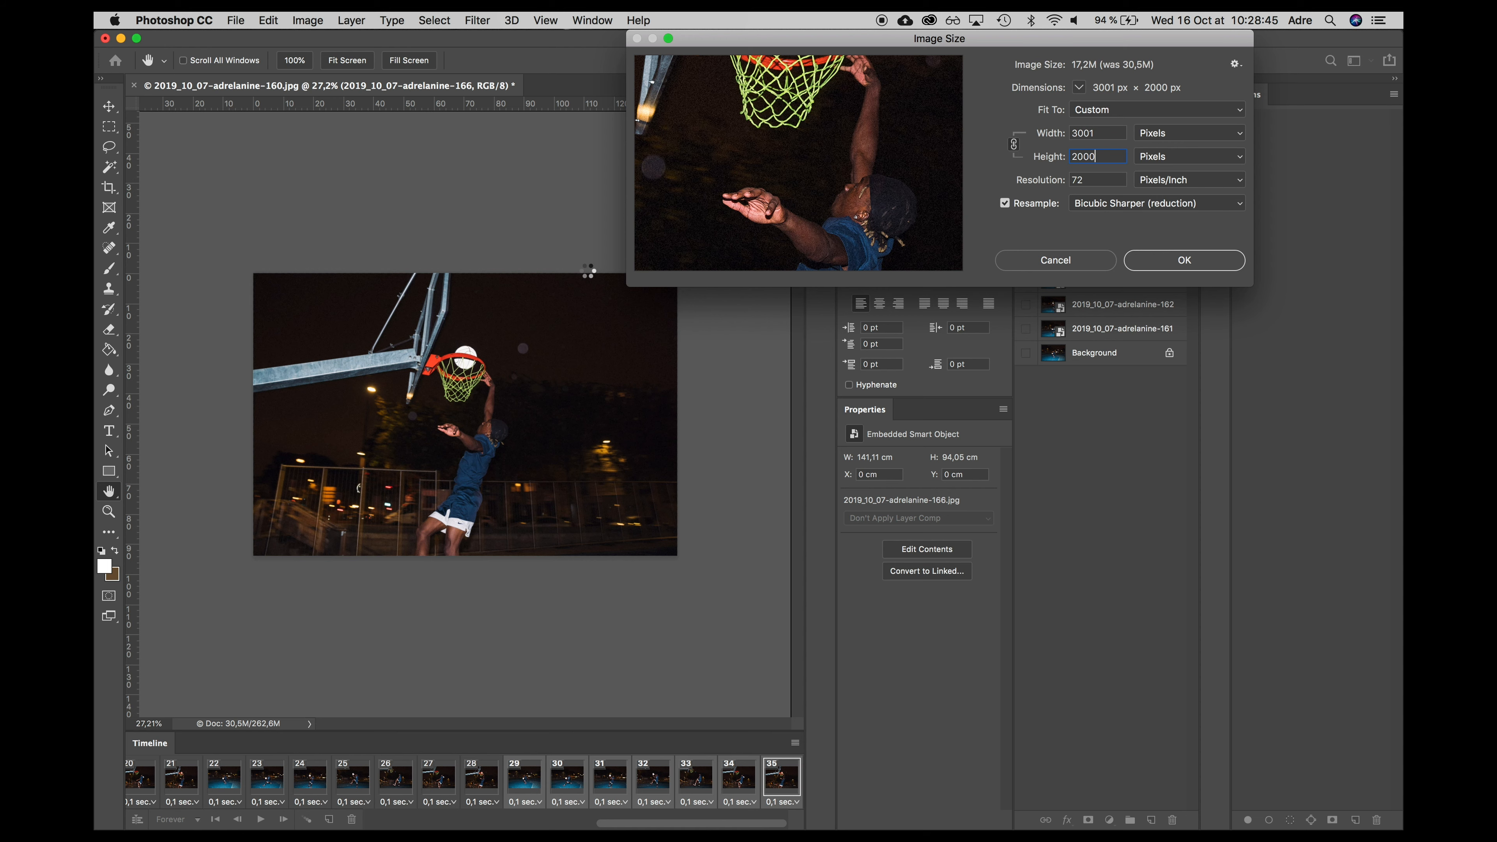
Render all frames to the Desktop as the H.264 video 2019_10_07-adrelanine-160.mp4 at Document Size, High Quality and 24 fps
click(235, 20)
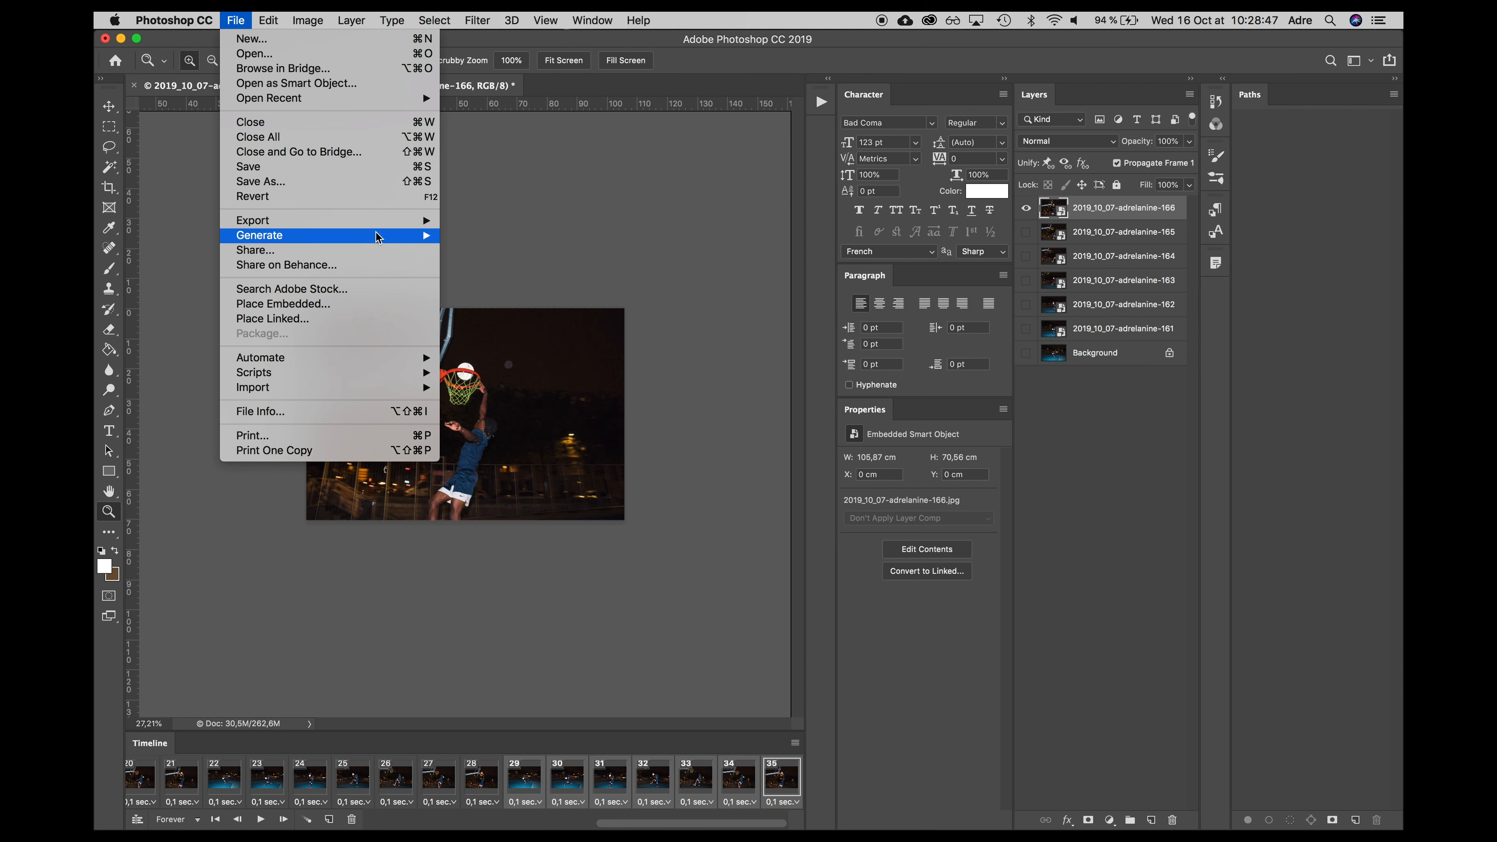
mouse_move(383, 220)
click(583, 438)
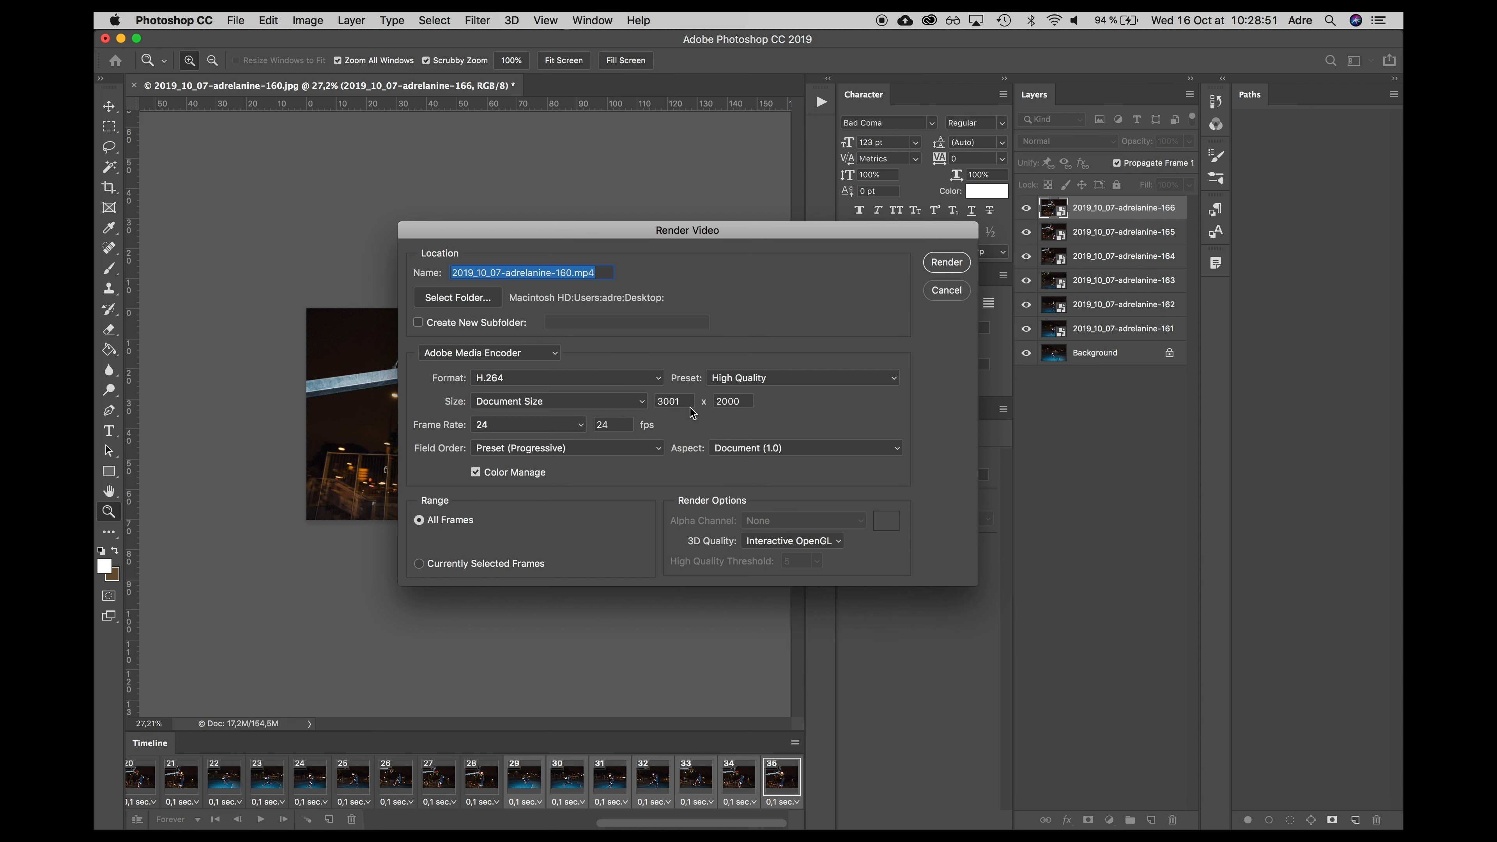
click(607, 402)
click(554, 402)
click(946, 262)
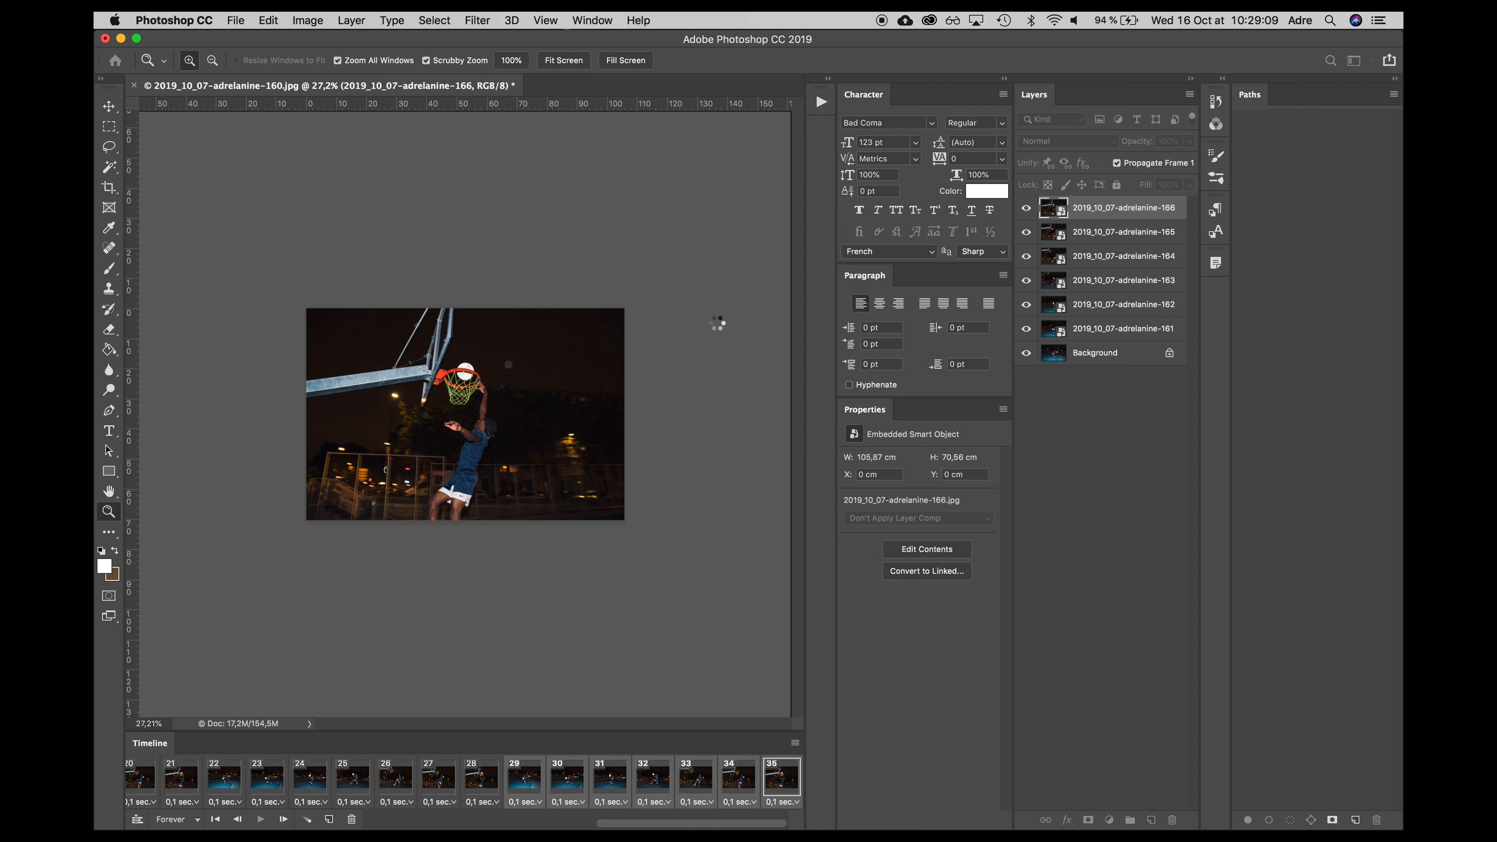